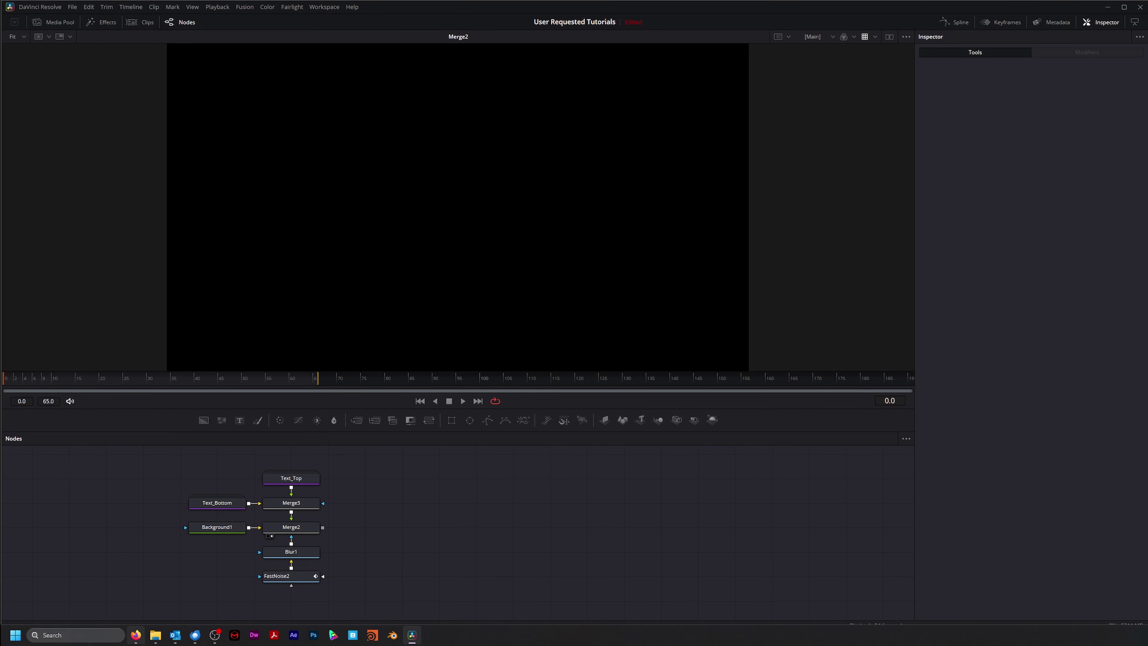
# Switch to the browser and scrub through the reference video 251030_Ref_Sorcerer3101.mp4 to examine how the letters move into place
pyautogui.moveTo(135, 637)
pyautogui.click(136, 590)
pyautogui.click(200, 577)
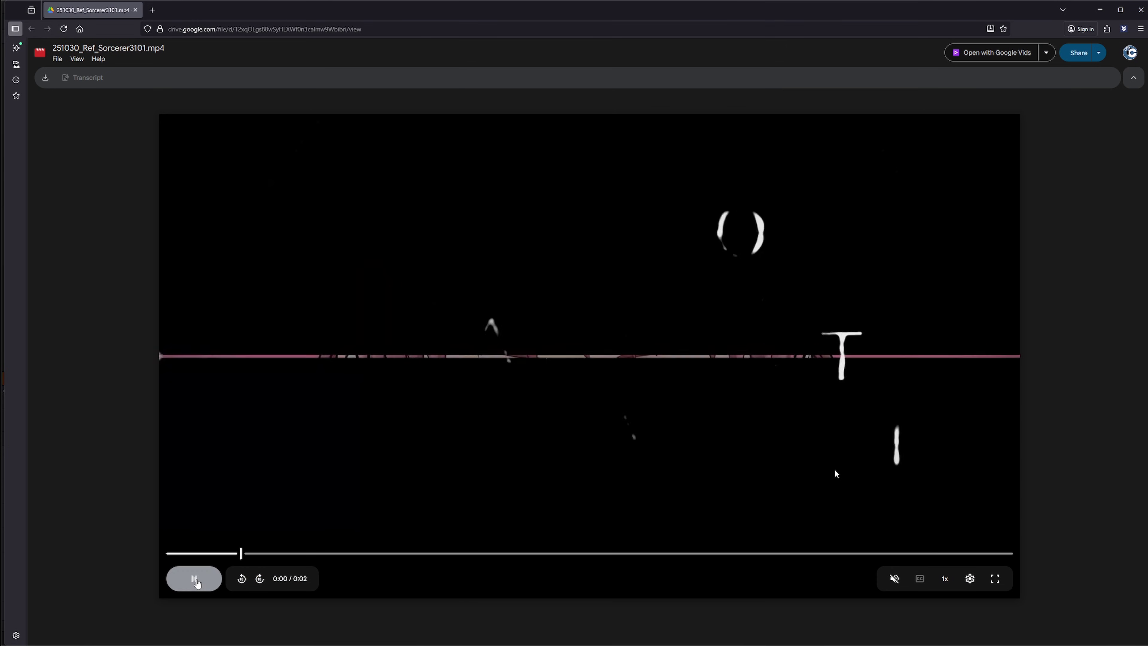
pyautogui.click(198, 582)
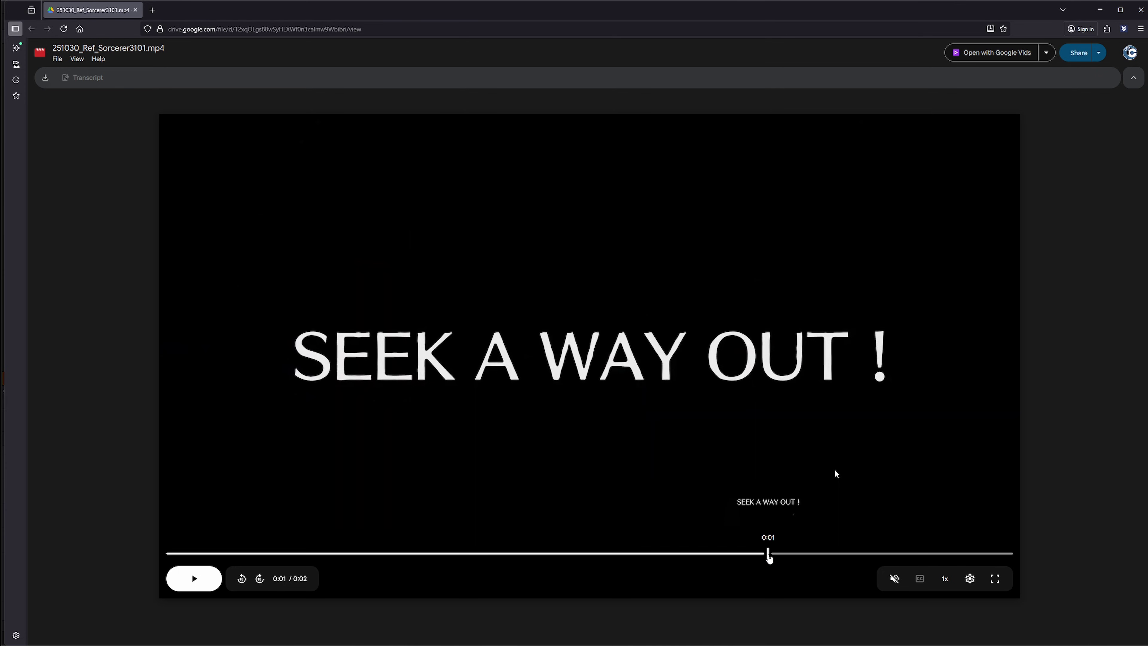
pyautogui.moveTo(749, 552); pyautogui.dragTo(495, 552)
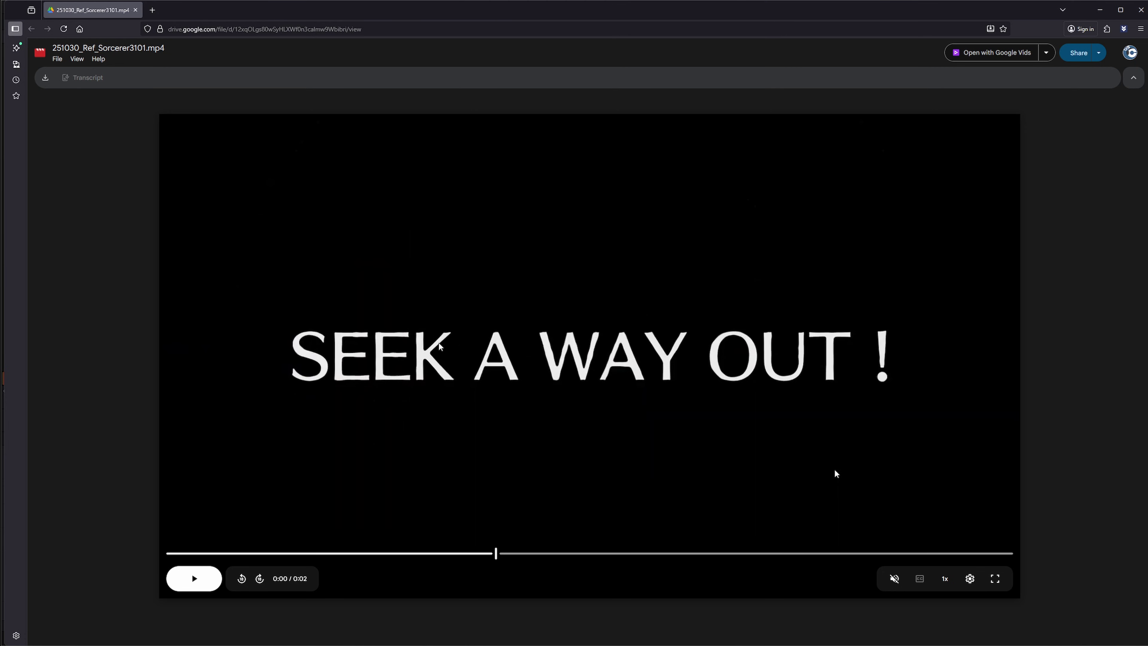
pyautogui.moveTo(496, 552); pyautogui.dragTo(255, 556)
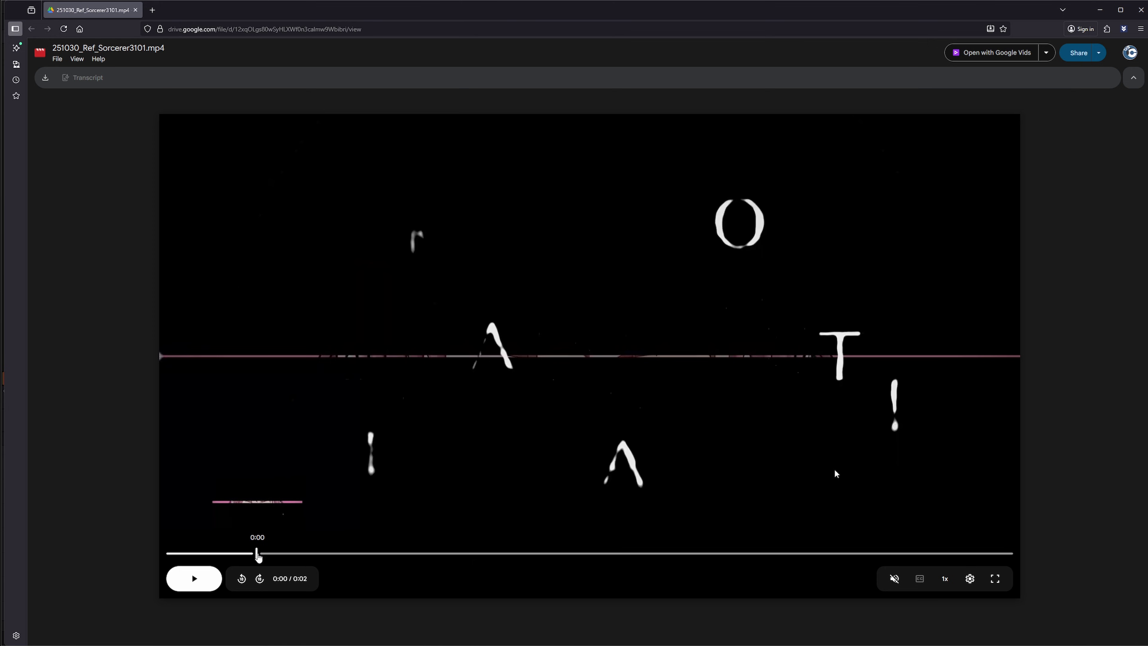
pyautogui.moveTo(262, 554); pyautogui.dragTo(662, 560)
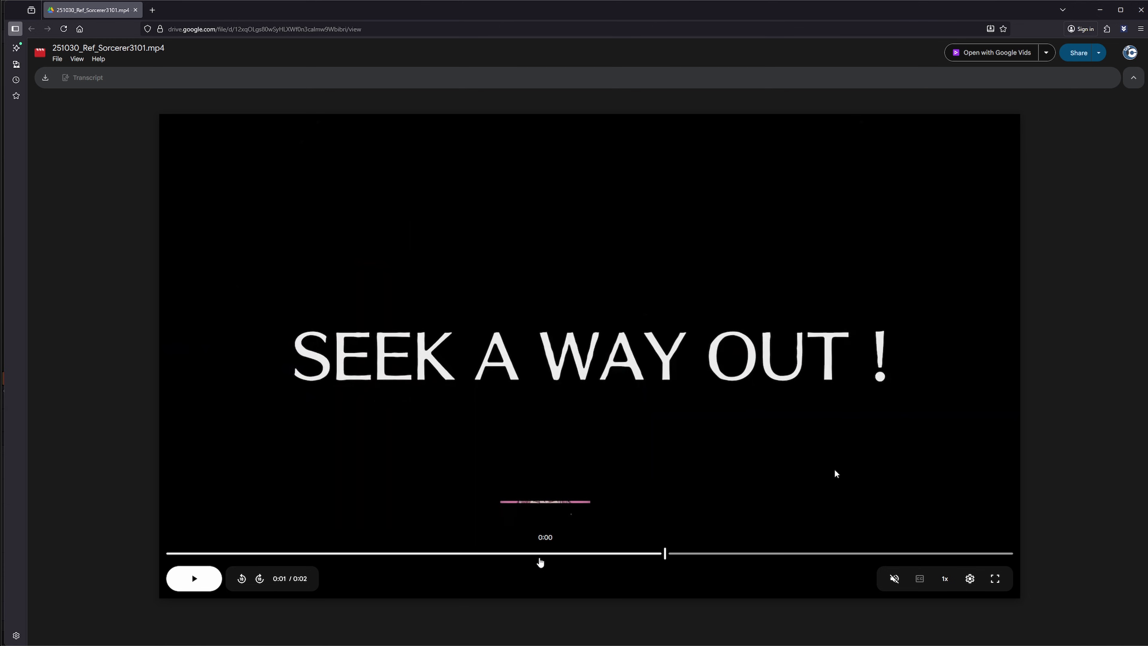
pyautogui.click(494, 556)
pyautogui.moveTo(494, 557); pyautogui.dragTo(384, 556)
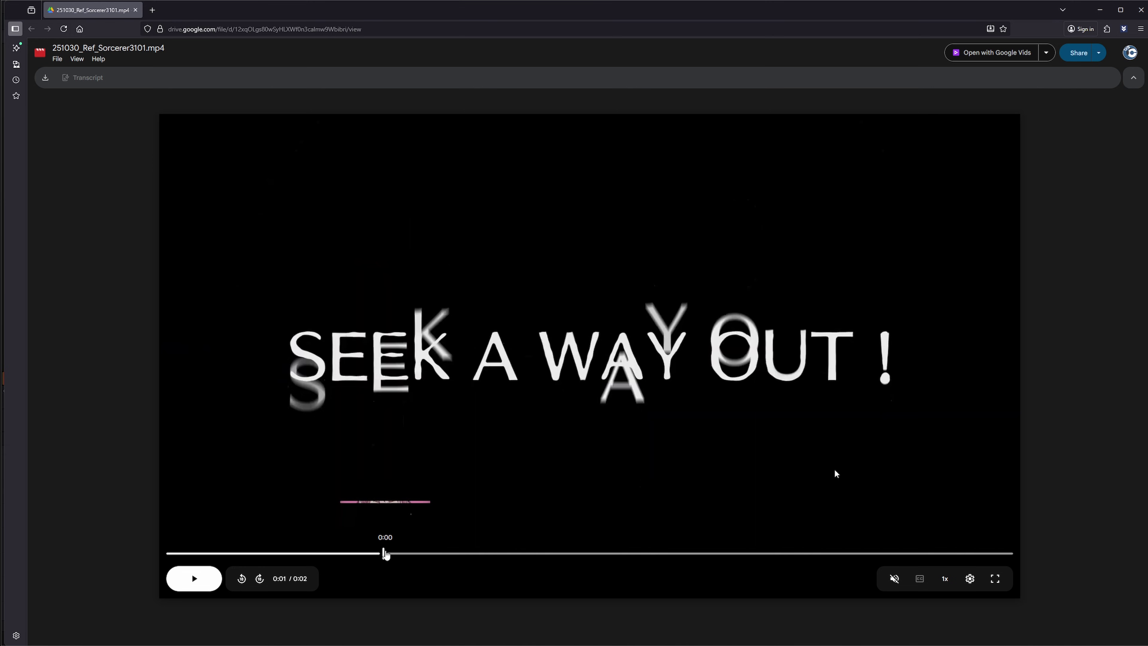
pyautogui.moveTo(384, 552); pyautogui.dragTo(350, 557)
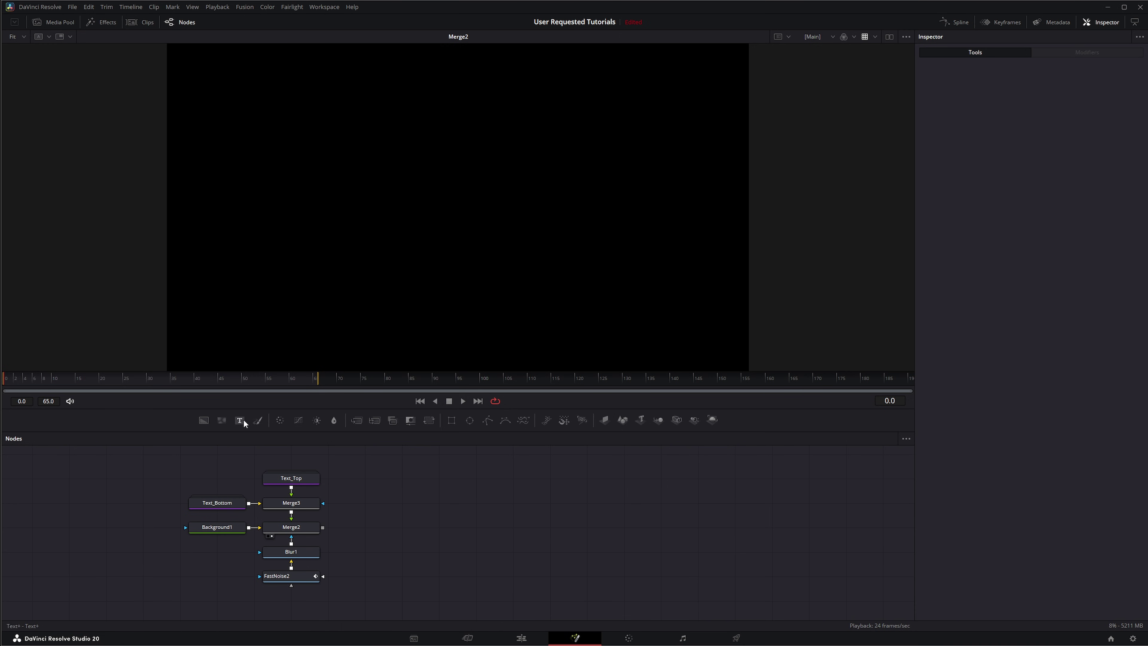
# Add a separate Text+ node beside the existing node tree, show it in the viewer, and enter "THIS IS THE TEXT"
pyautogui.click(438, 503)
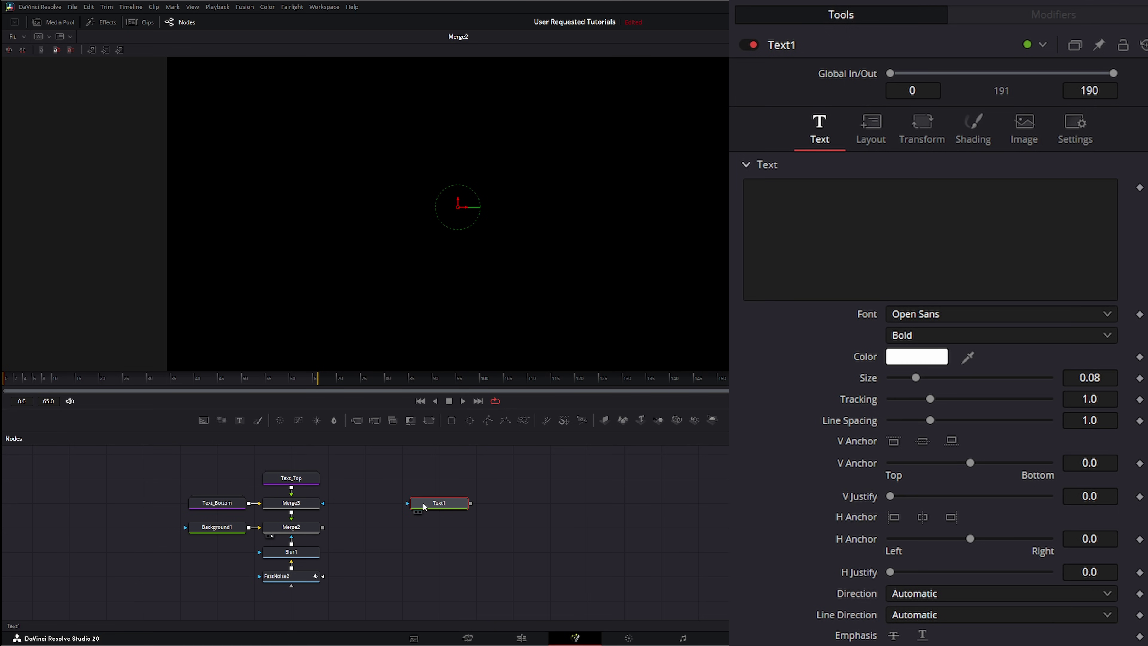
pyautogui.moveTo(451, 505); pyautogui.dragTo(472, 249)
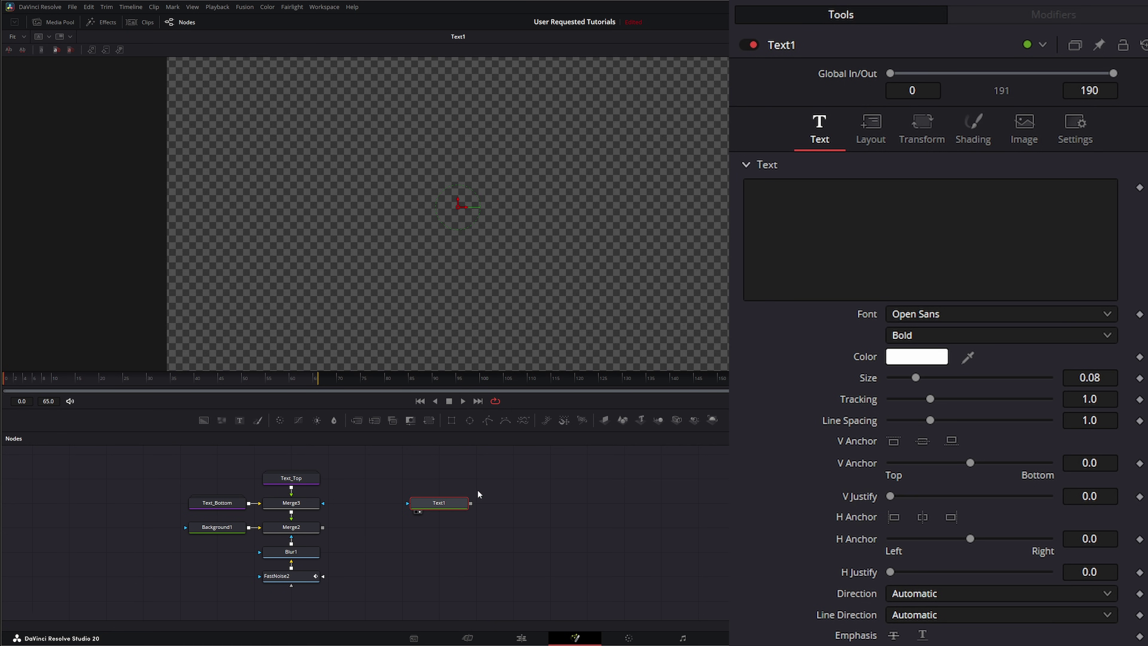
pyautogui.click(836, 213)
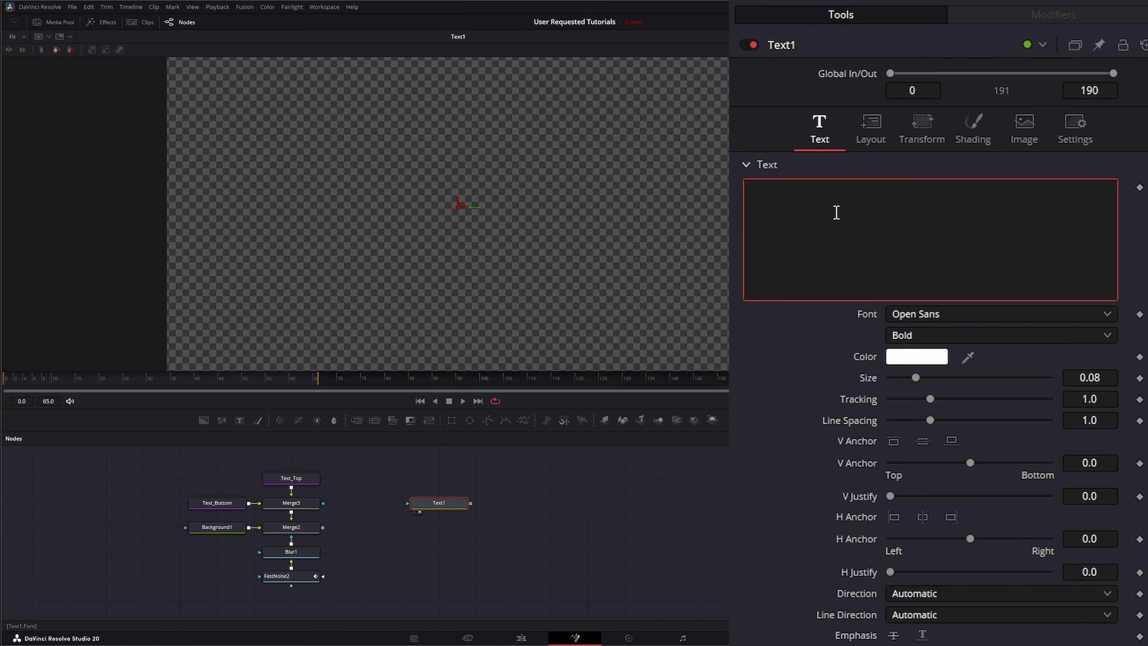
pyautogui.write('THIS IS ')
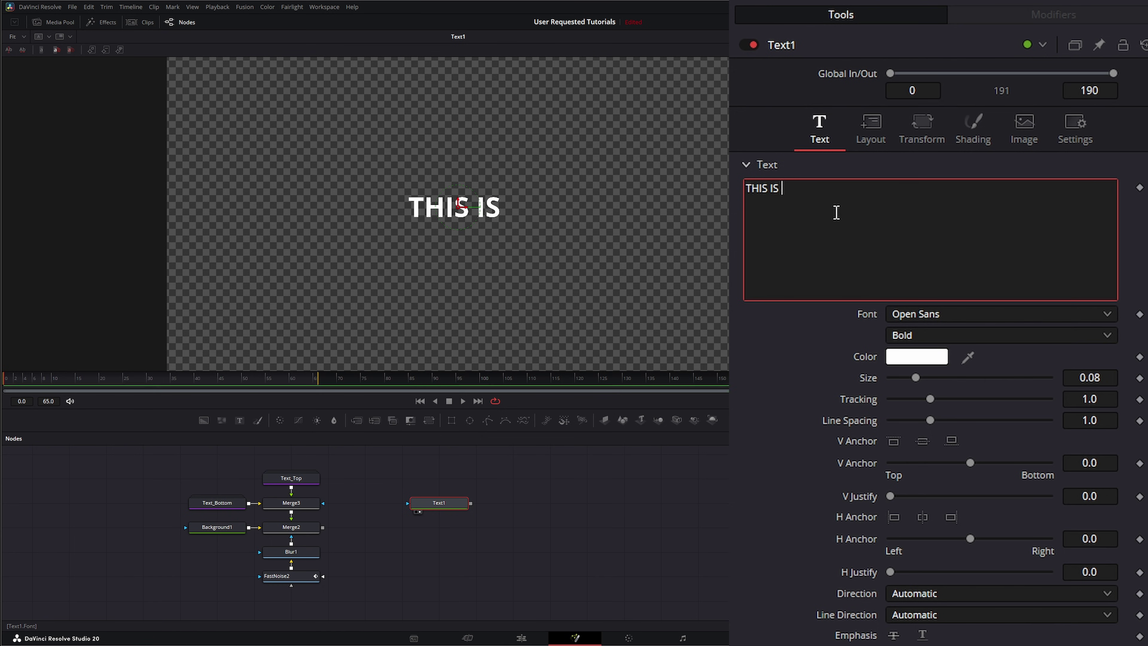
pyautogui.write('THE TEX')
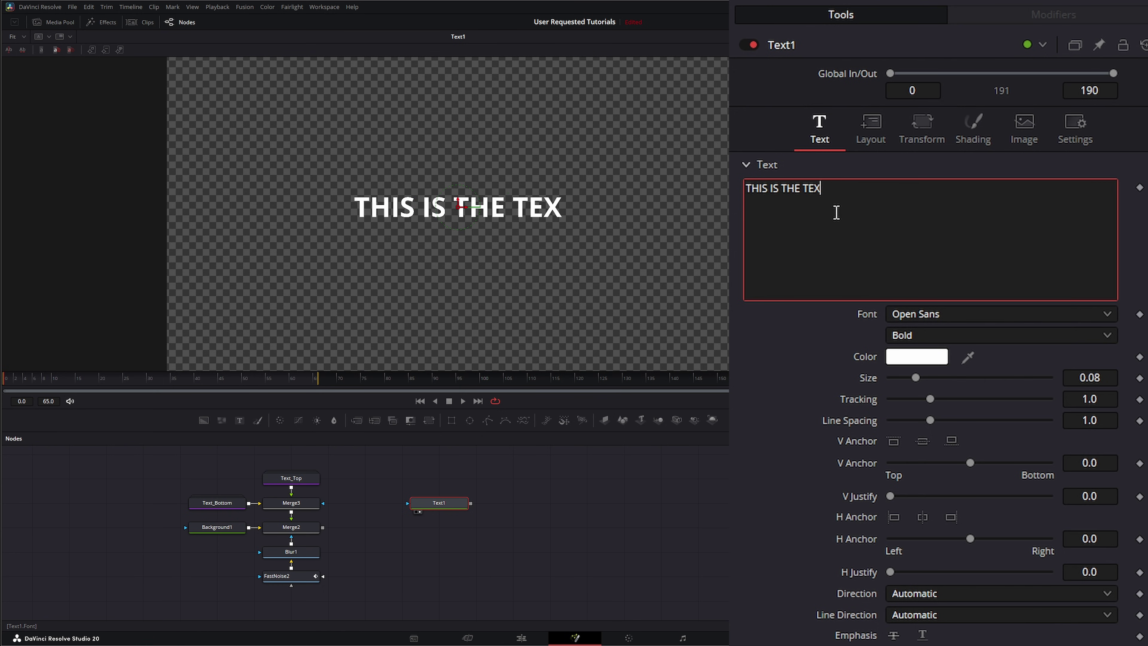
pyautogui.write('T')
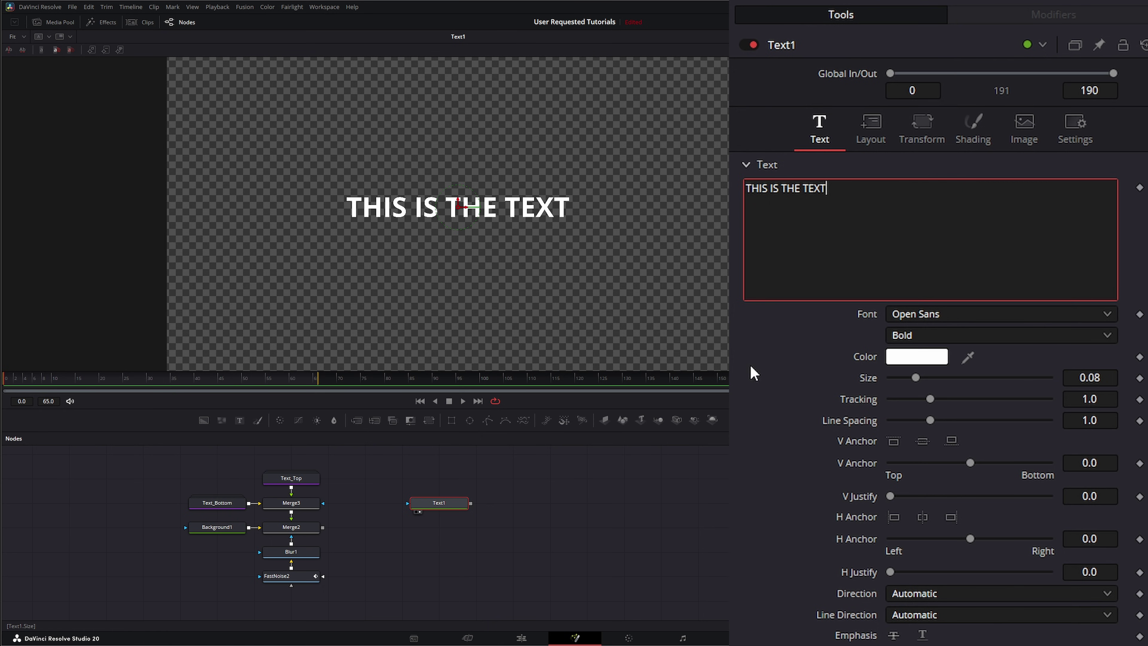
# Set the text's font to Arial Black and its size to 0.1316
pyautogui.click(919, 316)
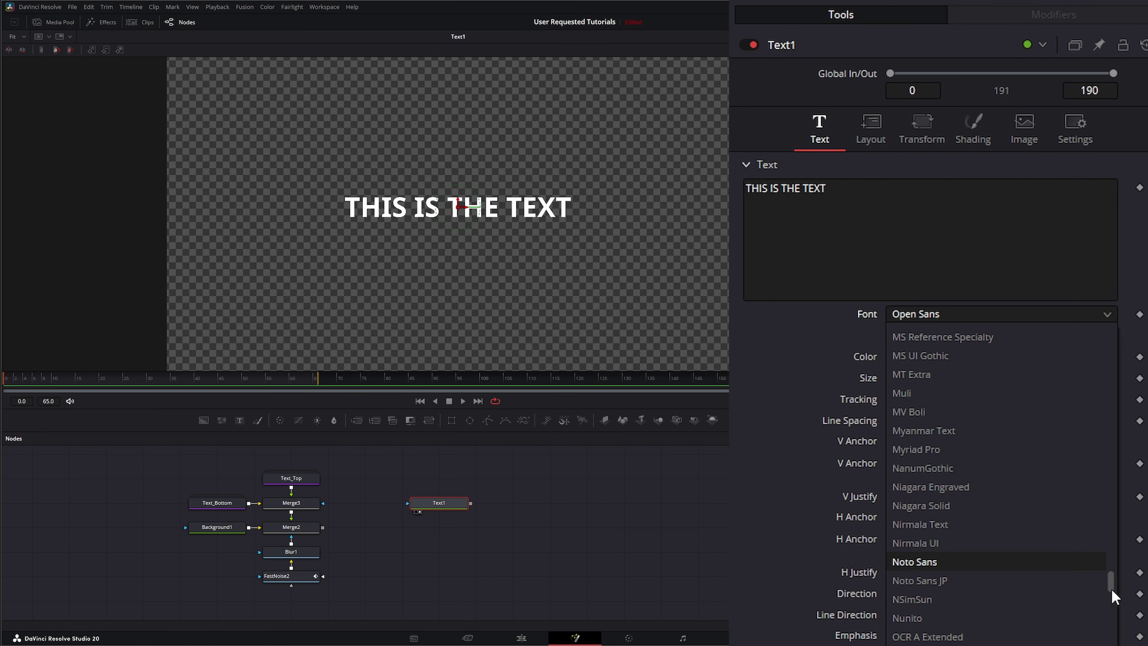
pyautogui.moveTo(1110, 580); pyautogui.dragTo(1109, 333)
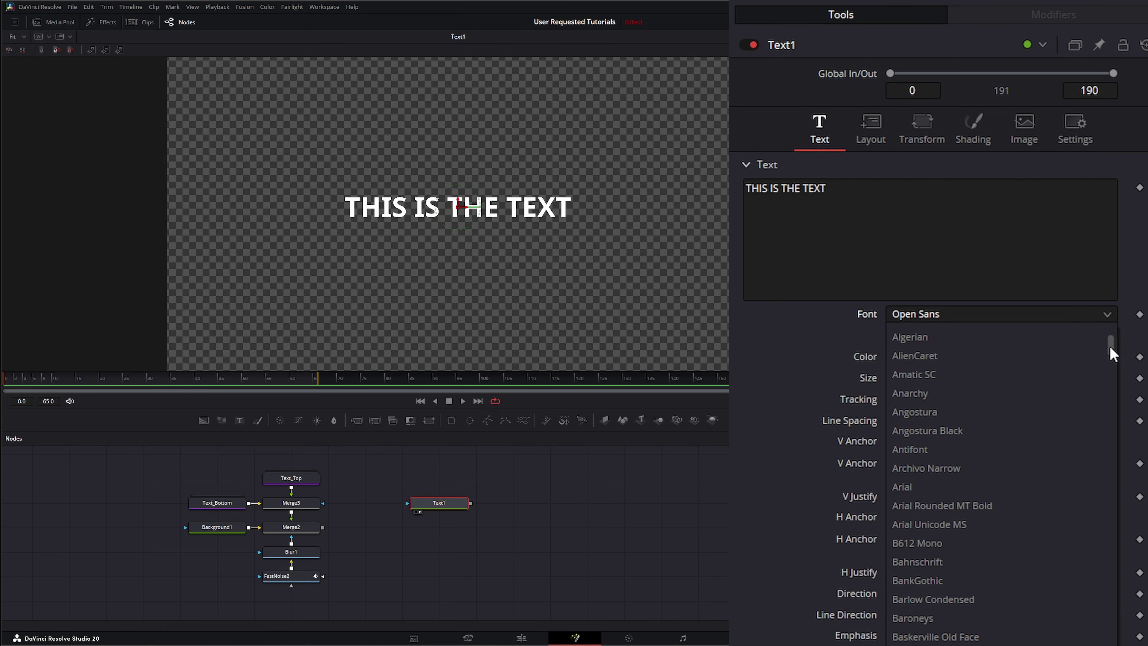
pyautogui.click(929, 493)
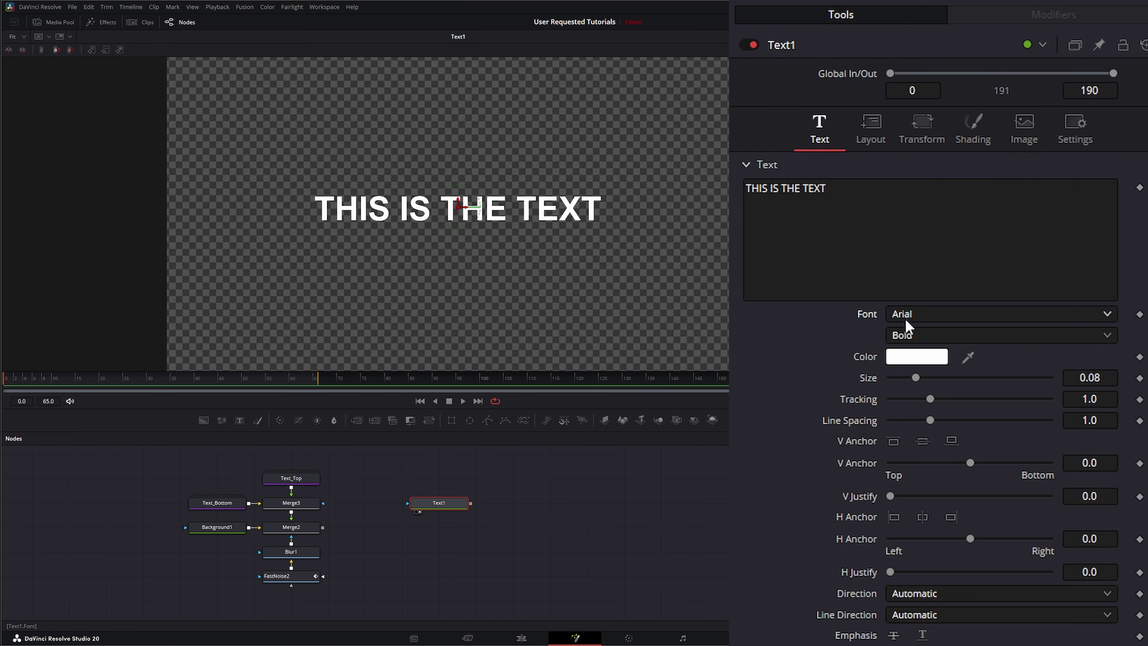
pyautogui.click(913, 334)
pyautogui.click(929, 434)
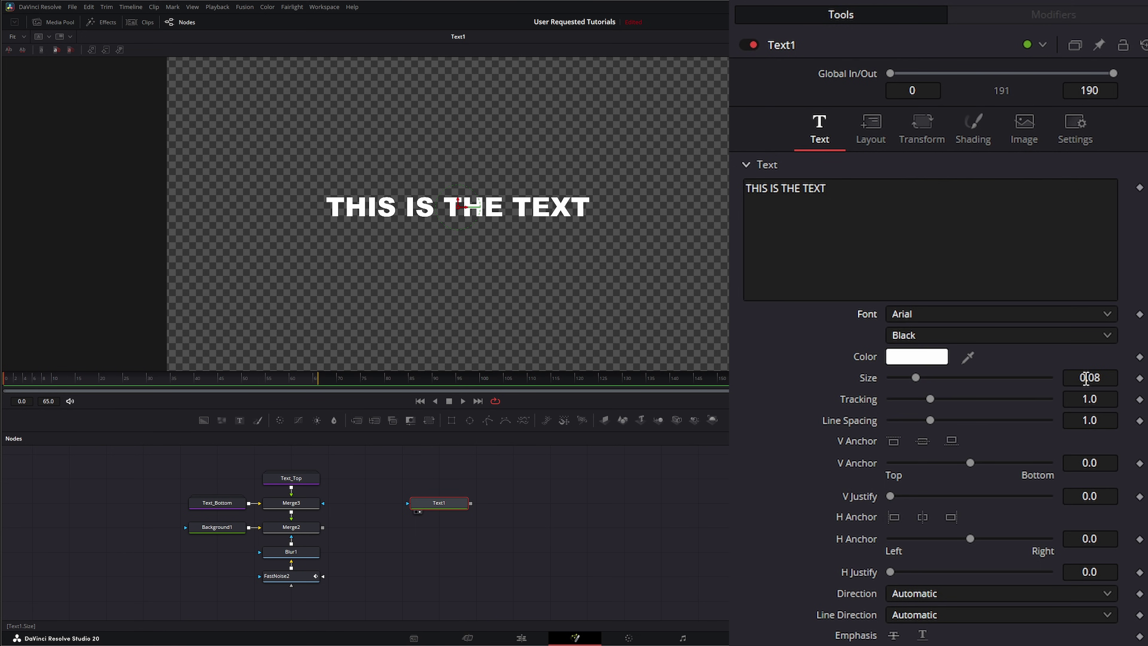
pyautogui.moveTo(1086, 378); pyautogui.dragTo(1133, 377)
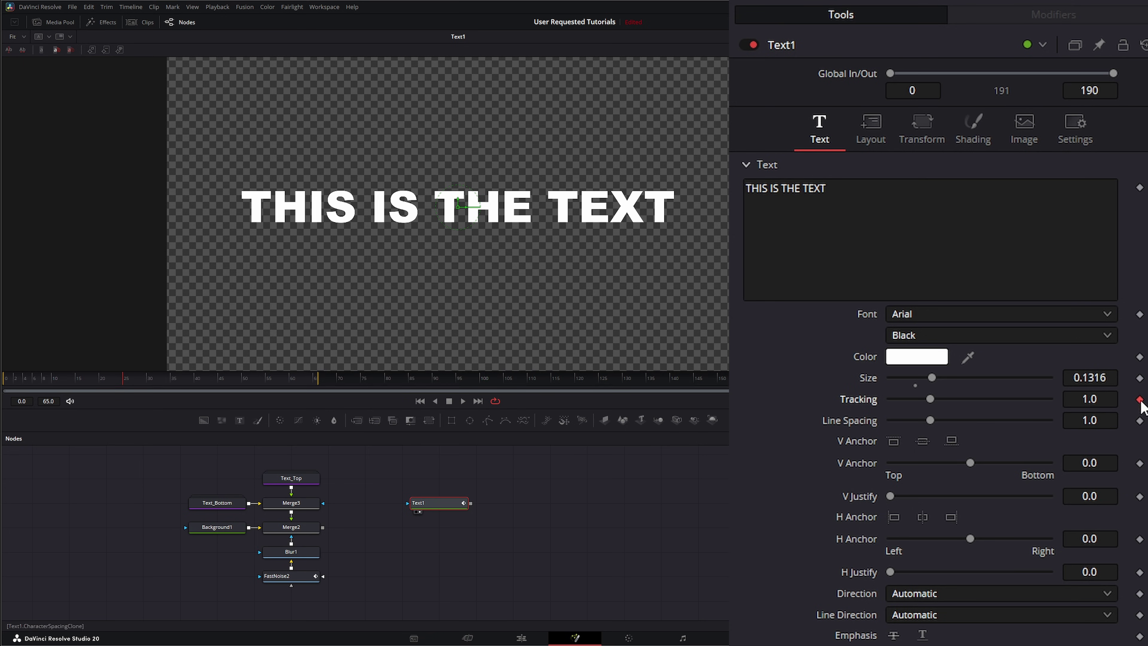
# Animate the text's tracking from 1.019 at frame 0 to 1.0 at frame 25 and preview the playback
pyautogui.hotkey('ctrl', 'z')
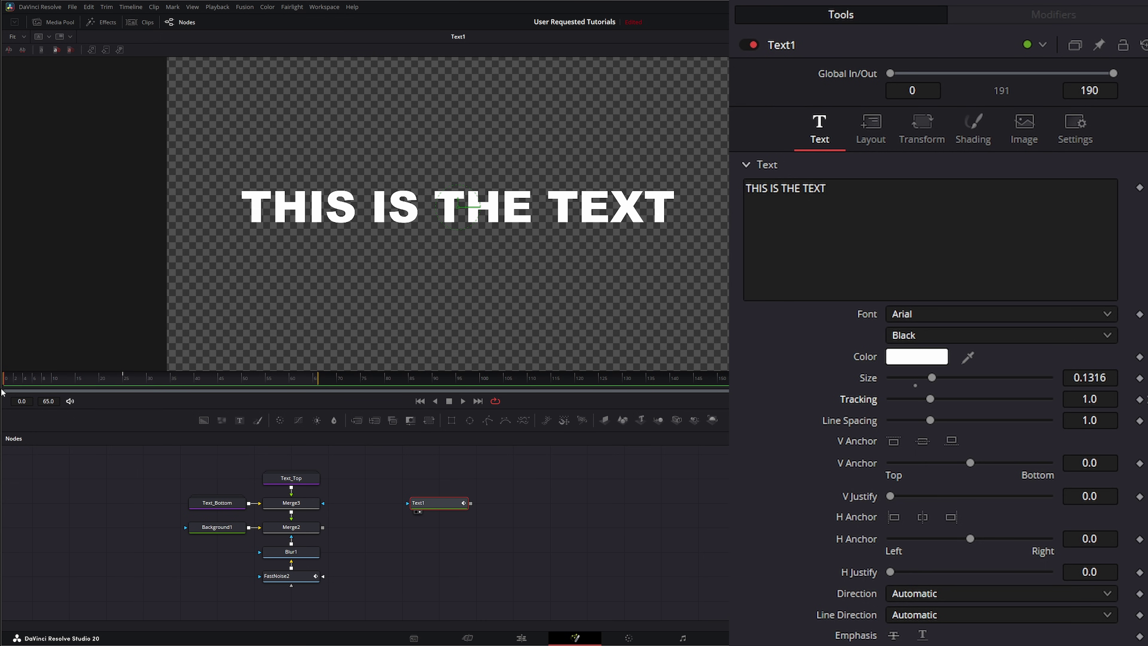
pyautogui.moveTo(1095, 399); pyautogui.dragTo(1110, 399)
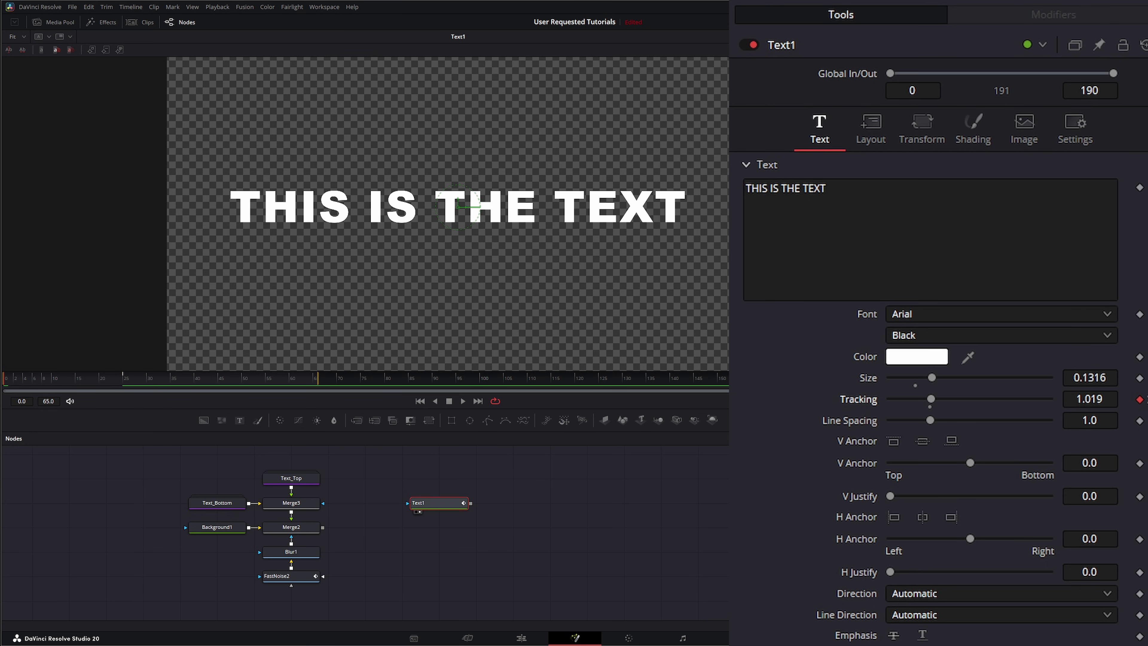
pyautogui.click(463, 401)
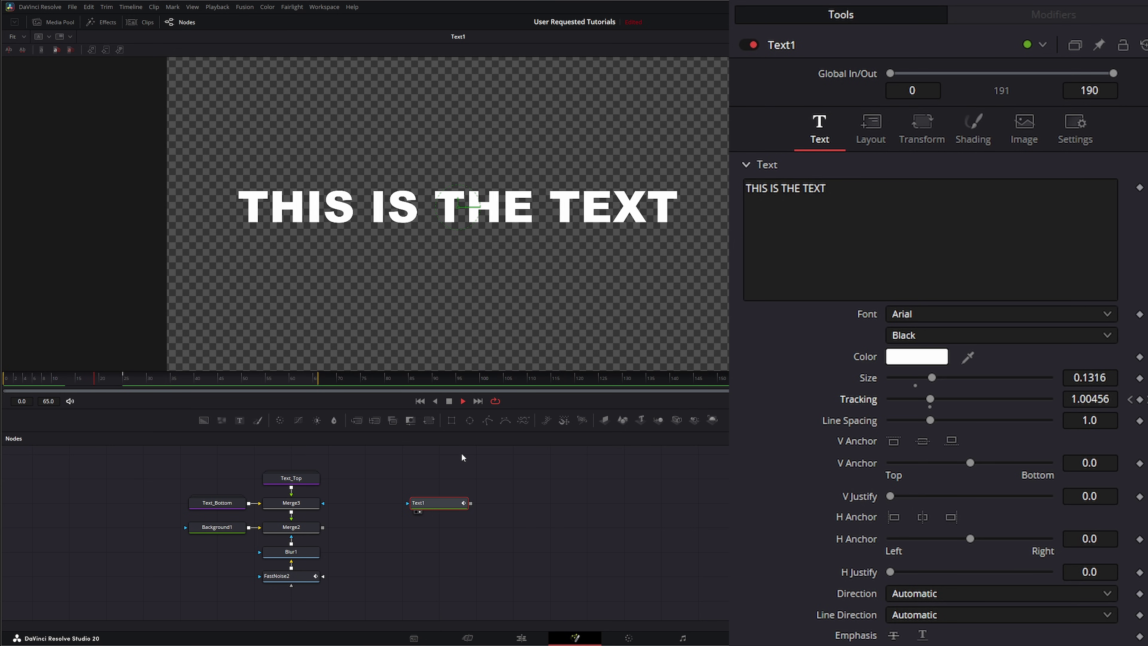
pyautogui.click(419, 402)
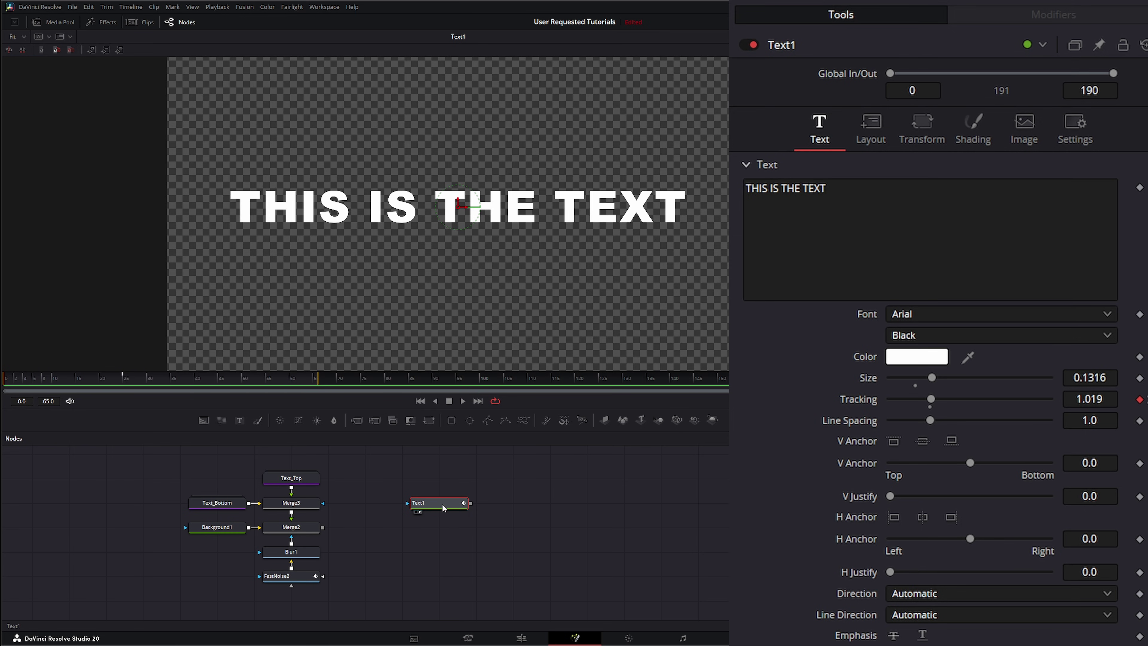
# Apply a Follower modifier to the text content and open the modifier's shading settings
pyautogui.rightClick(800, 217)
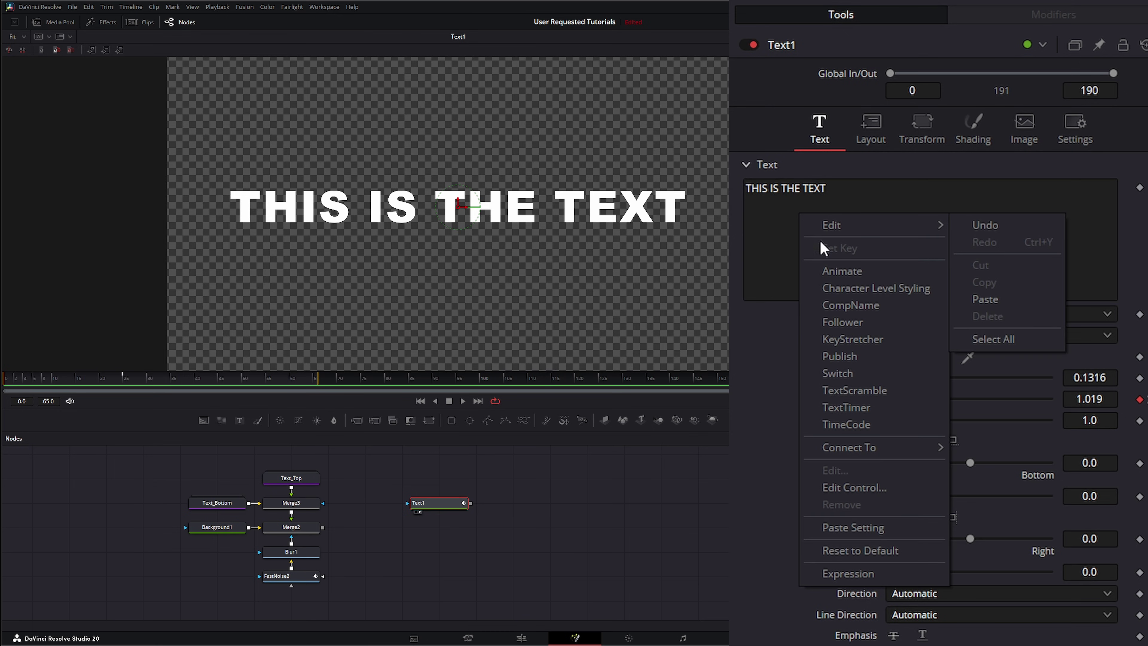
pyautogui.click(852, 323)
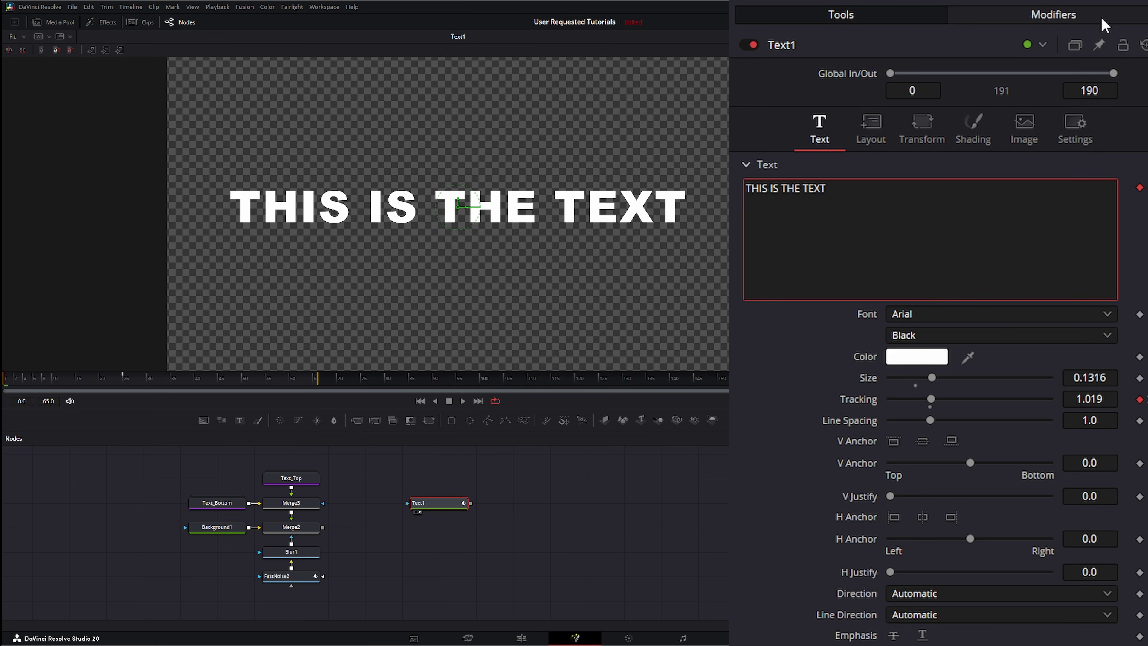
pyautogui.click(1036, 15)
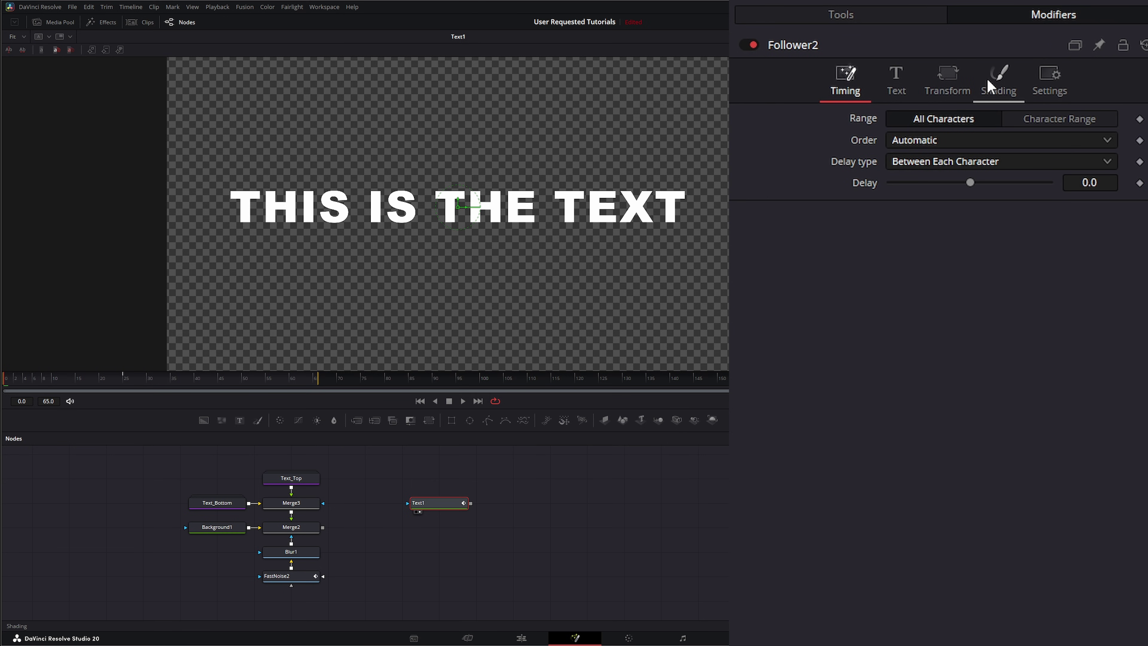
pyautogui.click(1004, 82)
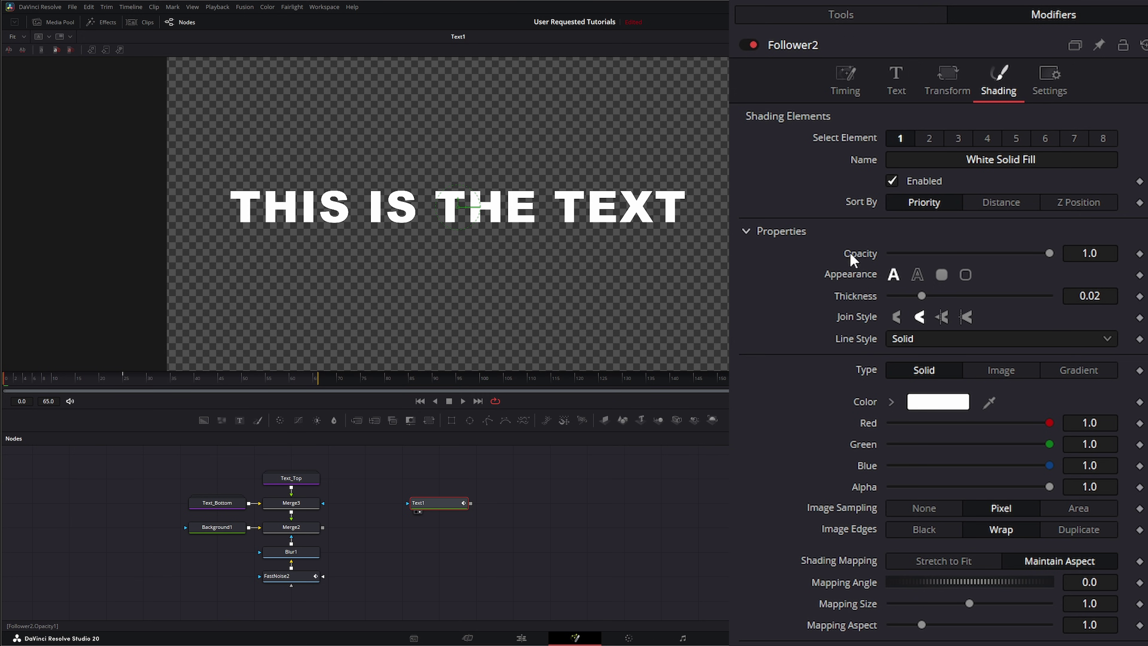
# Keyframe the Follower's shading position offset at X 0.0, Y 0.0 on frame 8
pyautogui.click(1139, 254)
pyautogui.click(746, 231)
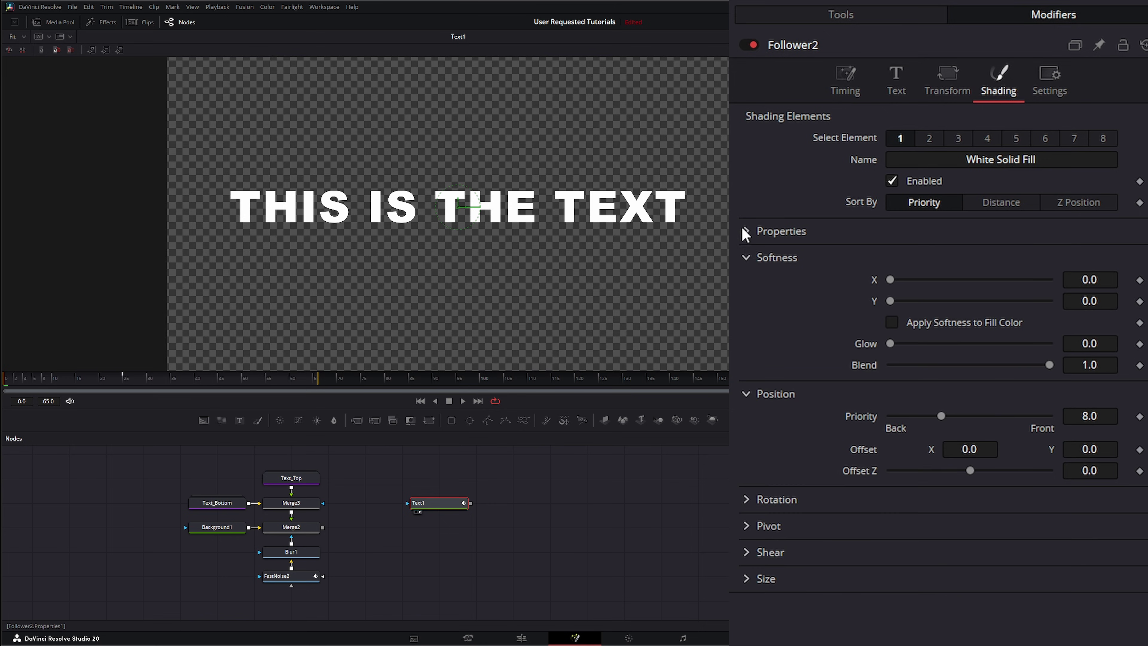
pyautogui.click(746, 257)
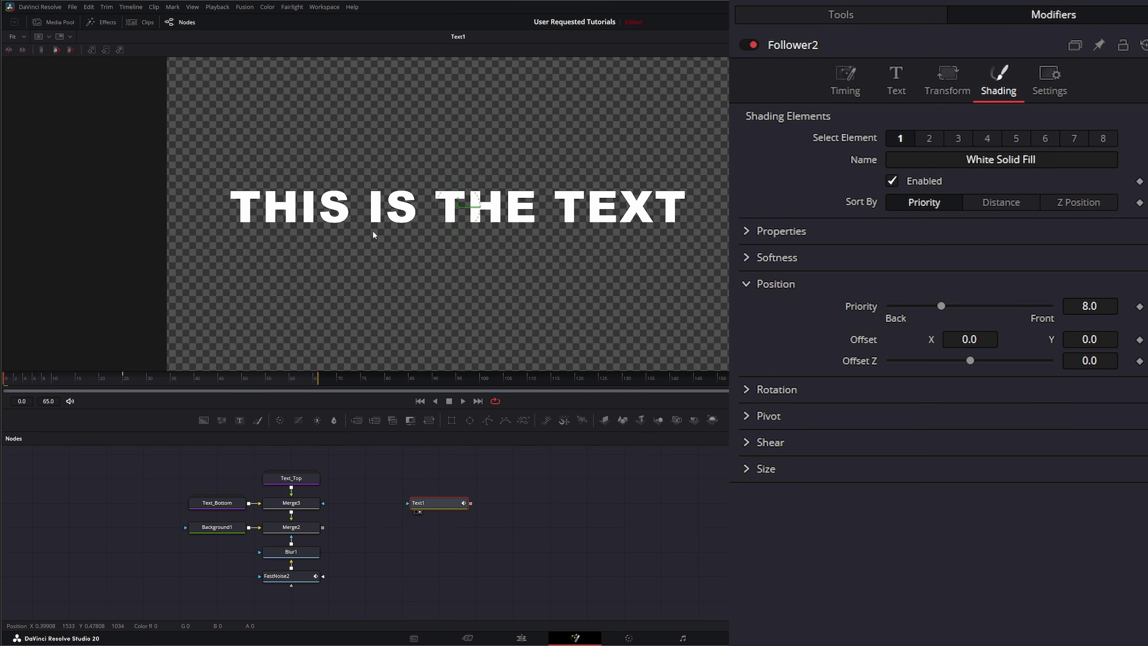
pyautogui.moveTo(37, 378); pyautogui.dragTo(44, 382)
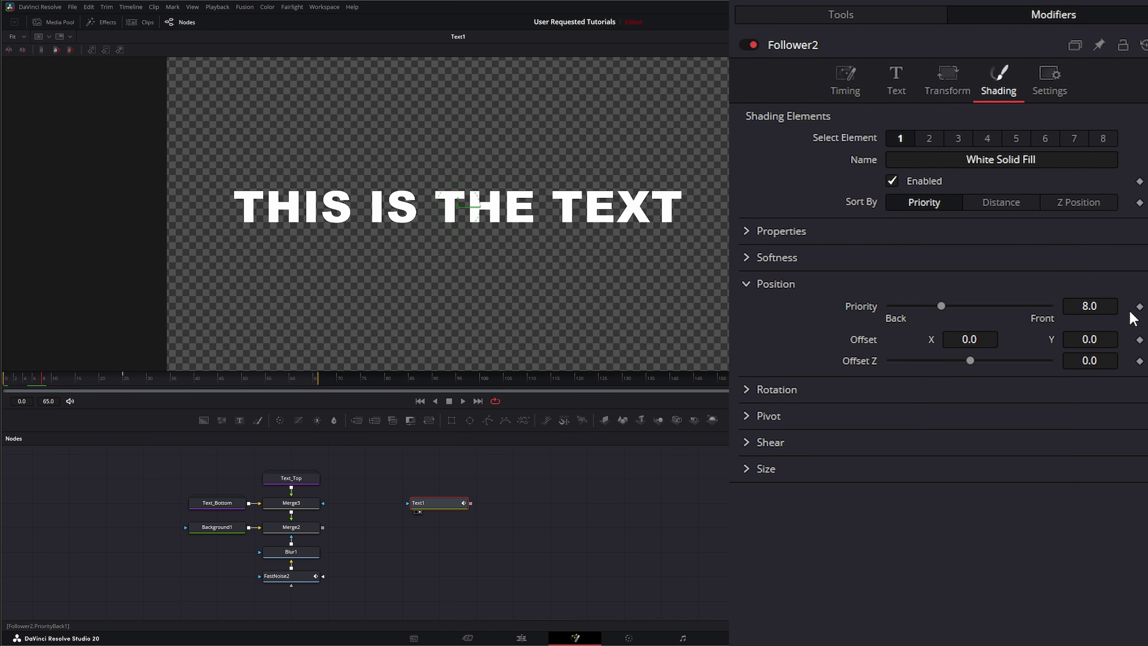
pyautogui.click(1140, 338)
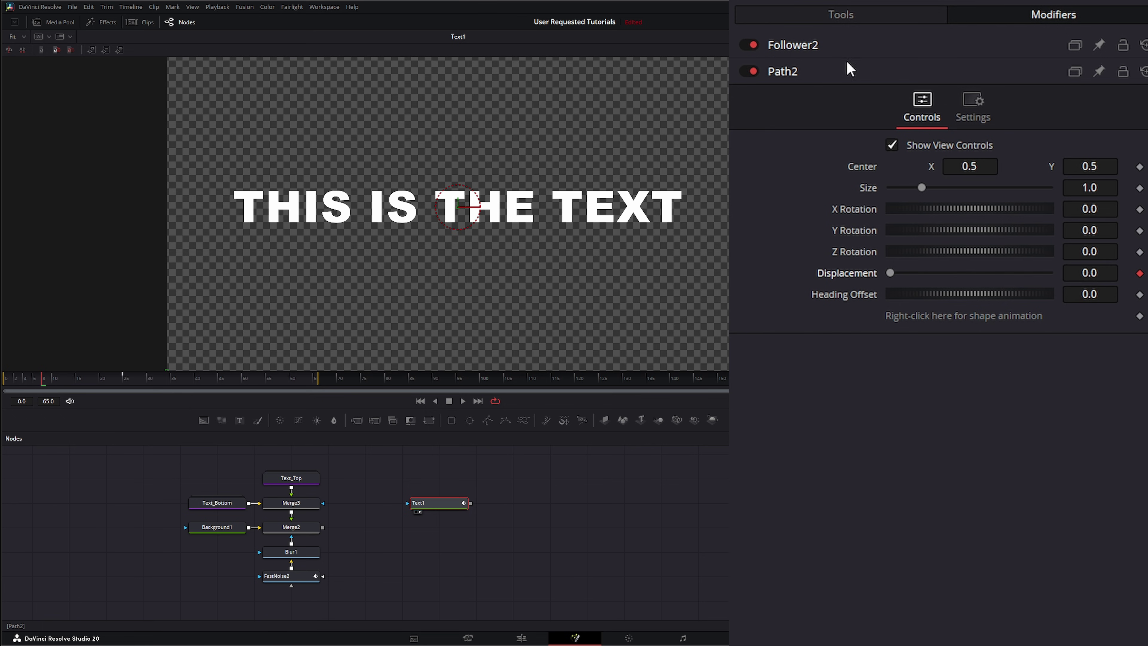
# Set the Follower's shading offset Y to -1.7 at frame 0 and preview the letters' movement
pyautogui.click(792, 45)
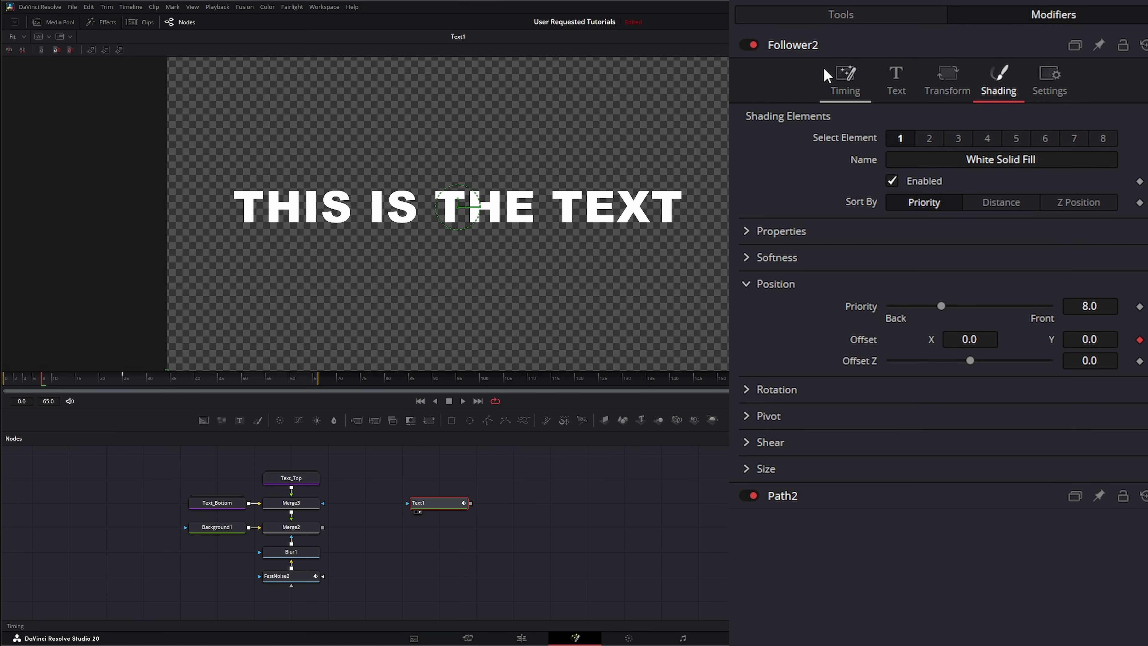
pyautogui.click(419, 401)
pyautogui.moveTo(1088, 339)
pyautogui.mouseDown()
pyautogui.moveTo(1053, 345)
pyautogui.moveTo(1086, 342)
pyautogui.mouseUp()
pyautogui.click(1106, 340)
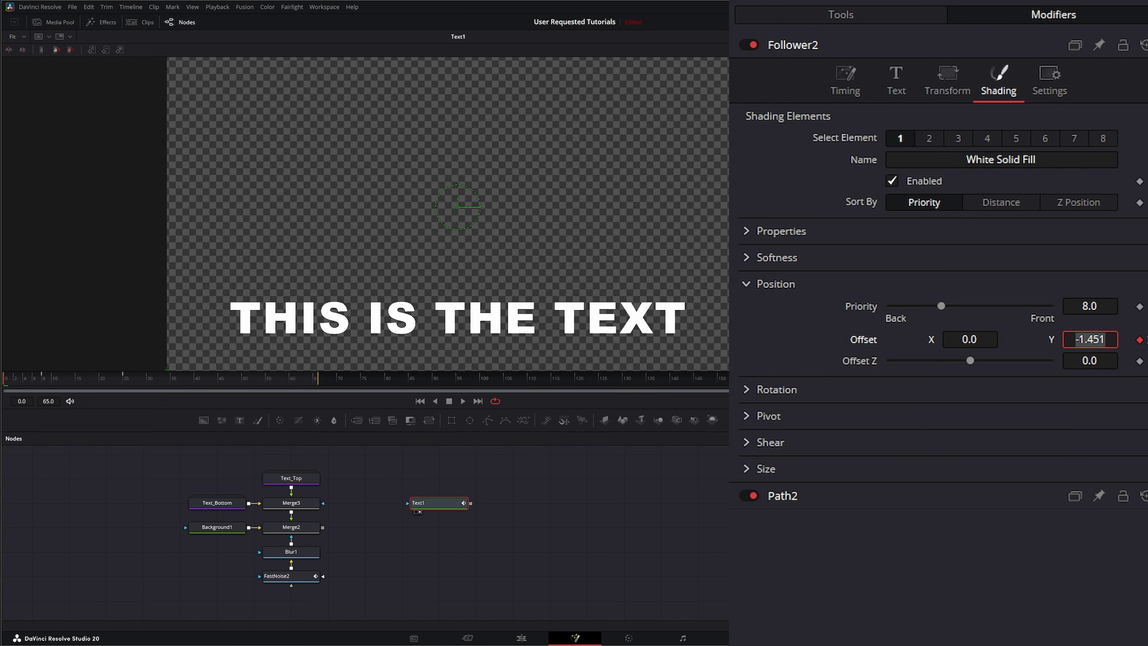
pyautogui.write('-1.7')
pyautogui.press('Tab')
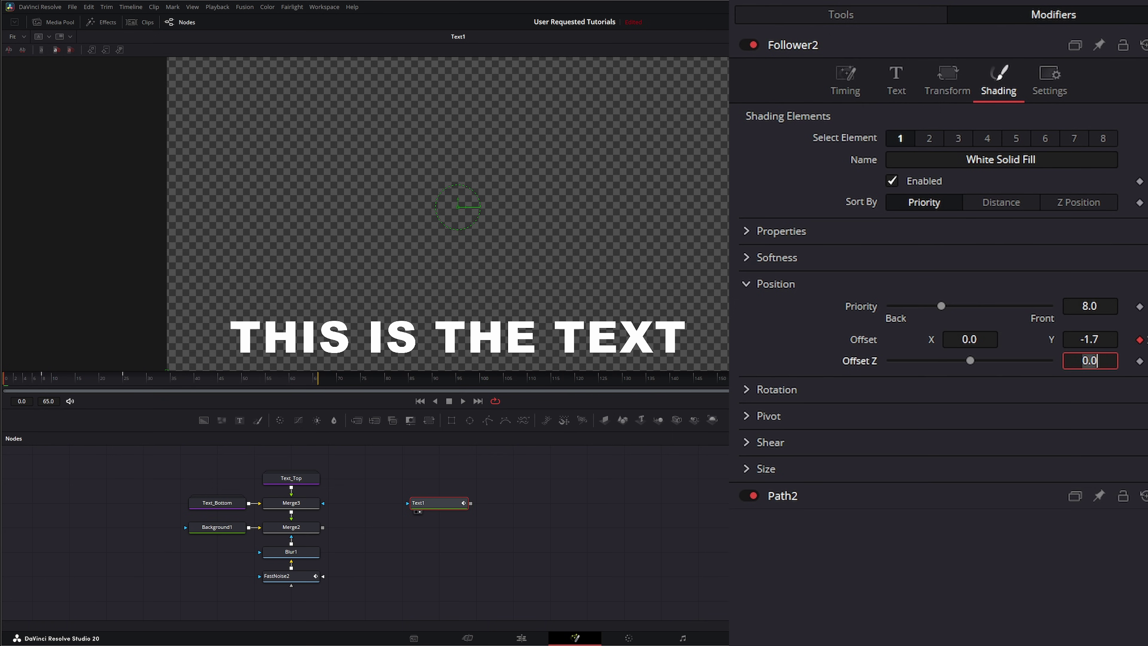
pyautogui.click(463, 401)
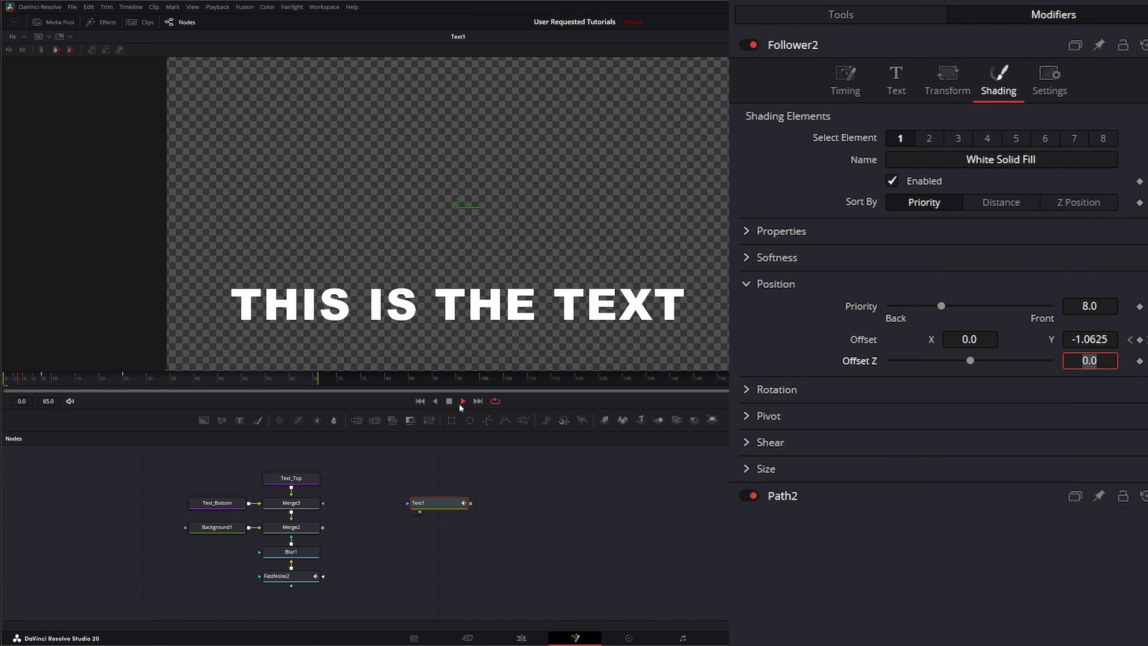
pyautogui.click(421, 401)
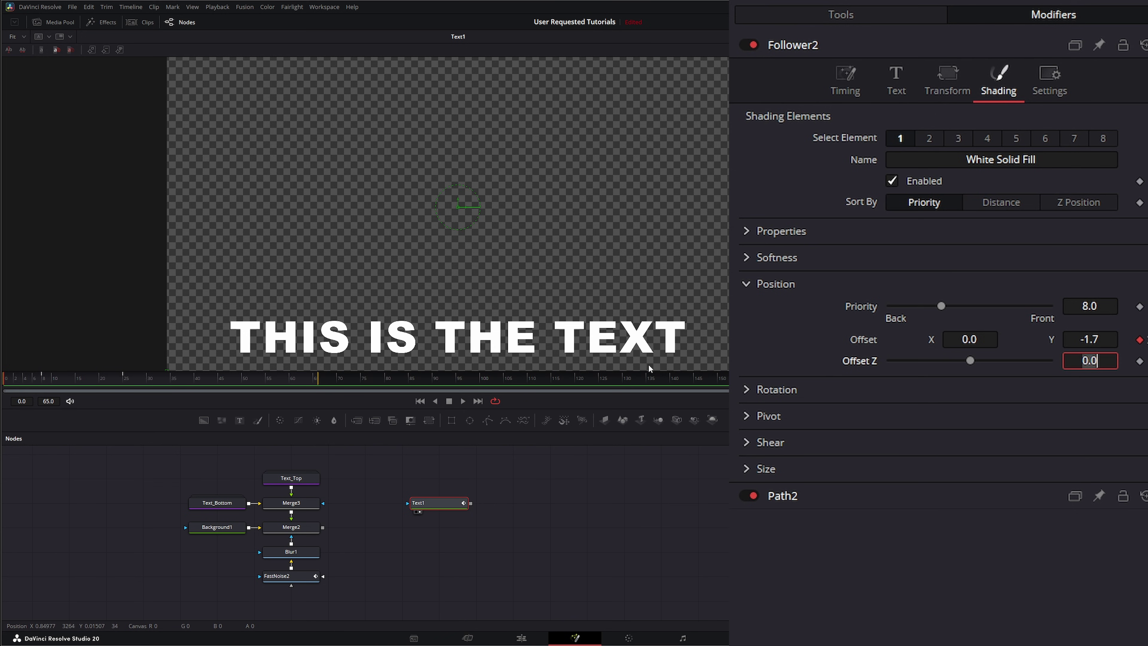
# Set the Follower's timing order to Random But One by One with a delay of 2.0 and preview the playback
pyautogui.click(845, 77)
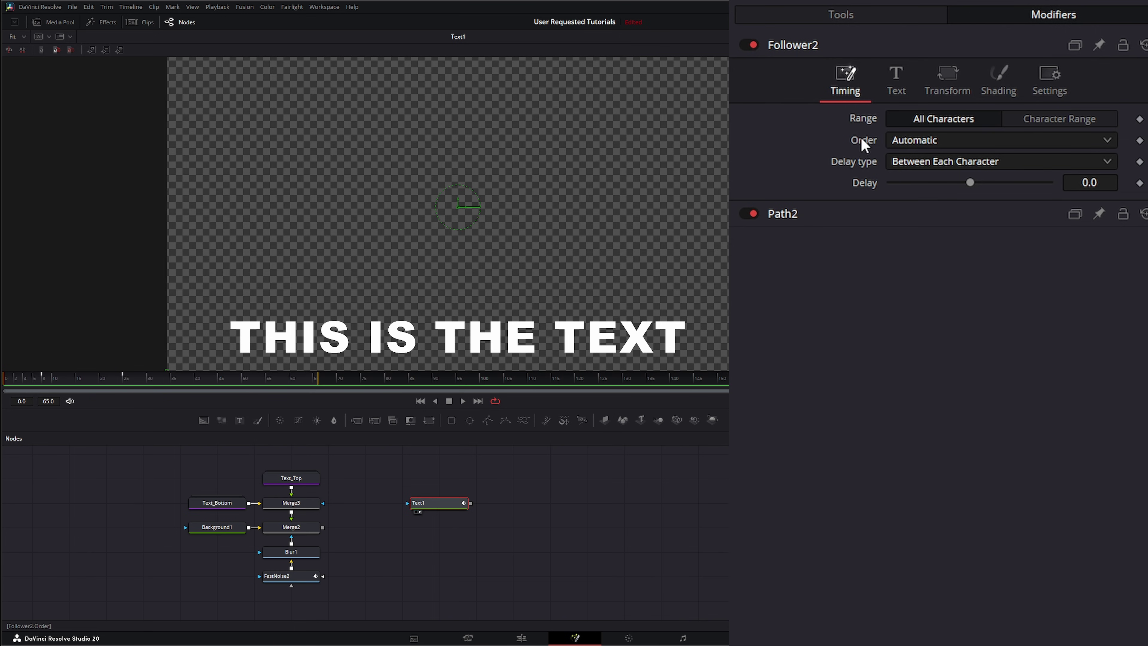
pyautogui.click(908, 142)
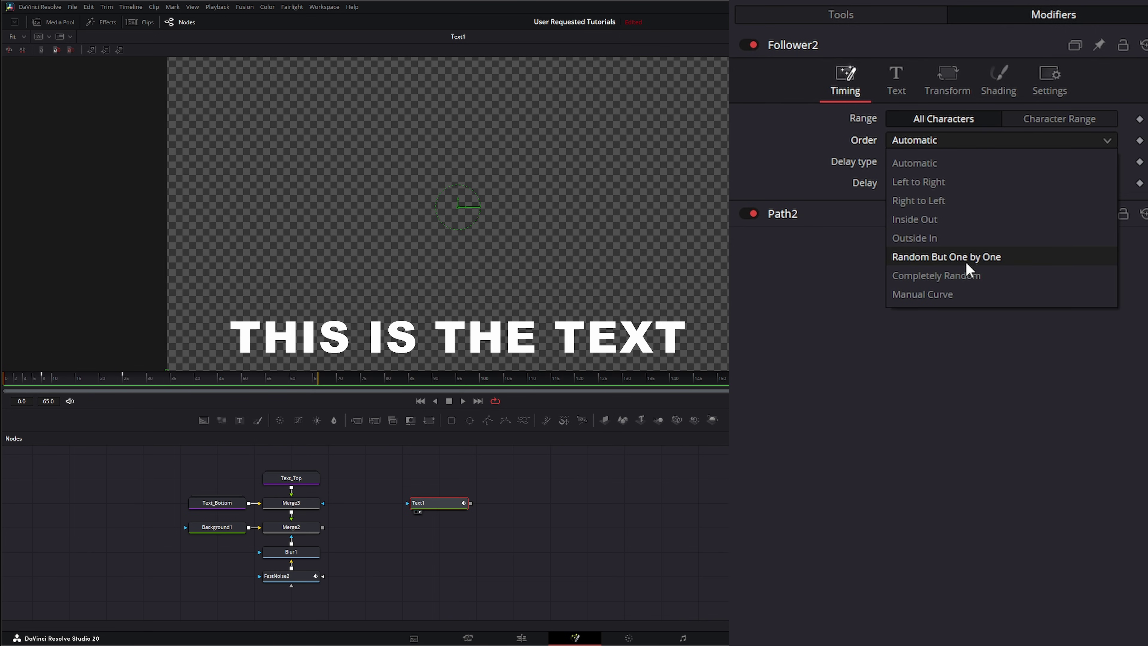
pyautogui.click(949, 258)
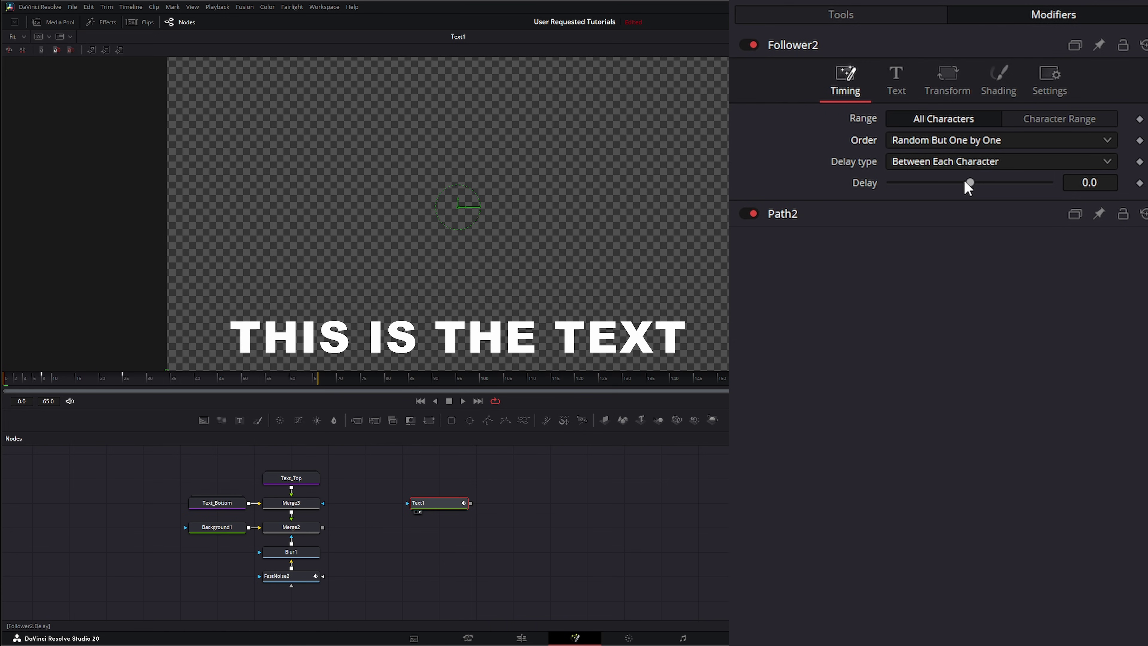
pyautogui.click(1101, 183)
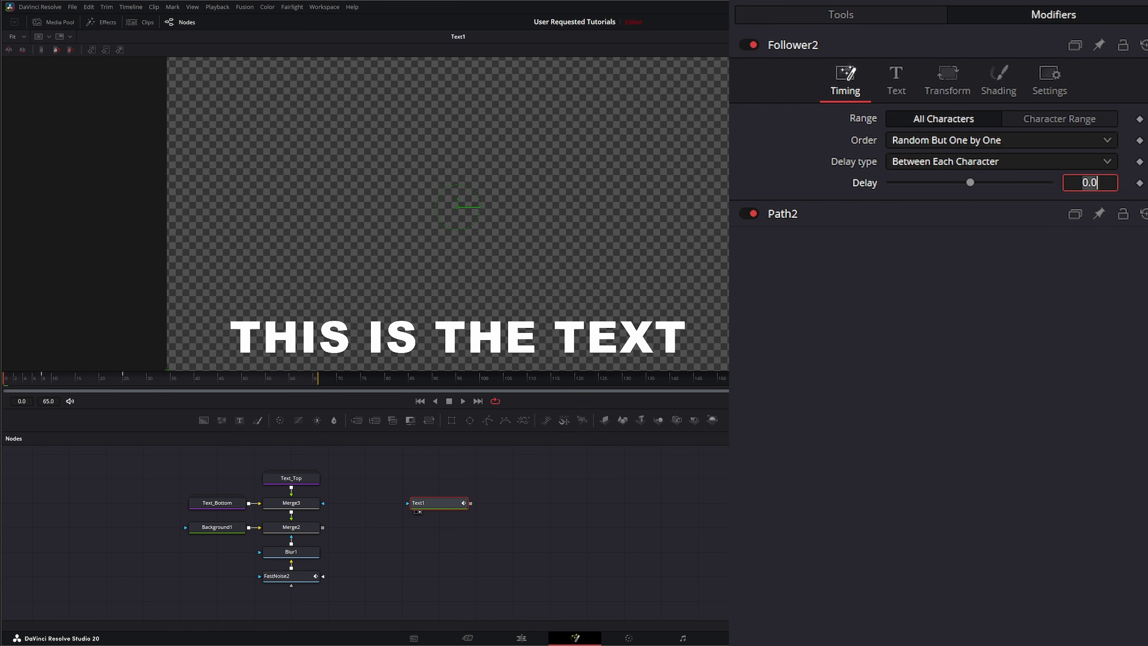
pyautogui.press('BackSpace')
pyautogui.press('BackSpace')
pyautogui.press('BackSpace')
pyautogui.write('2')
pyautogui.press('Return')
pyautogui.click(462, 400)
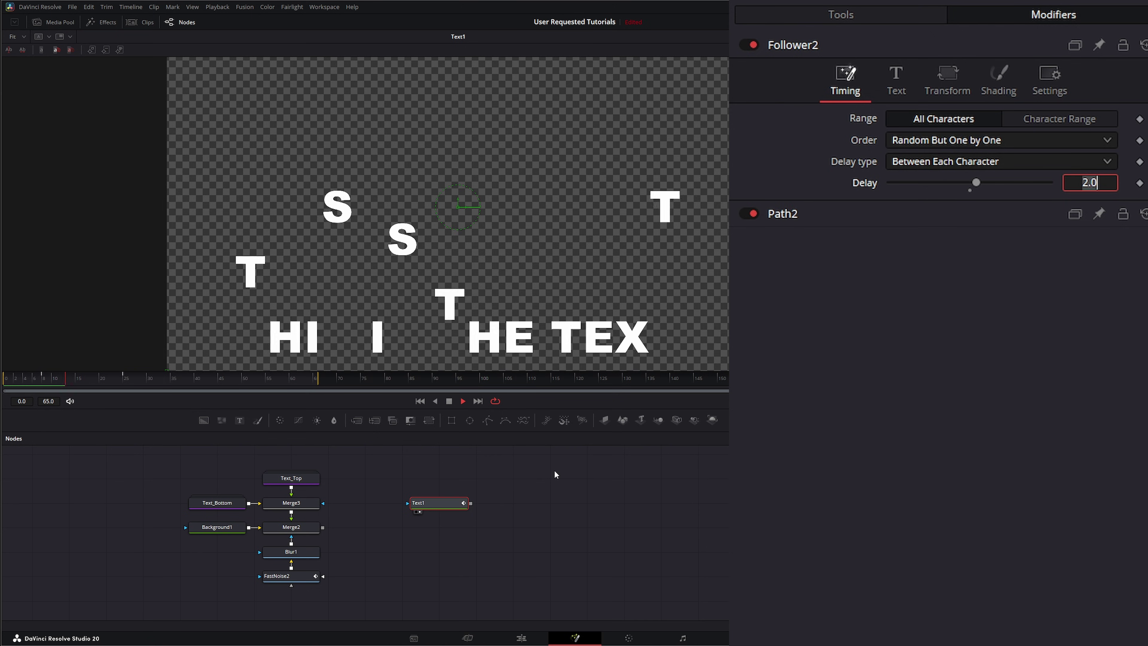
pyautogui.click(450, 401)
pyautogui.click(419, 401)
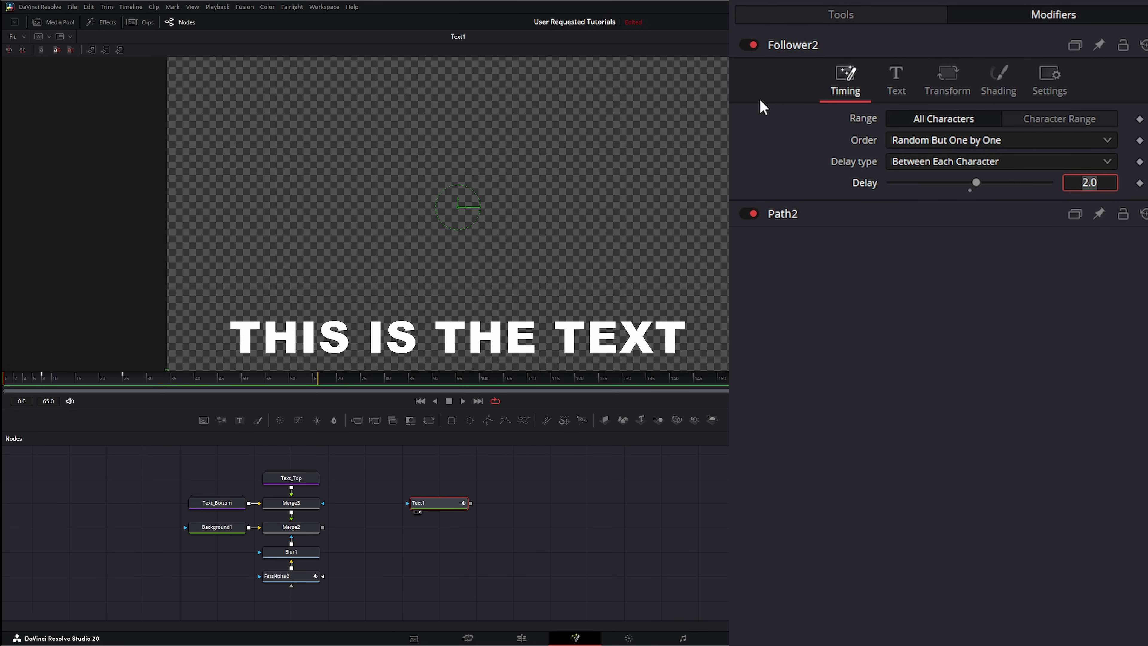
# Keyframe the Follower's shading opacity at 1.0 on frame 8 and 0.0 on frame 0, and preview the fade-in
pyautogui.click(998, 81)
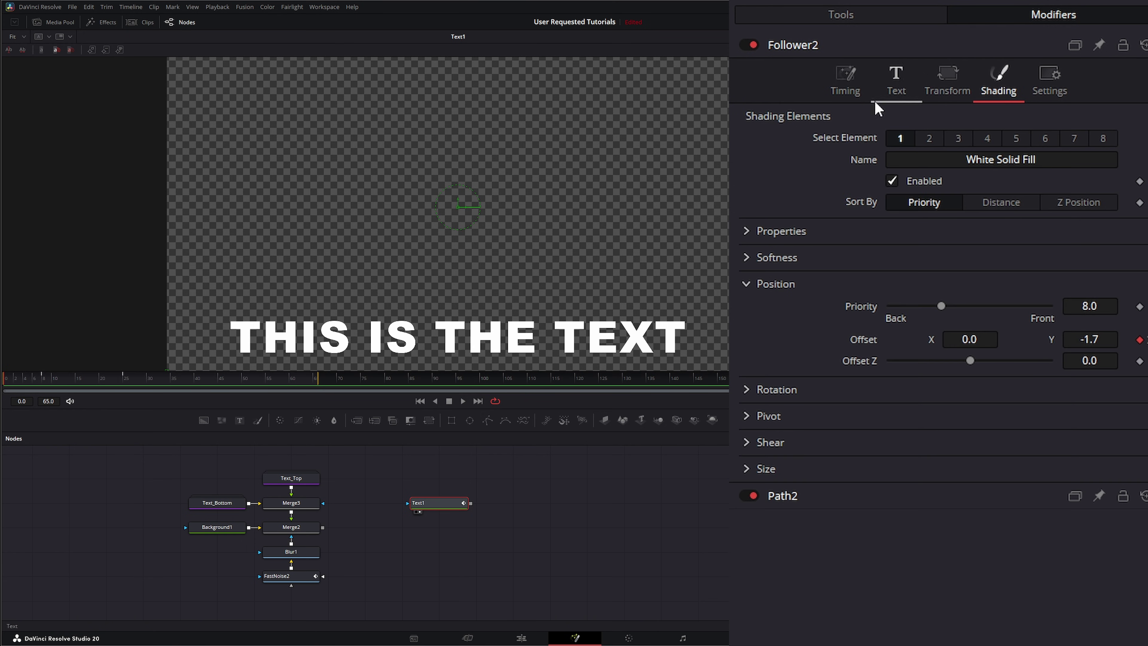
pyautogui.click(746, 262)
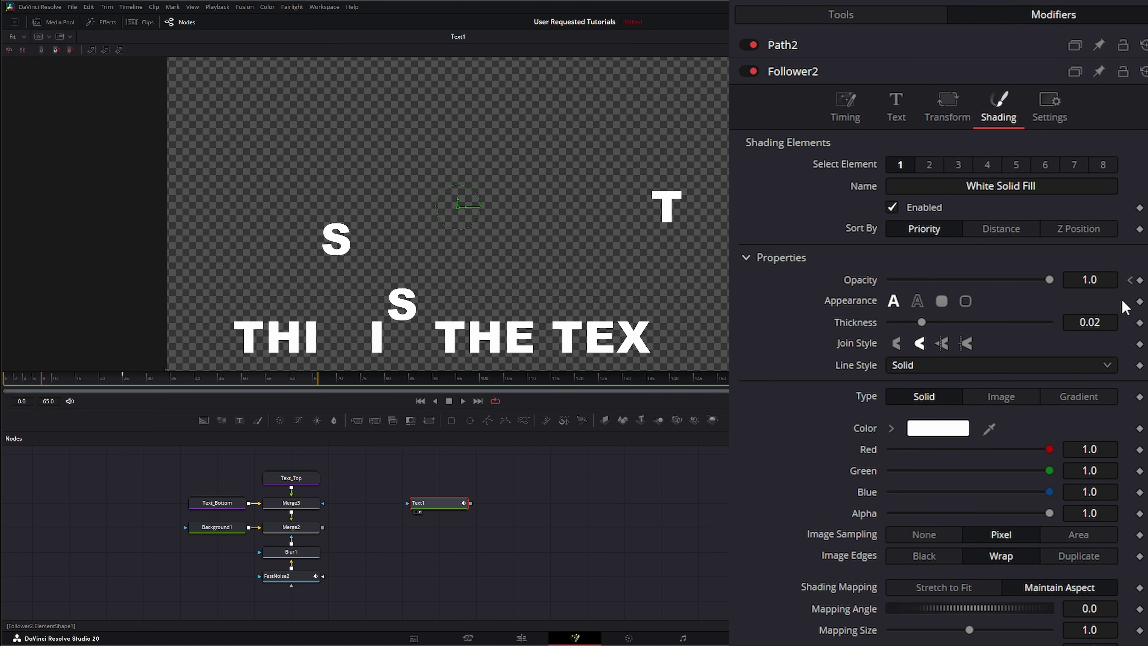
pyautogui.moveTo(32, 384); pyautogui.dragTo(46, 381)
pyautogui.click(1138, 280)
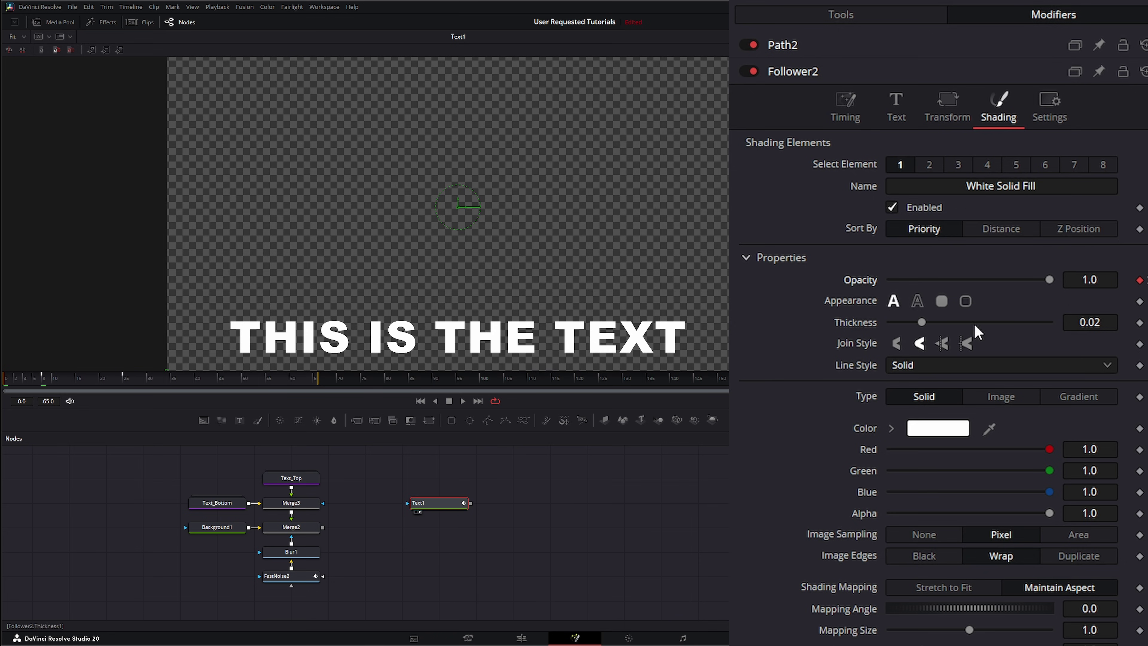
pyautogui.moveTo(1049, 279); pyautogui.dragTo(848, 293)
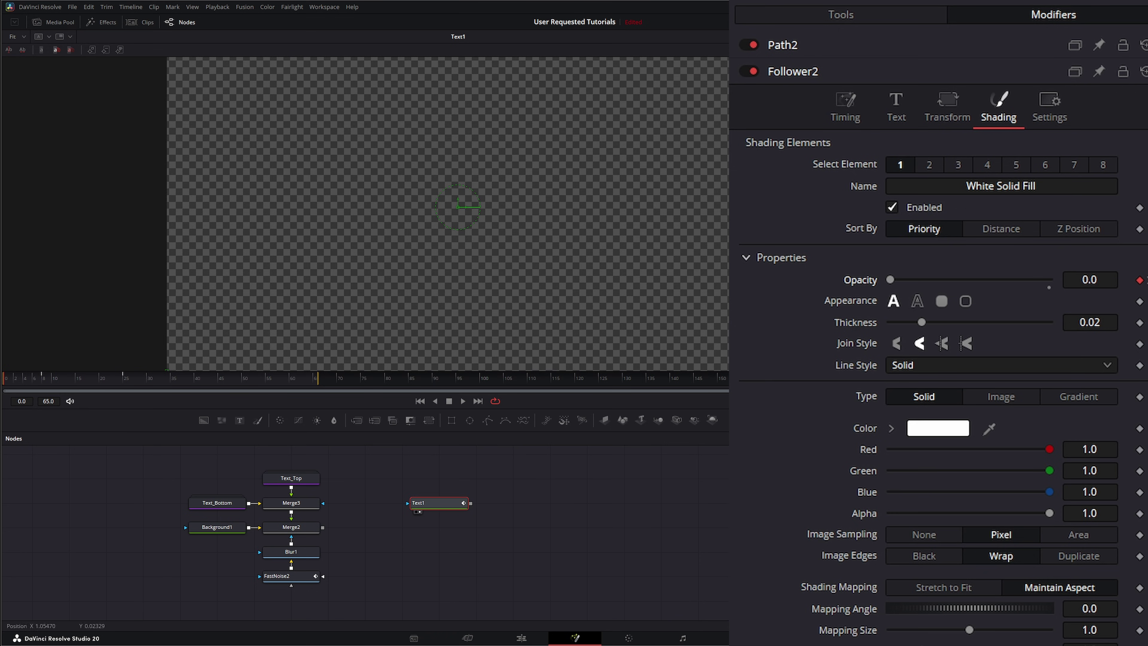
pyautogui.click(463, 401)
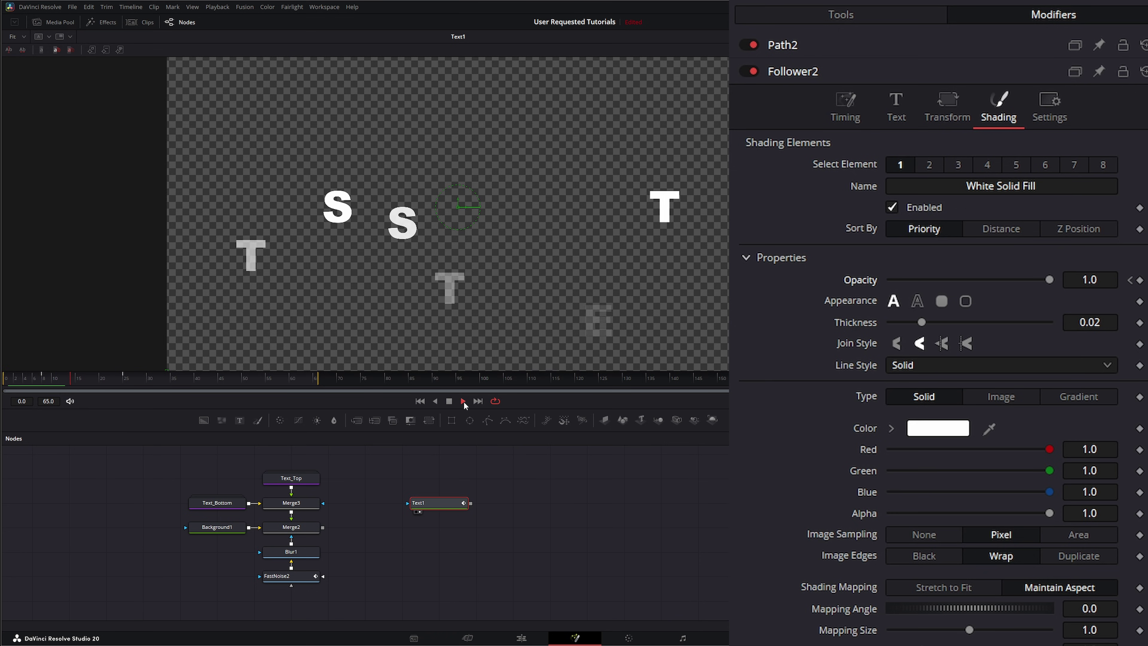
pyautogui.click(448, 401)
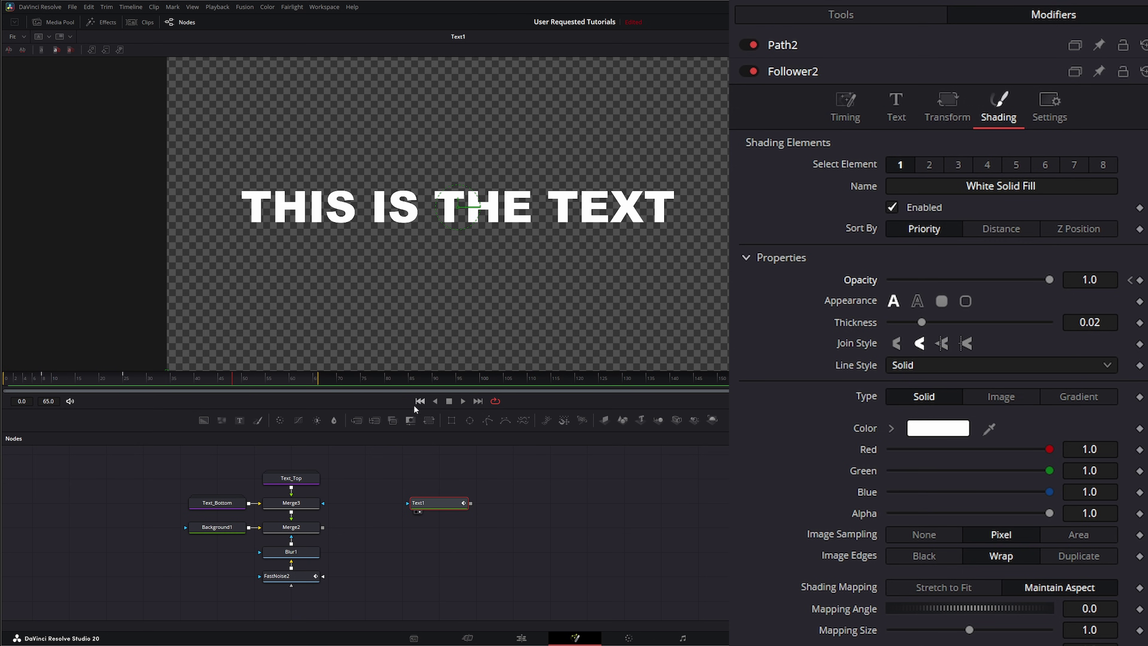
# Keyframe the Follower's shading position offset Y at 0.08 on frame 9 to overshoot the resting position
pyautogui.click(125, 377)
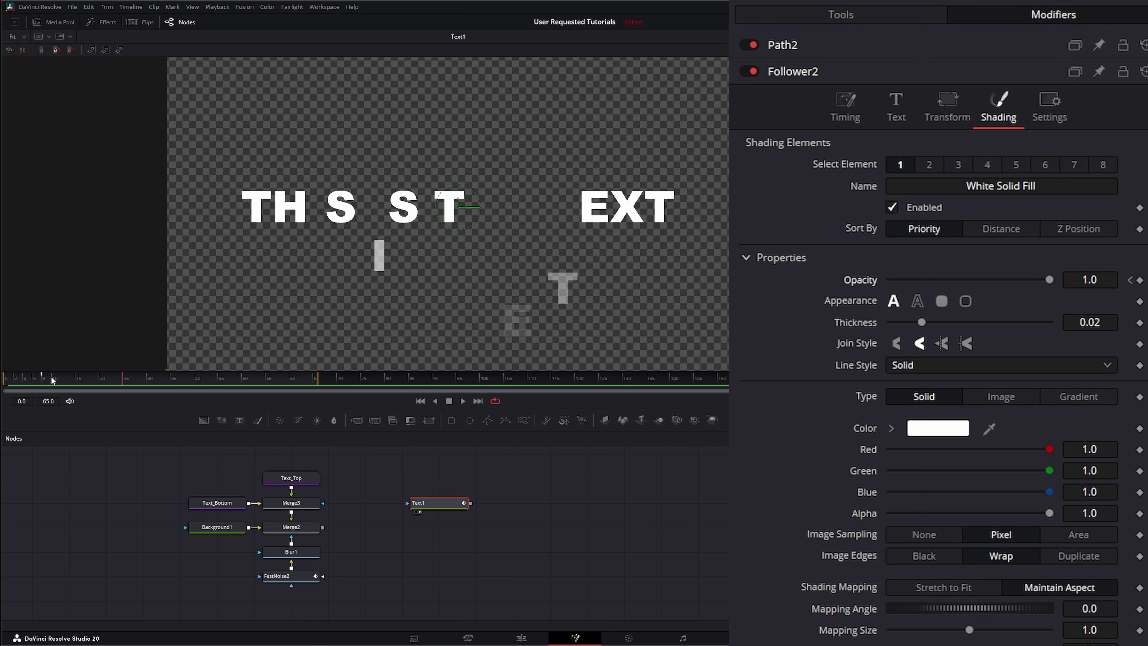
pyautogui.click(44, 379)
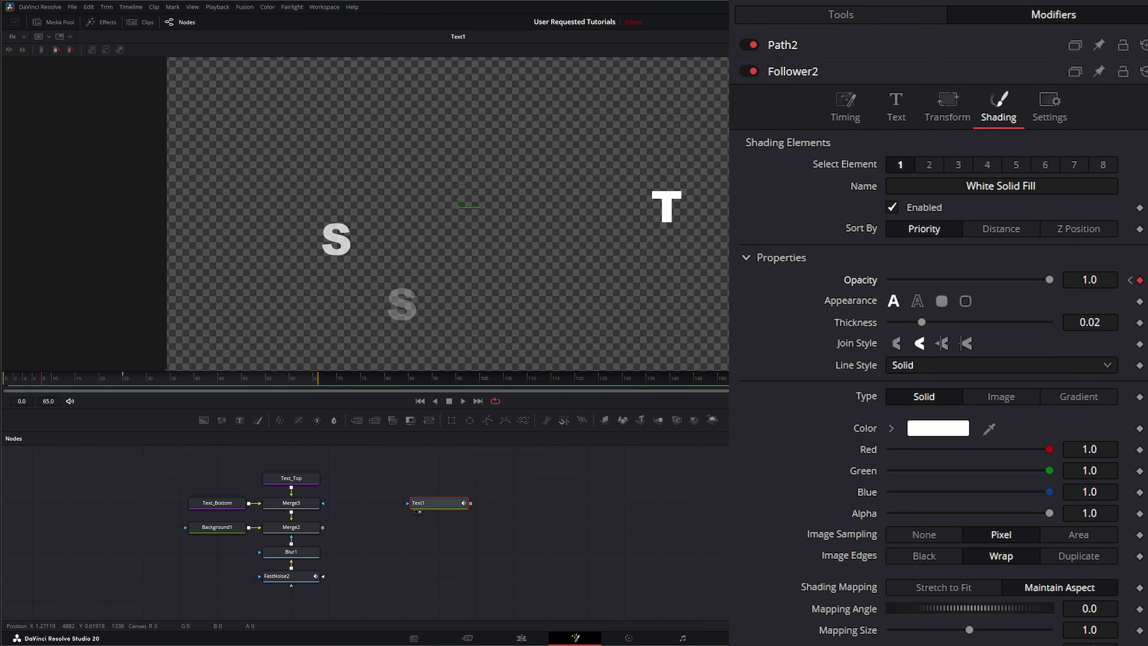
pyautogui.click(747, 257)
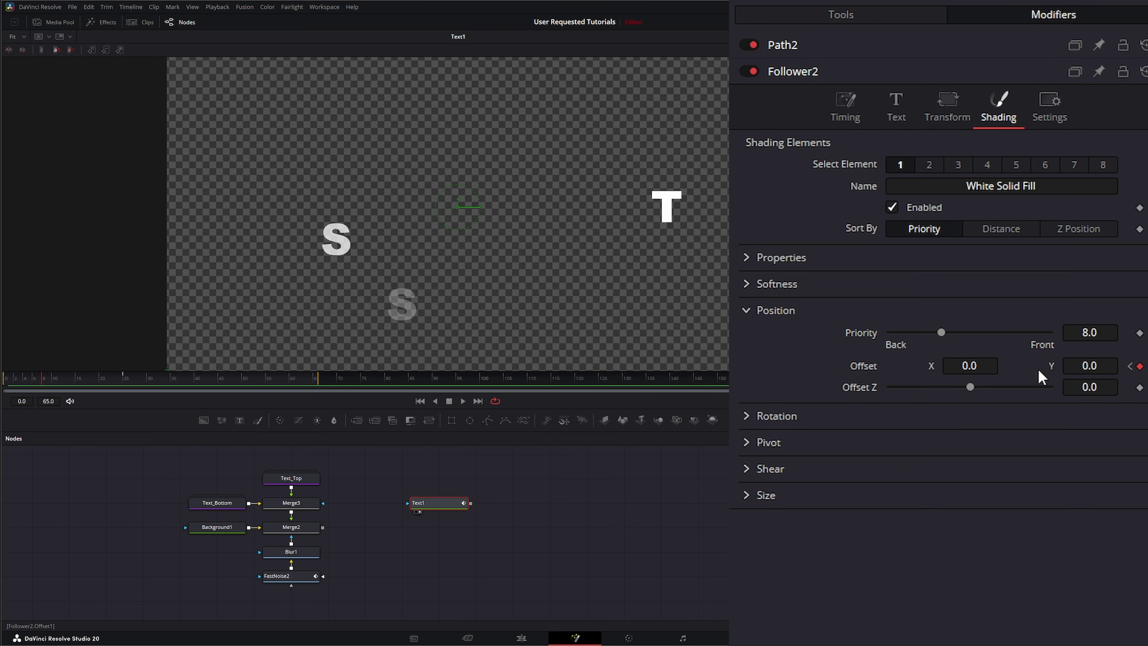
pyautogui.click(50, 380)
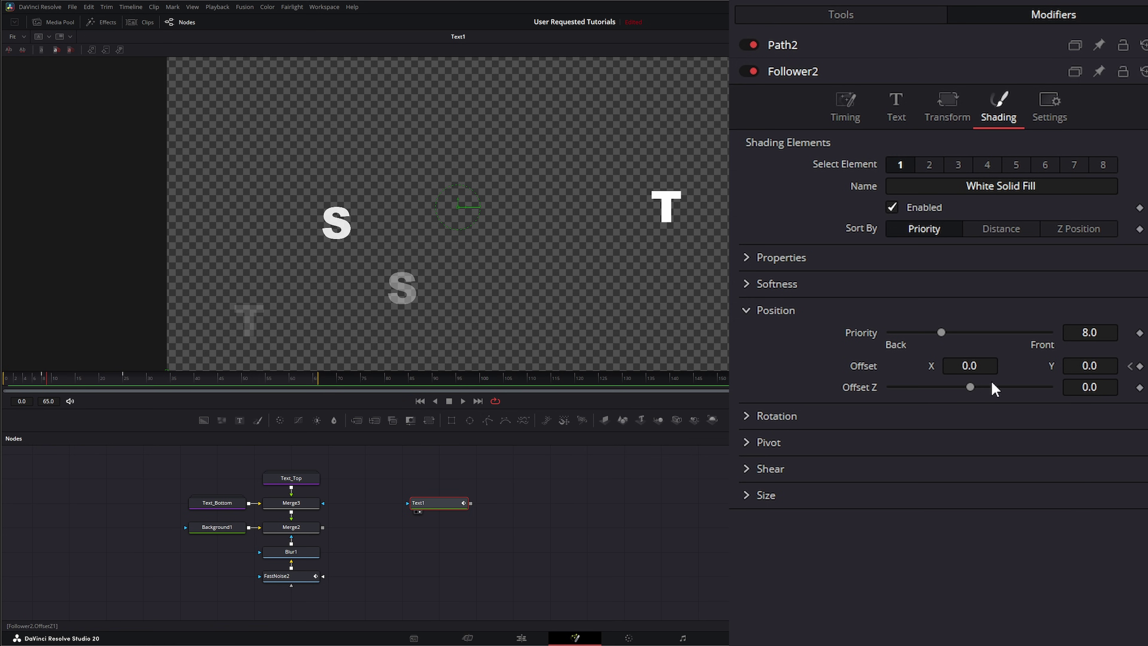
pyautogui.click(1109, 364)
pyautogui.doubleClick(1109, 364)
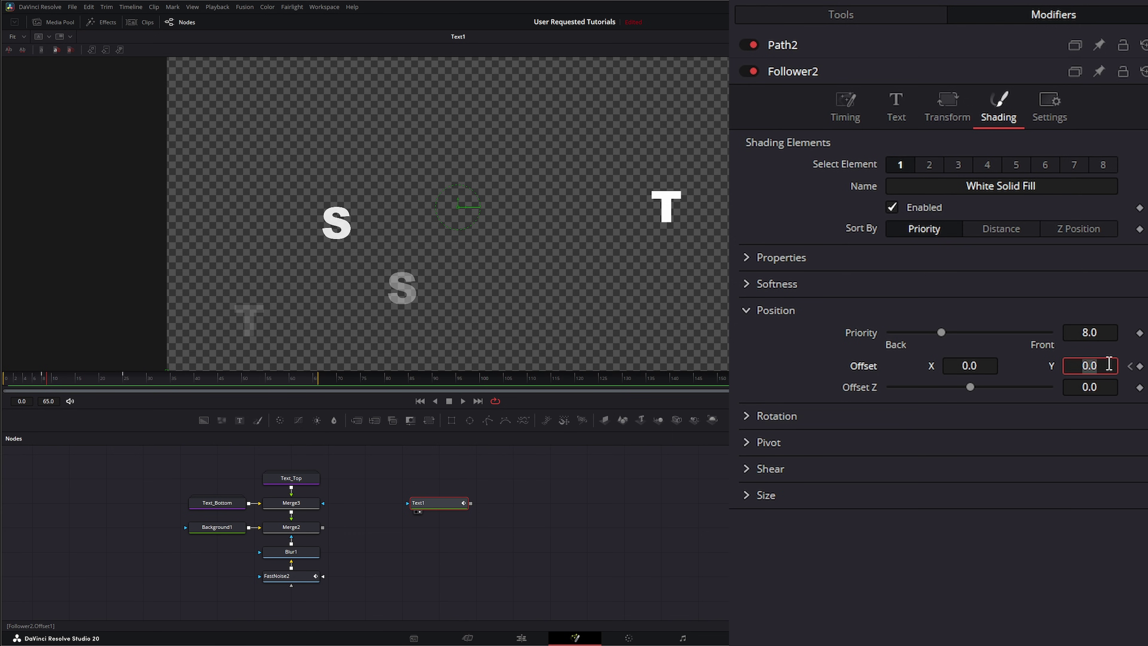
pyautogui.write('.08')
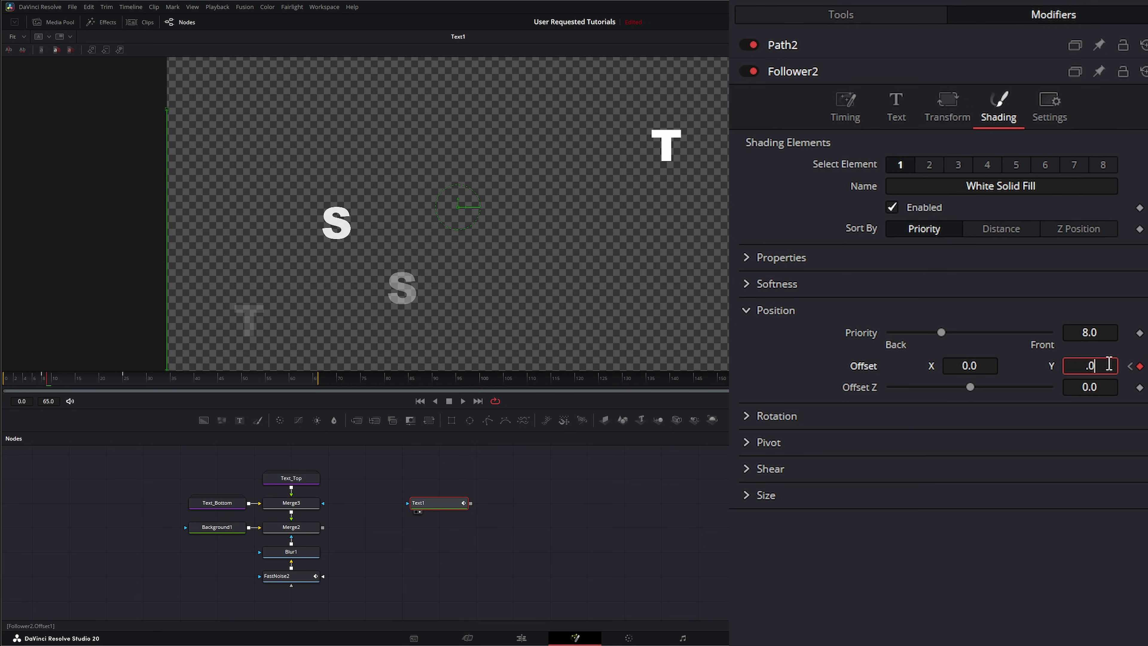
pyautogui.press('Tab')
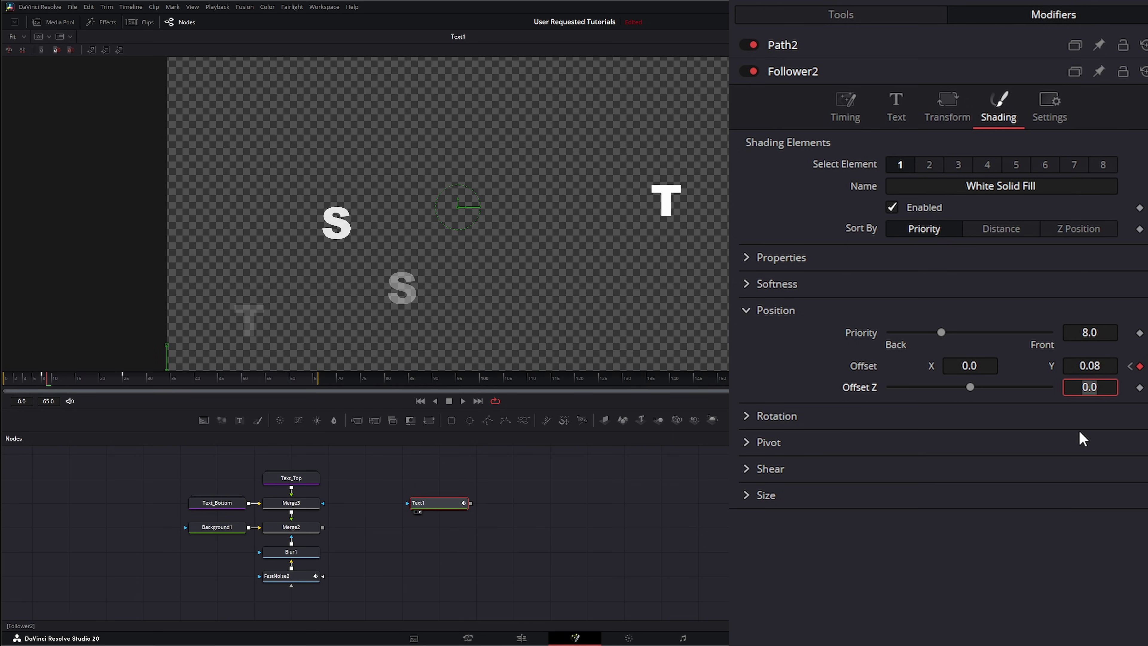
pyautogui.click(53, 383)
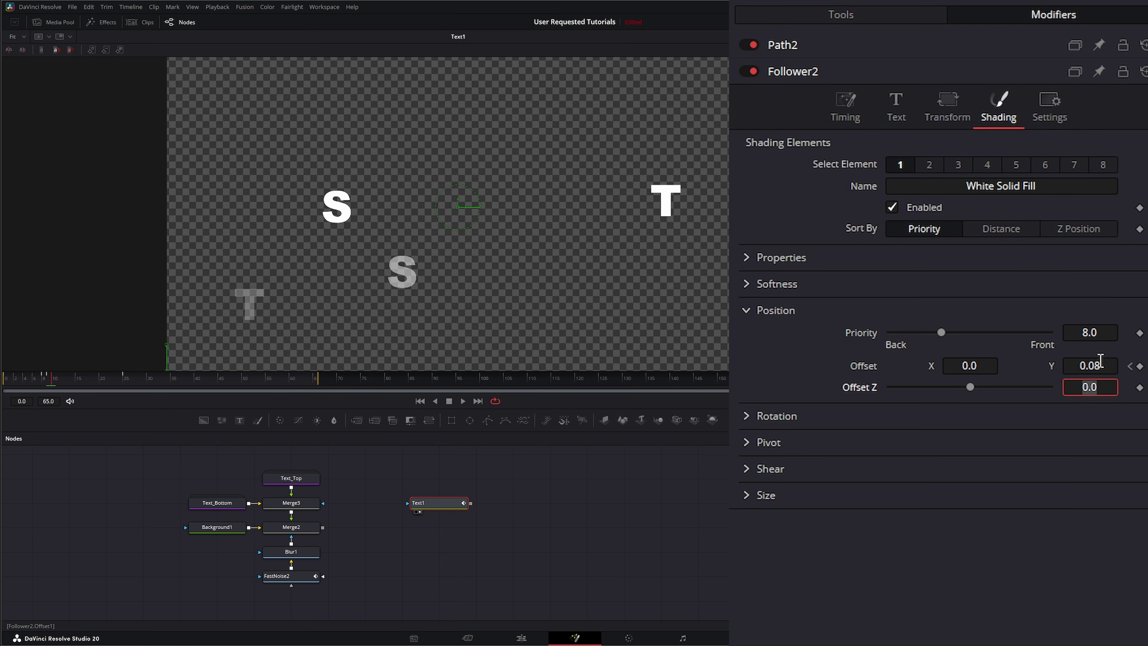
pyautogui.hotkey('shift', 'Tab')
pyautogui.write('-.05')
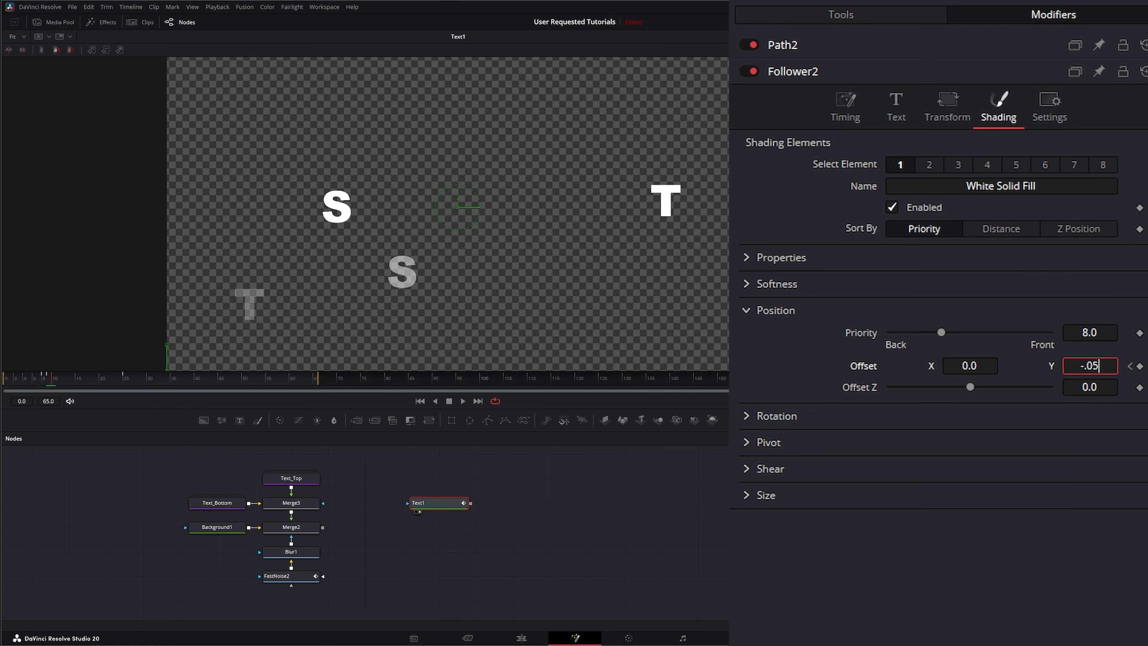
pyautogui.hotkey('ctrl', 'z')
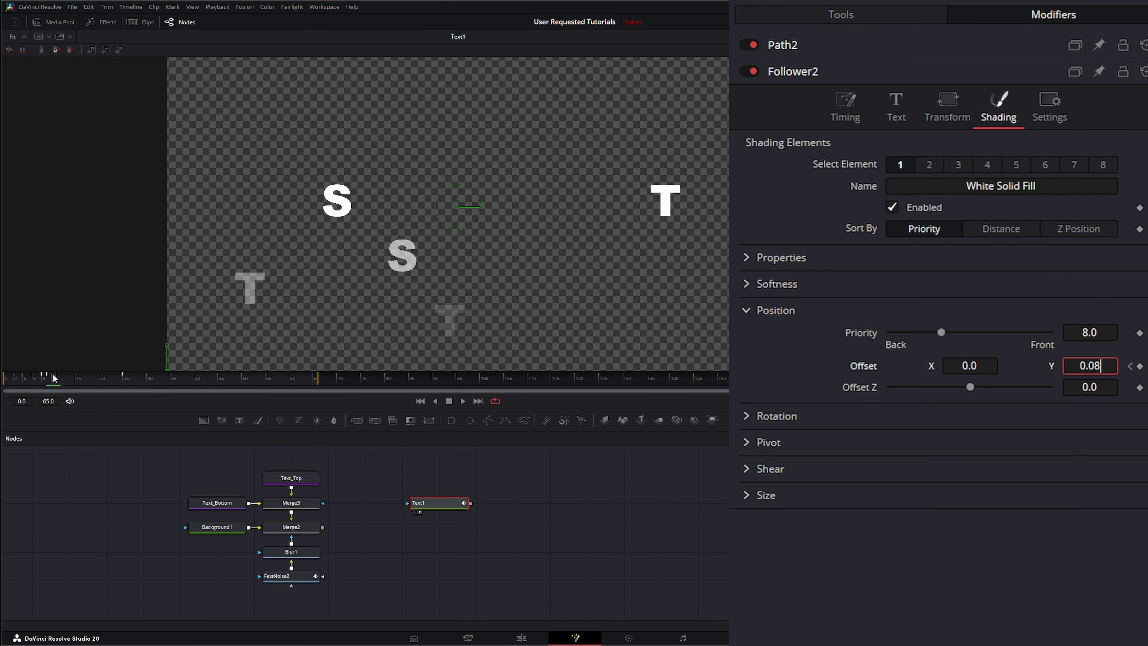
# Set the Follower's shading position offset Y to 0.0 on frame 10 and preview the bounce
pyautogui.doubleClick(1110, 365)
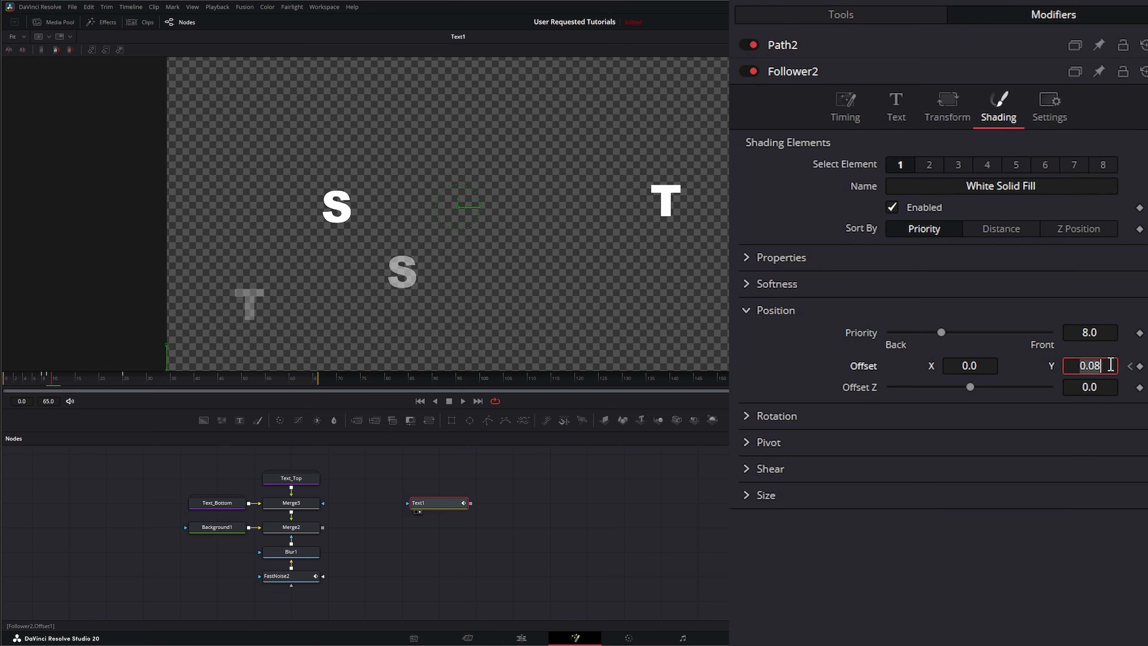
pyautogui.write('0')
pyautogui.press('Tab')
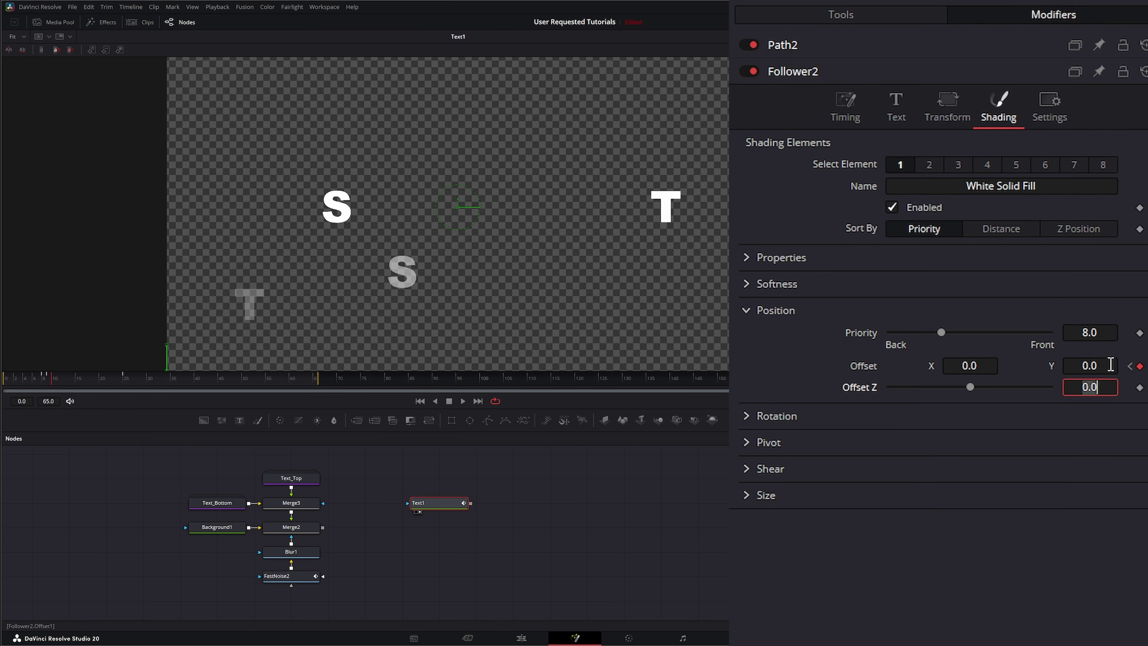
pyautogui.click(420, 401)
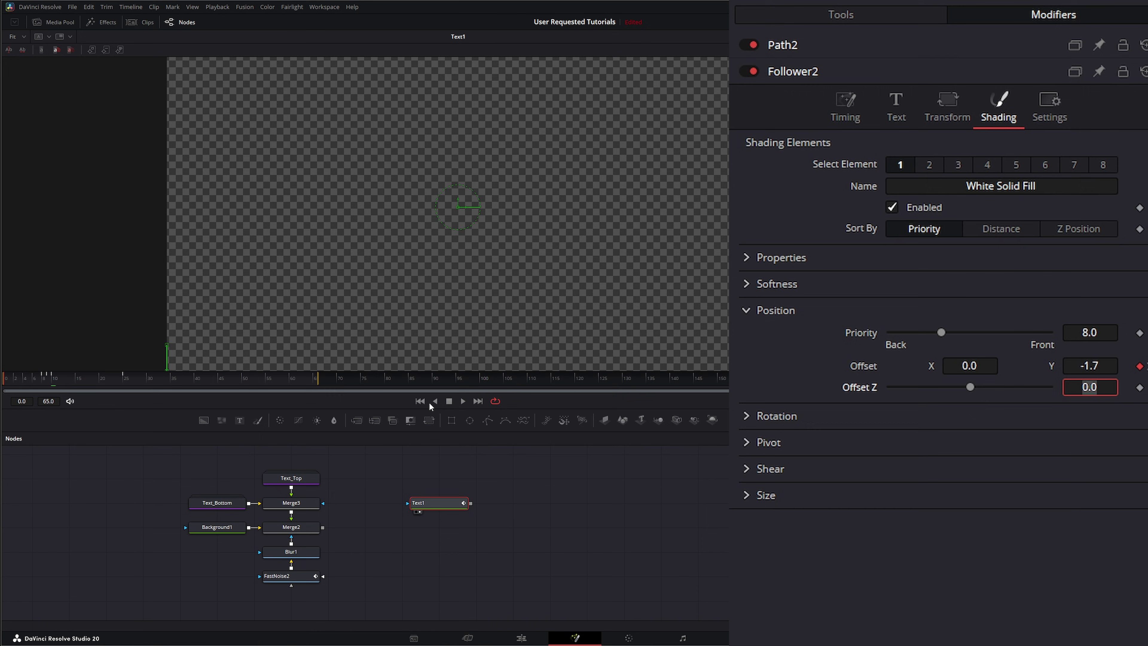
pyautogui.click(464, 399)
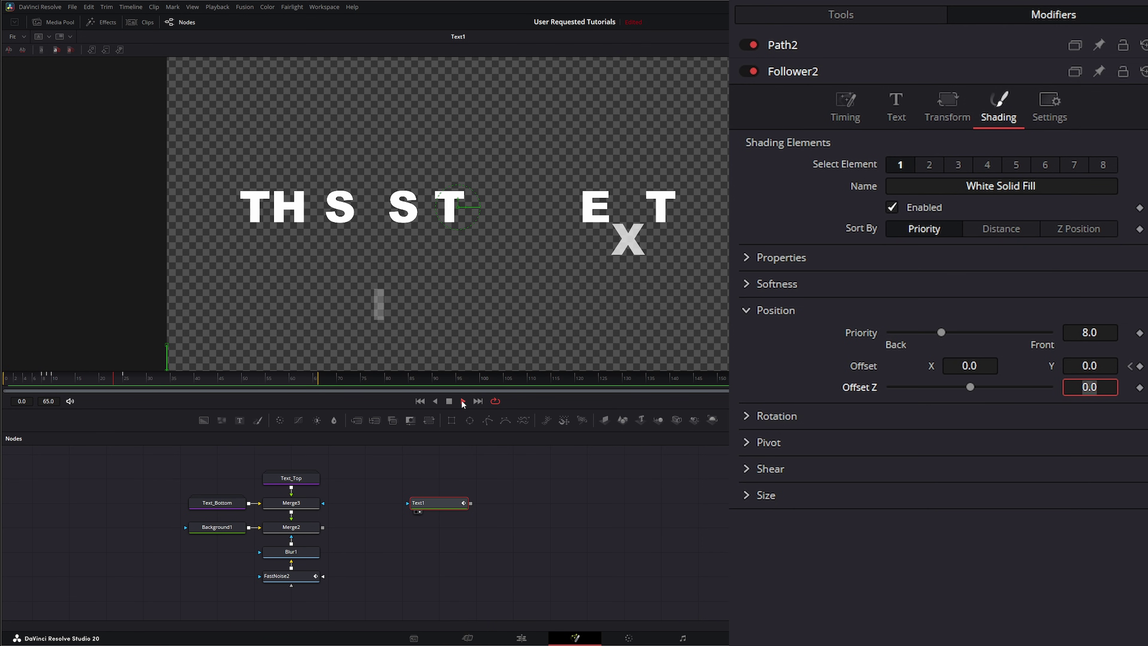
pyautogui.click(449, 401)
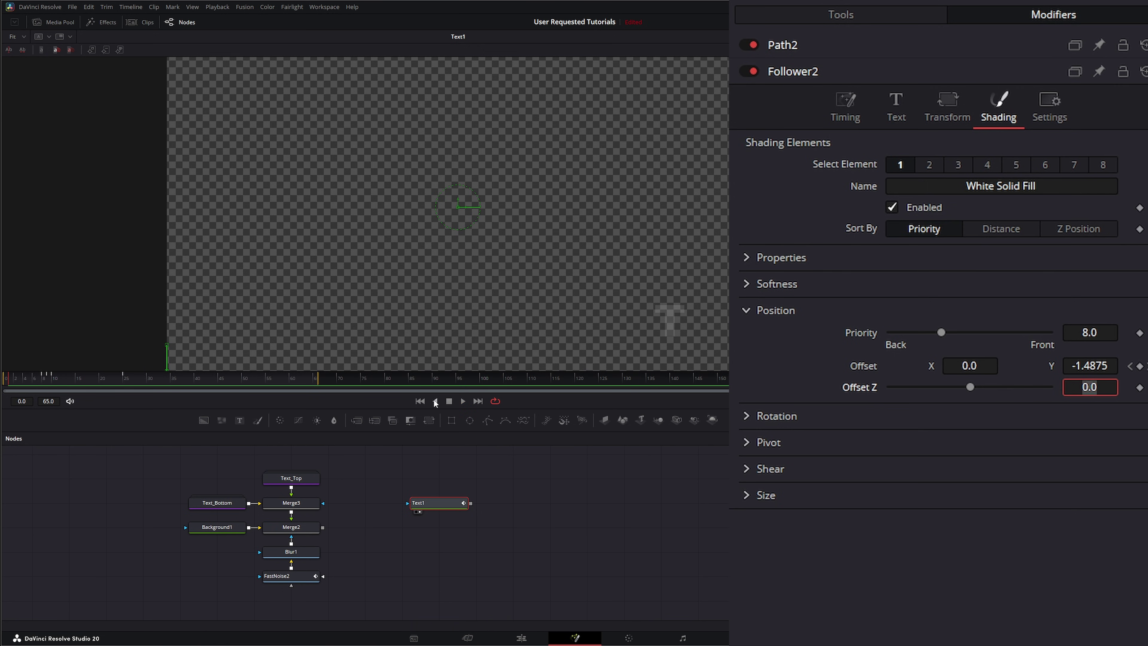
pyautogui.click(419, 401)
# Open the Spline editor for the Text1 node and show only the Follower offset's Displacement curve
pyautogui.click(447, 500)
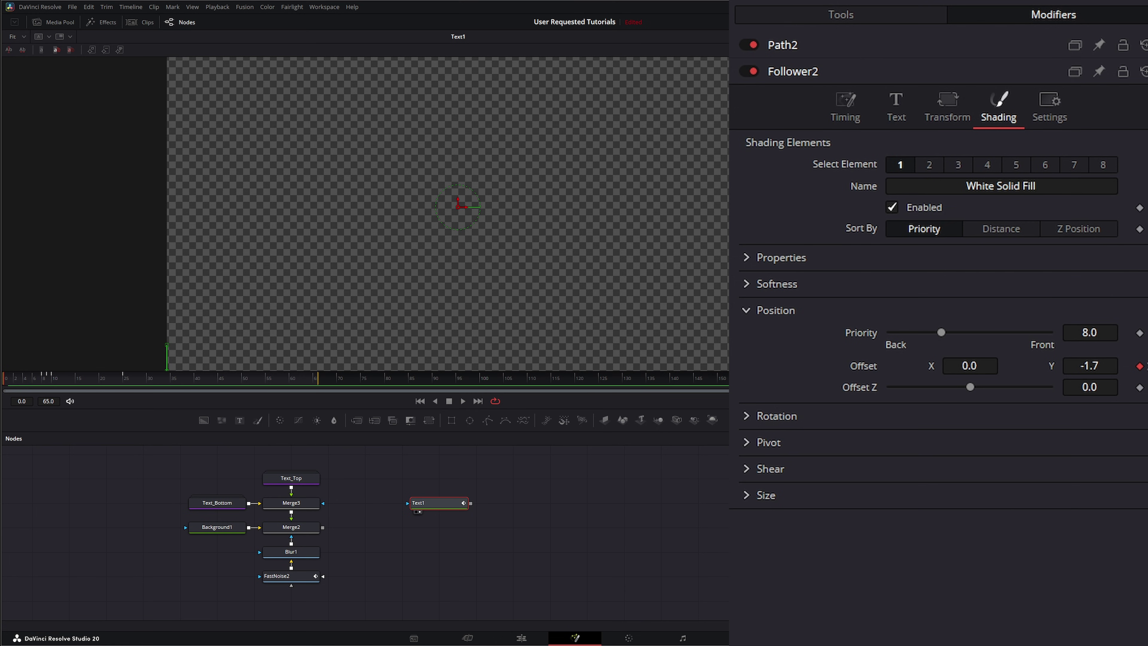
pyautogui.press('F8')
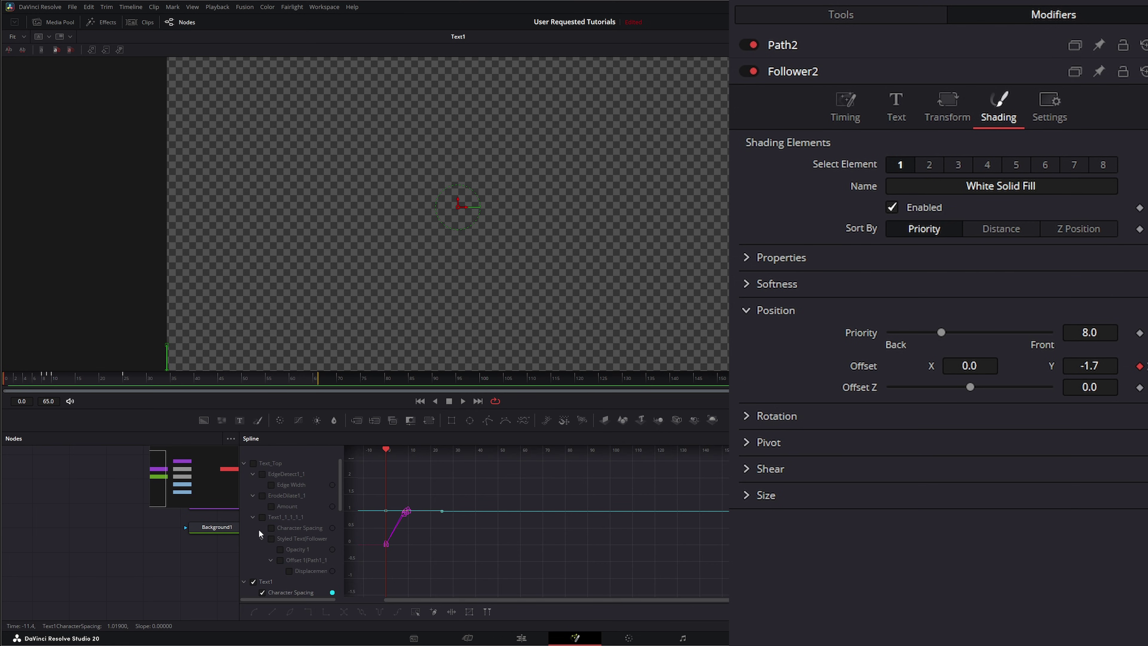
pyautogui.scroll(-3, 260, 530)
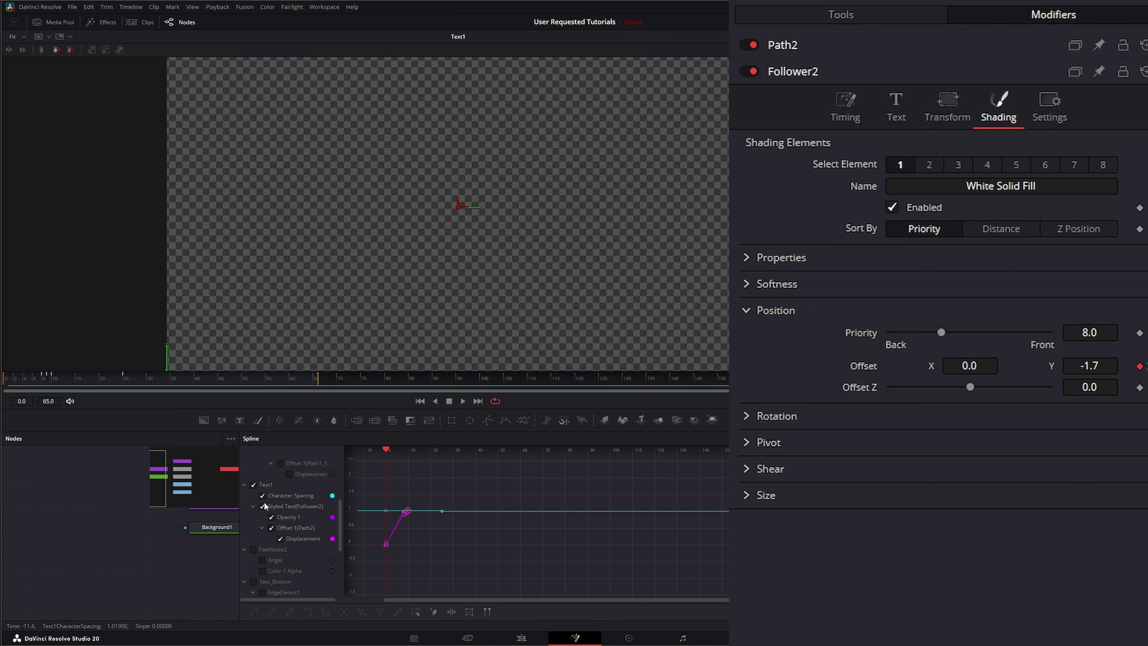
pyautogui.click(262, 494)
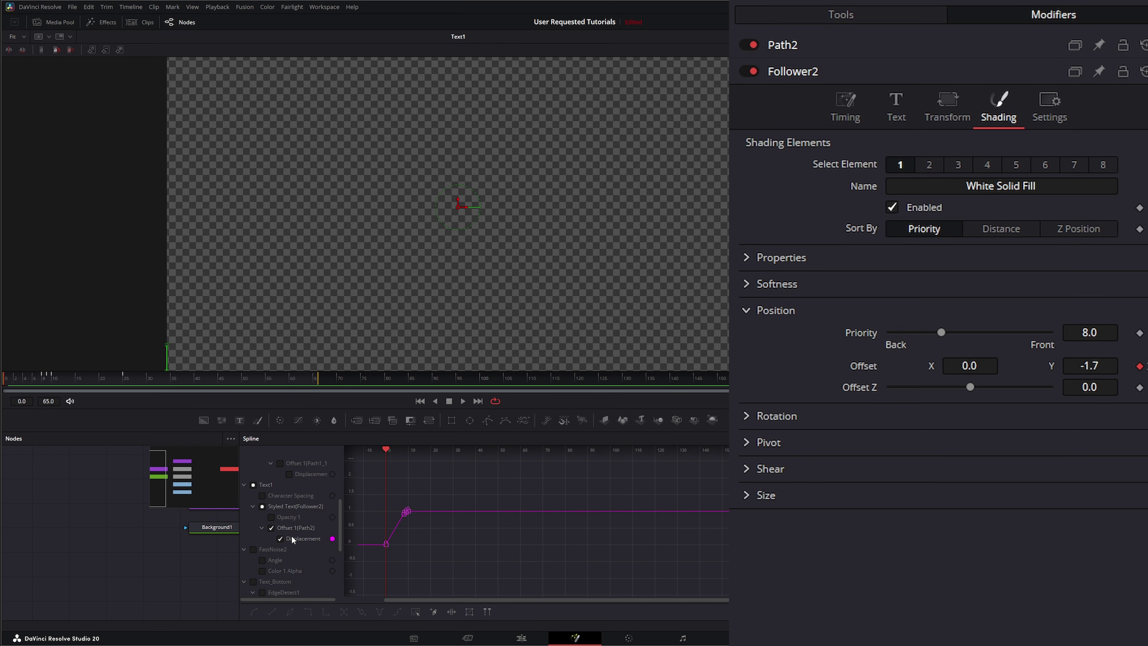
# Apply In-out Cubic easing to all keyframes of the Displacement curve and preview the playback
pyautogui.moveTo(425, 489); pyautogui.dragTo(376, 561)
pyautogui.rightClick(395, 530)
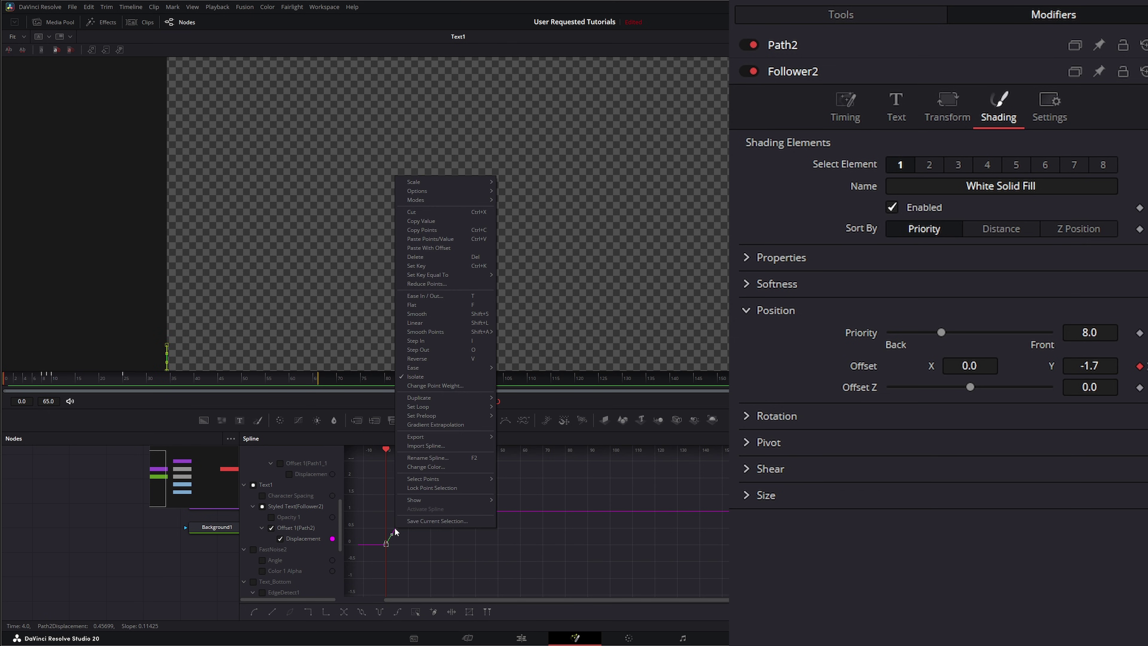
pyautogui.moveTo(426, 364)
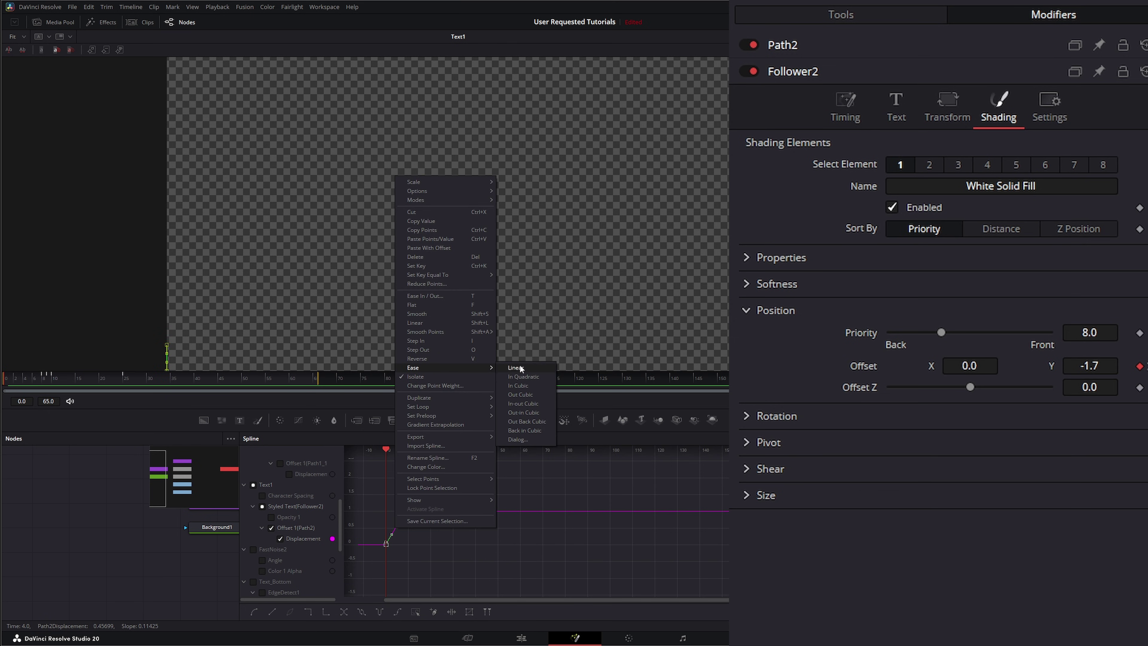
pyautogui.click(526, 403)
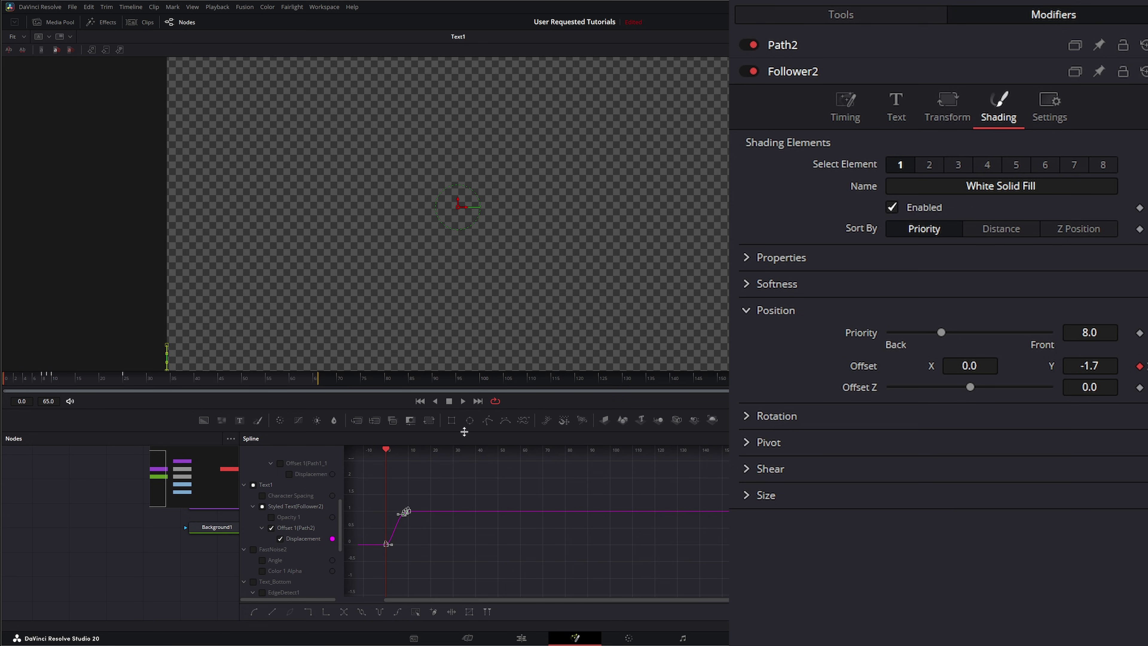
pyautogui.click(462, 400)
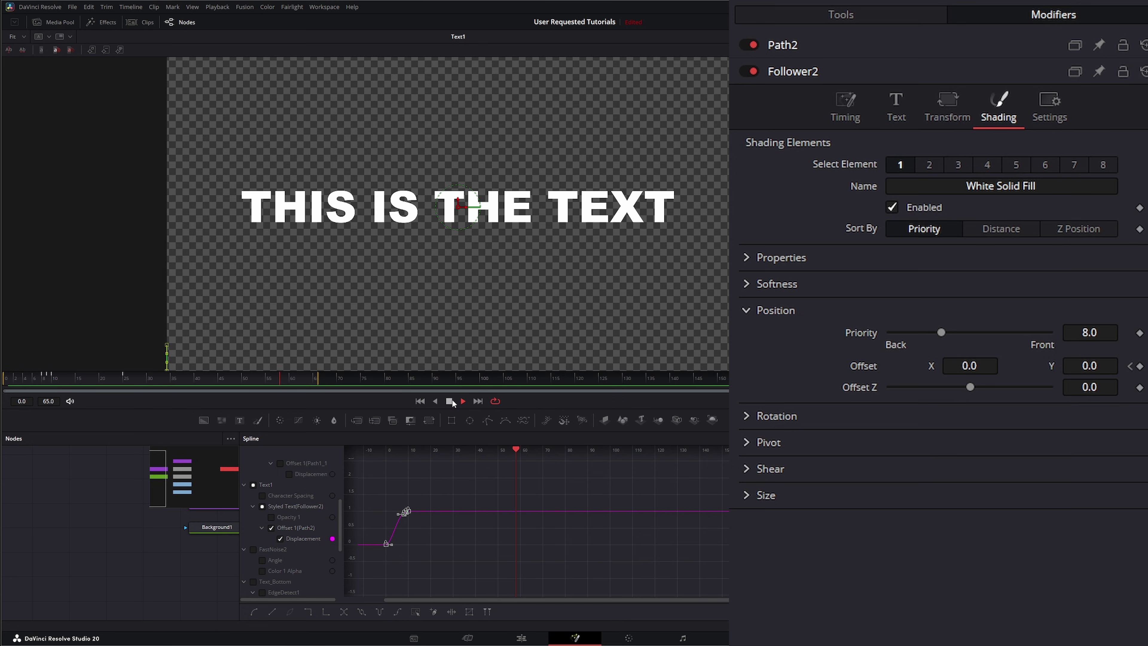
# Close the Spline editor and preview the eased letter animation
pyautogui.click(450, 400)
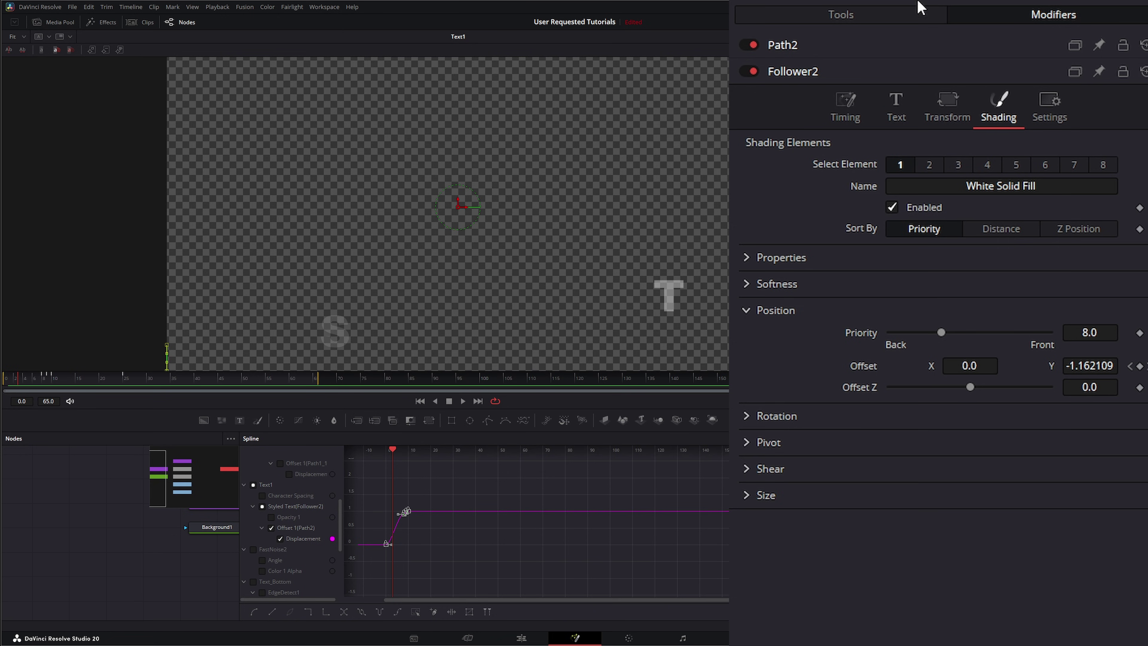
pyautogui.hotkey('shift', 'F8')
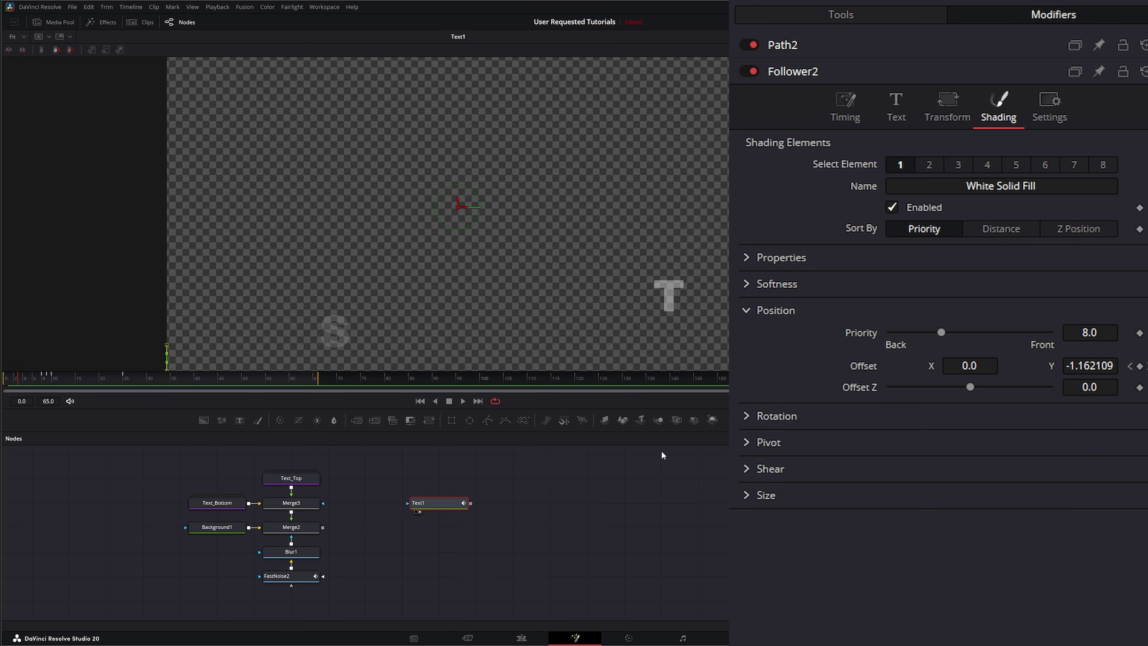
pyautogui.click(464, 401)
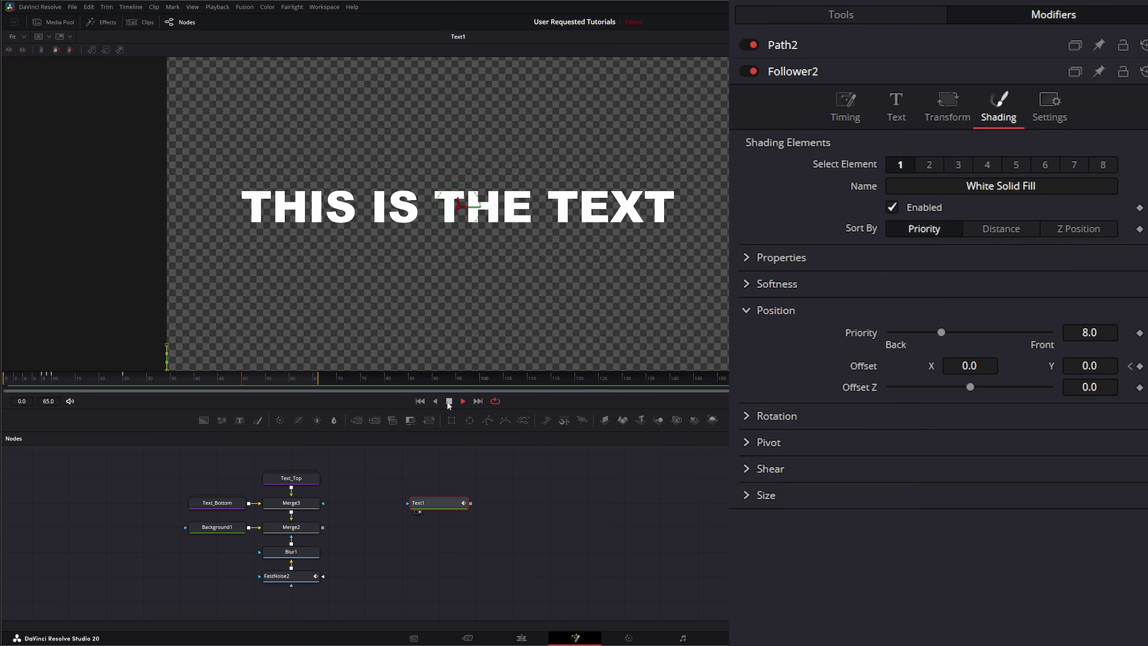
pyautogui.click(449, 402)
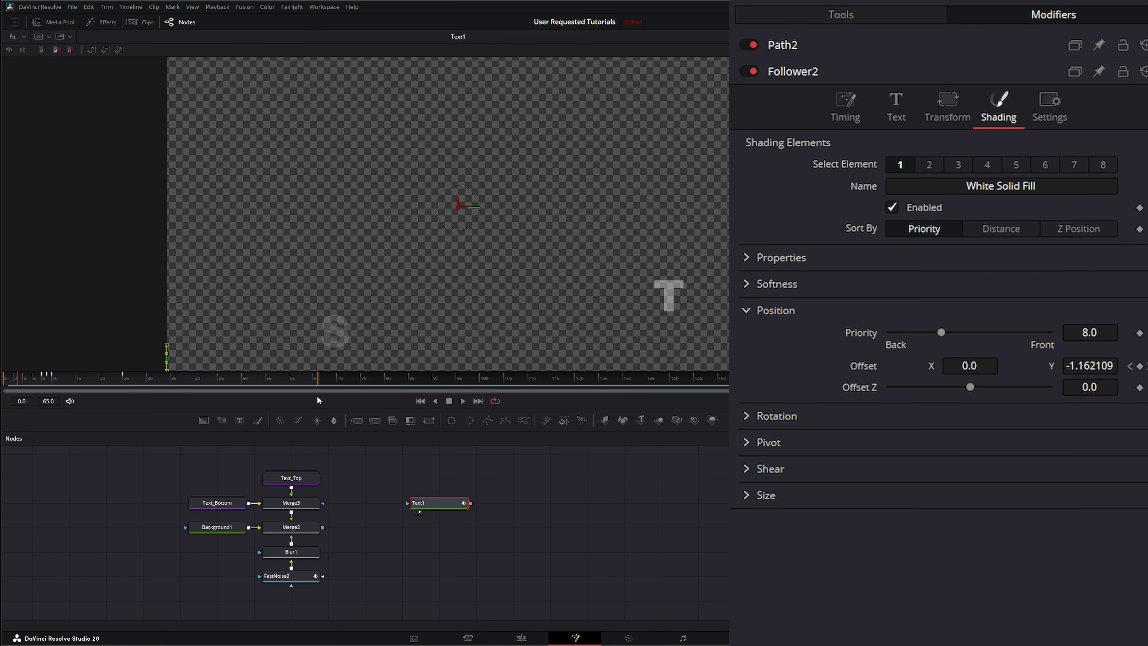
# Add an Erode / Dilate node after Text1 and show it in the viewer
pyautogui.click(195, 382)
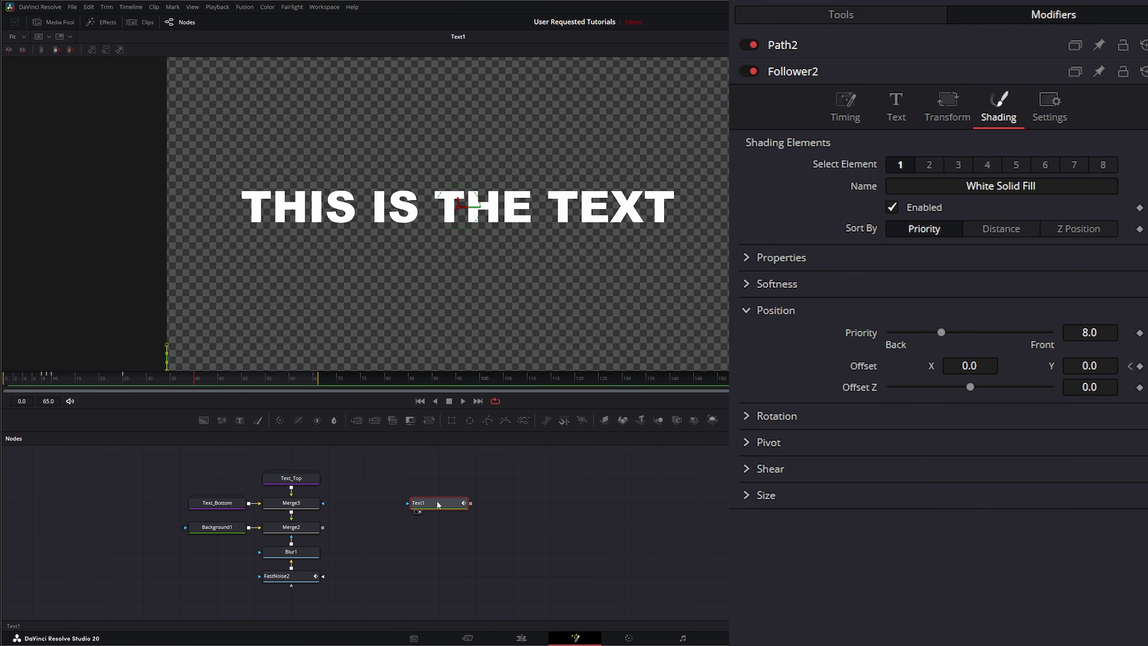
pyautogui.hotkey('shift', 'space')
pyautogui.write('fas')
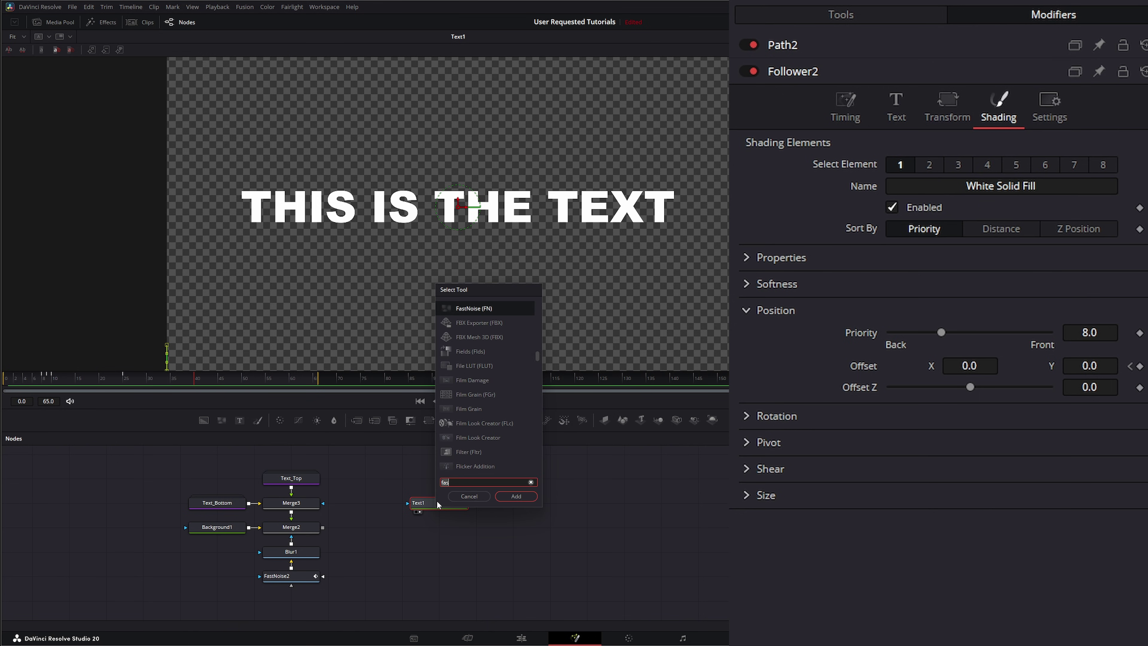
pyautogui.press('BackSpace')
pyautogui.press('BackSpace')
pyautogui.press('BackSpace')
pyautogui.write('er')
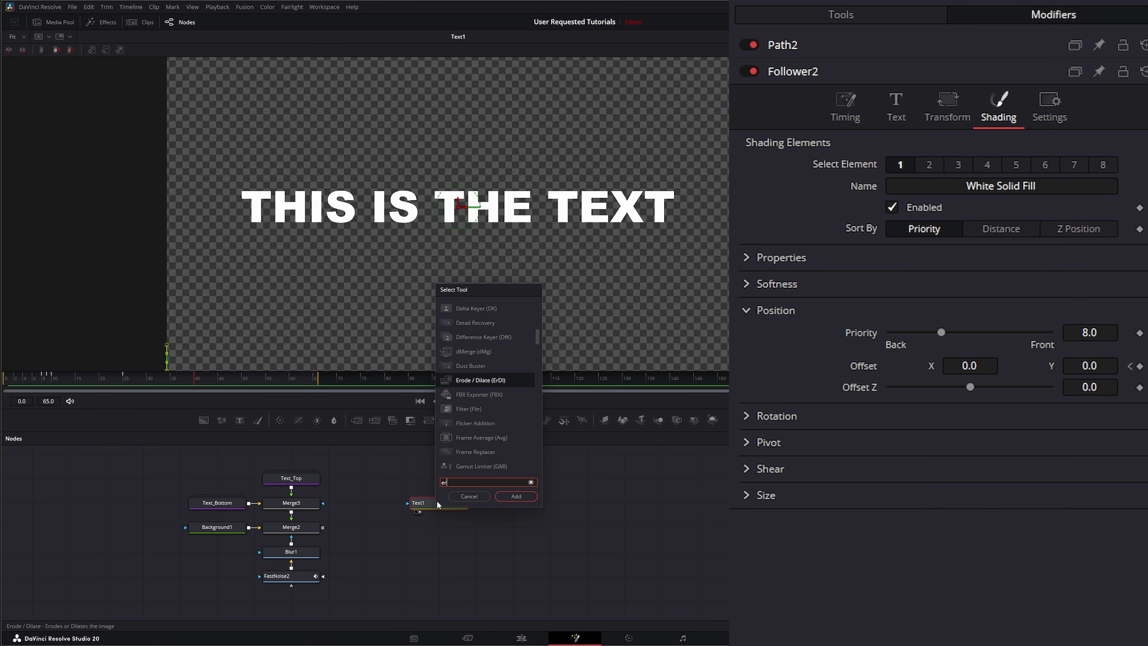
pyautogui.press('Return')
pyautogui.press('1')
# Set the ErodeDilate2 Amount to -0.006 and keyframe it on frame 0
pyautogui.click(298, 385)
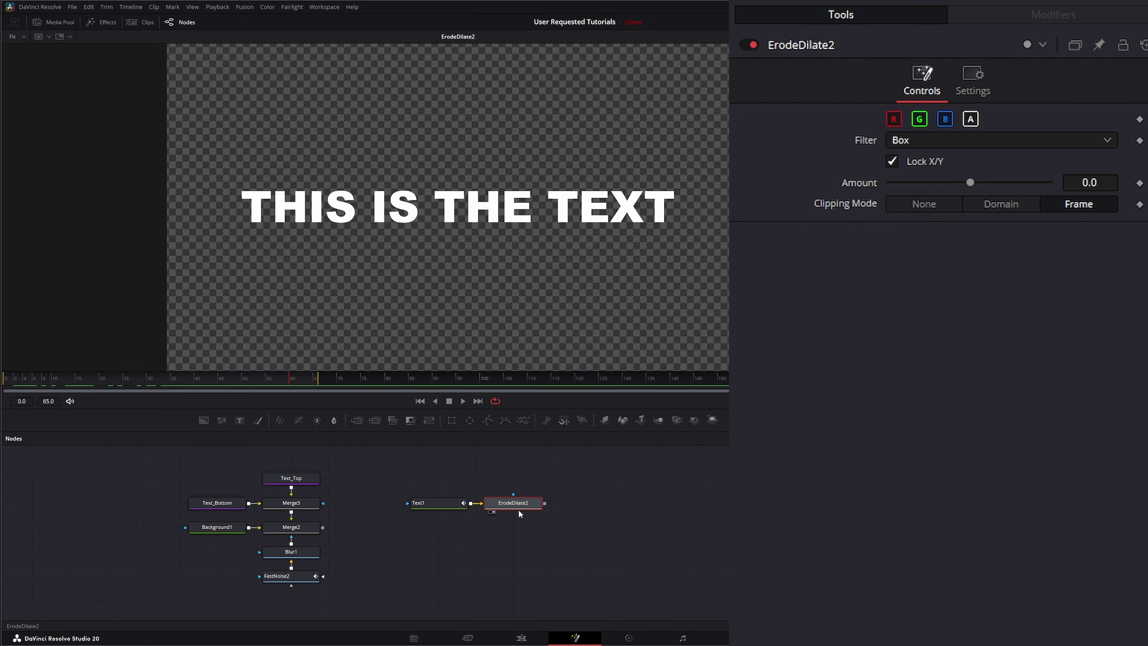
pyautogui.moveTo(1108, 182); pyautogui.dragTo(1028, 182)
pyautogui.click(1105, 182)
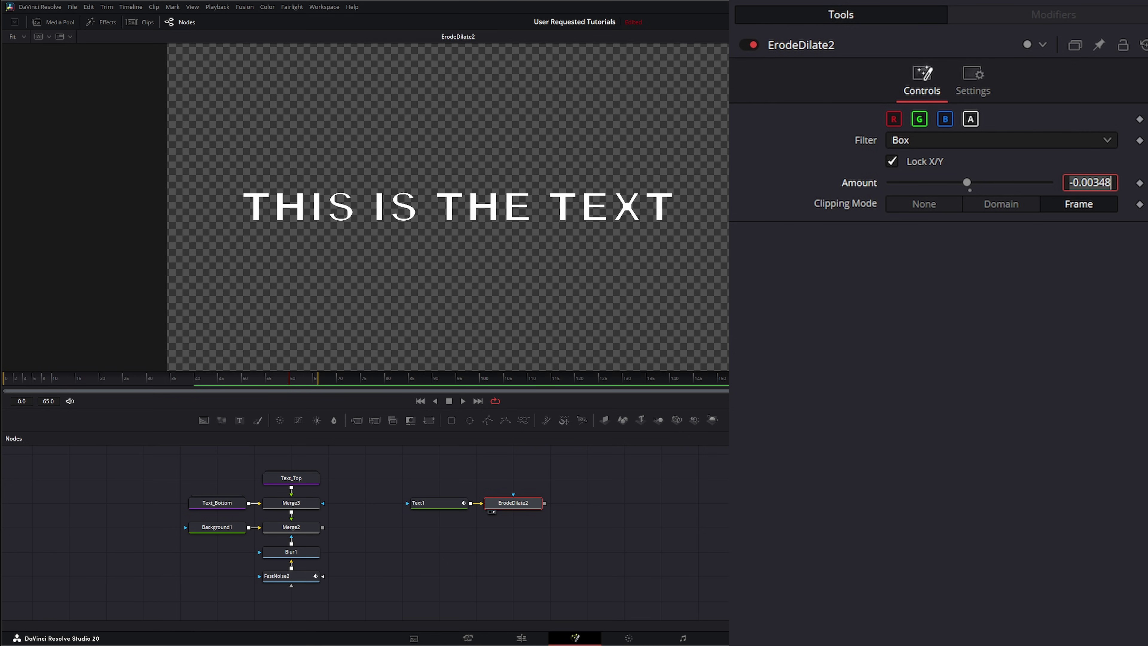
pyautogui.write('-')
pyautogui.write('0.006')
pyautogui.press('Return')
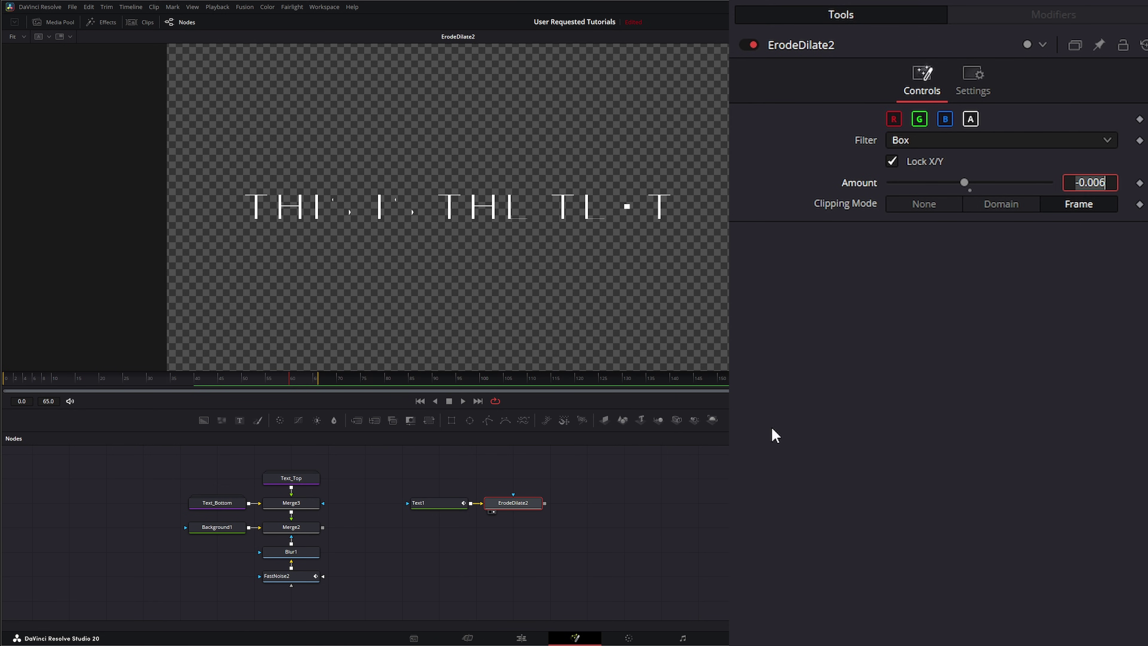
pyautogui.click(1139, 183)
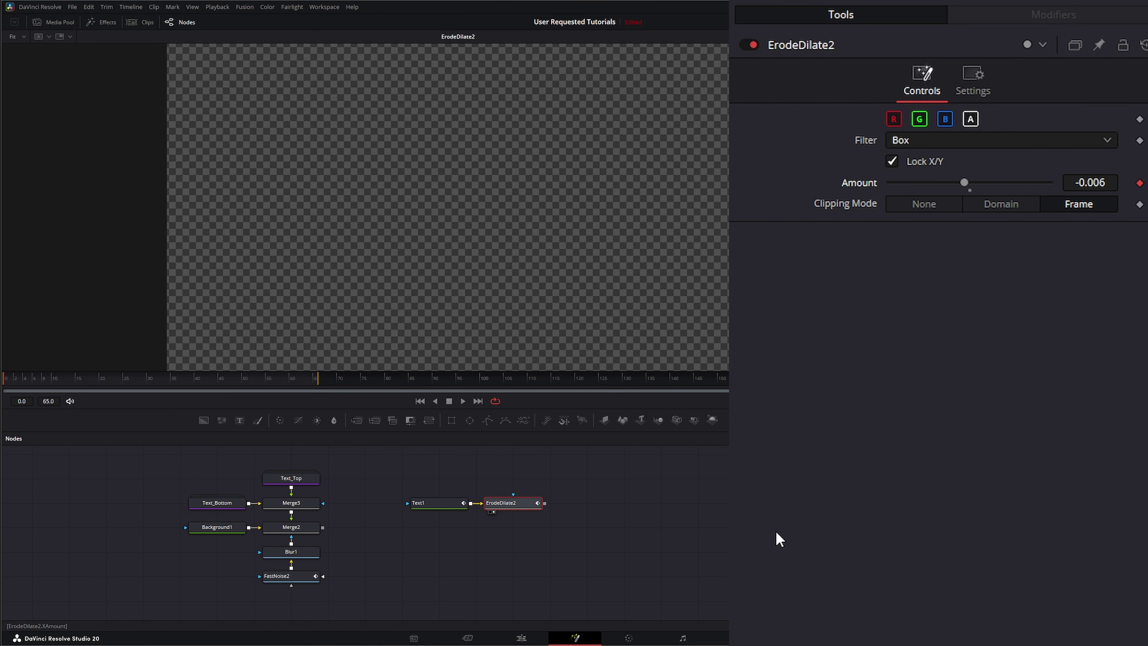
# Keyframe the ErodeDilate2 Amount at 0.0 on frame 39 and preview the letters thickening
pyautogui.moveTo(90, 379); pyautogui.dragTo(192, 384)
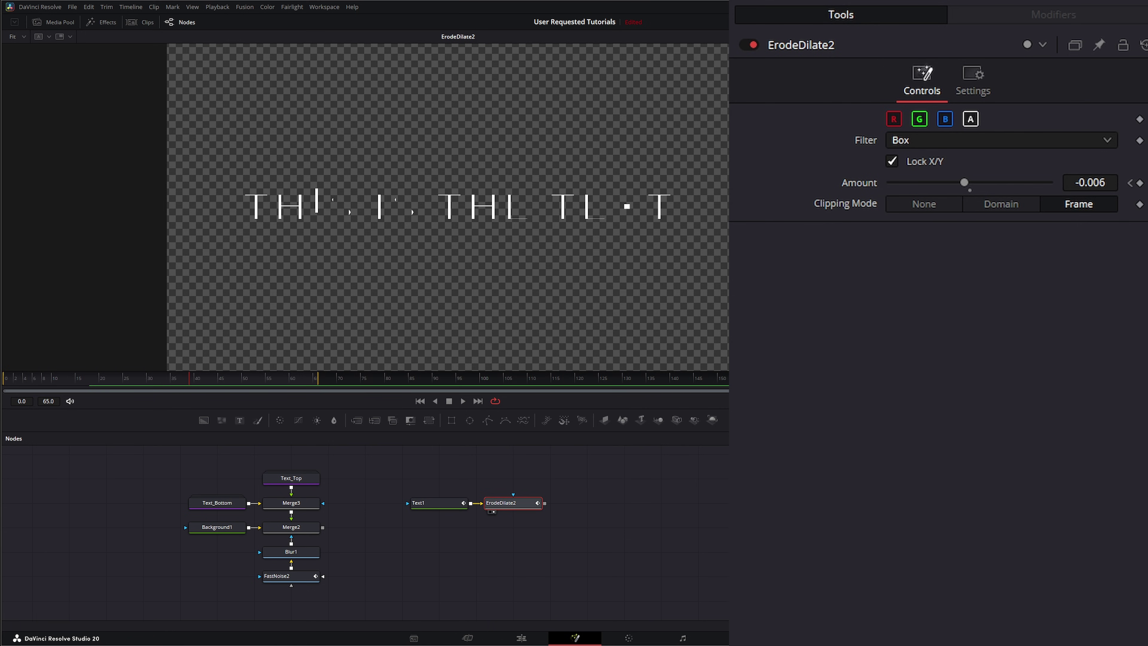
pyautogui.click(1139, 183)
pyautogui.press('BackSpace')
pyautogui.press('BackSpace')
pyautogui.press('BackSpace')
pyautogui.press('BackSpace')
pyautogui.press('BackSpace')
pyautogui.press('BackSpace')
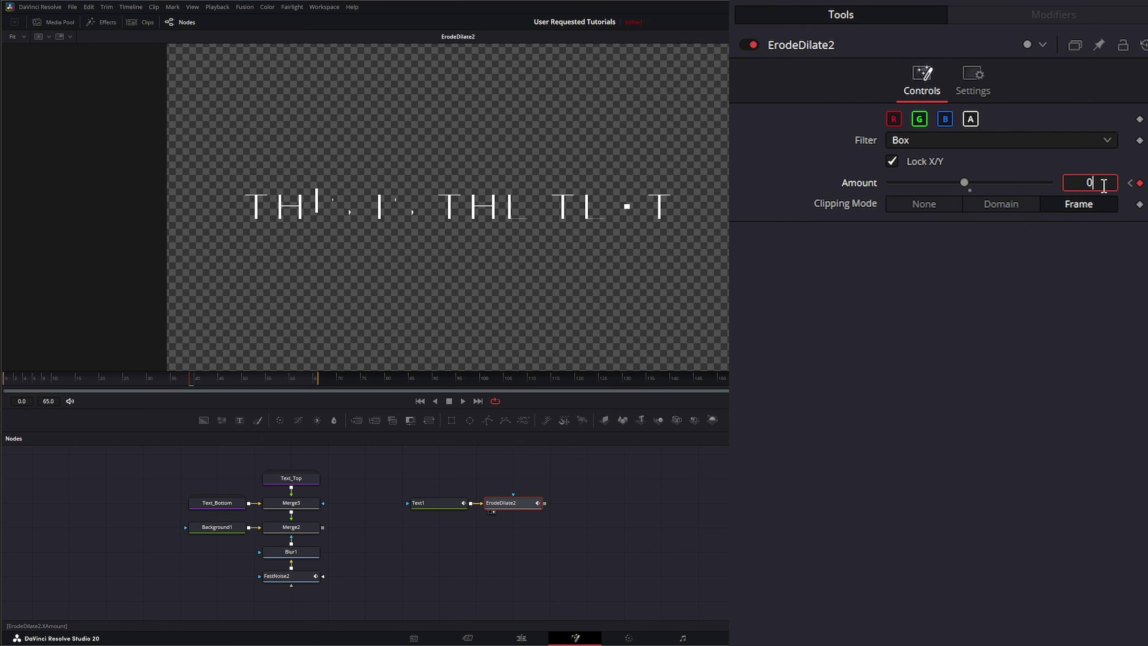
pyautogui.write('0')
pyautogui.press('Return')
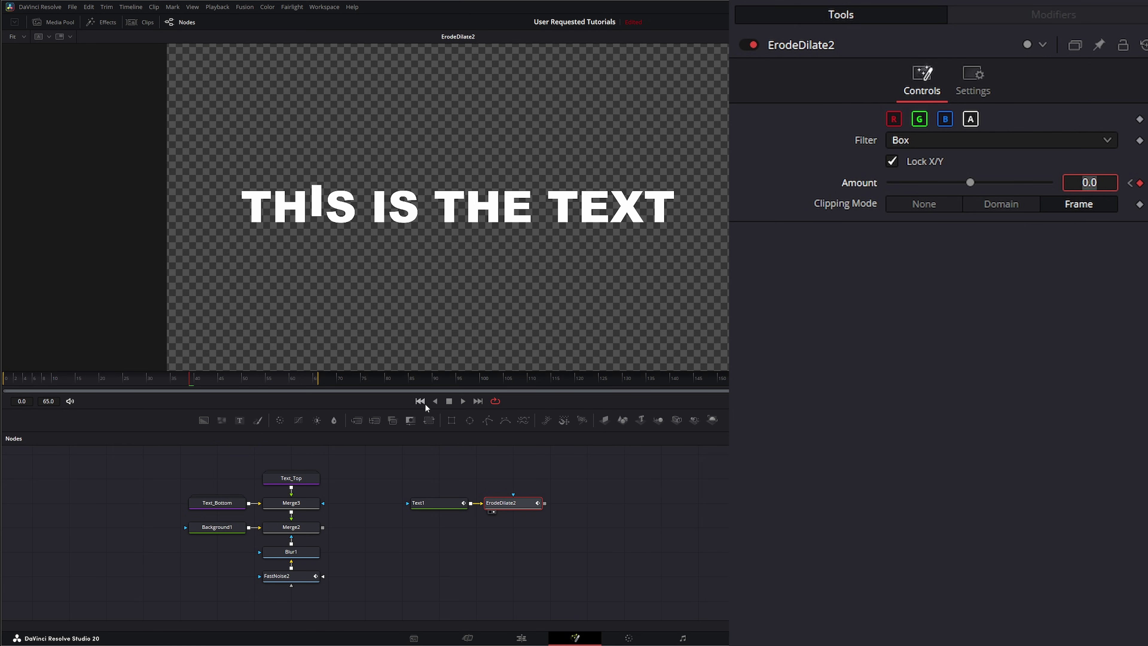
pyautogui.hotkey('ctrl', 'z')
pyautogui.click(463, 400)
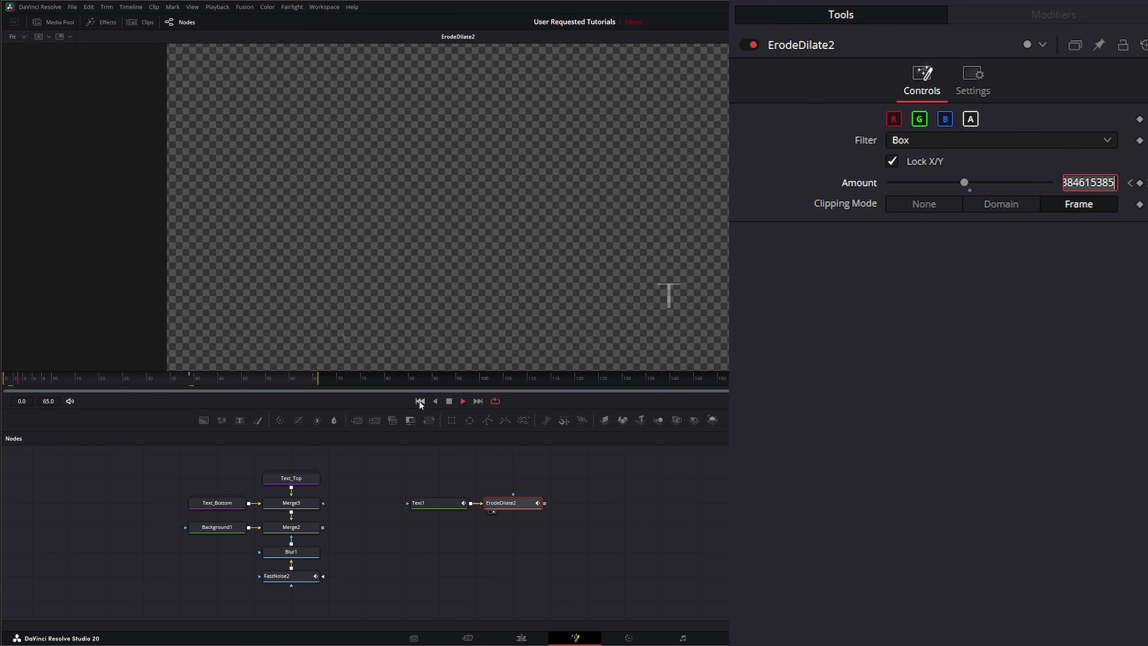
pyautogui.click(450, 401)
# Move ErodeDilate2 away from Text1 to make room and add an unconnected FastNoise node above their connection
pyautogui.moveTo(519, 503); pyautogui.dragTo(557, 503)
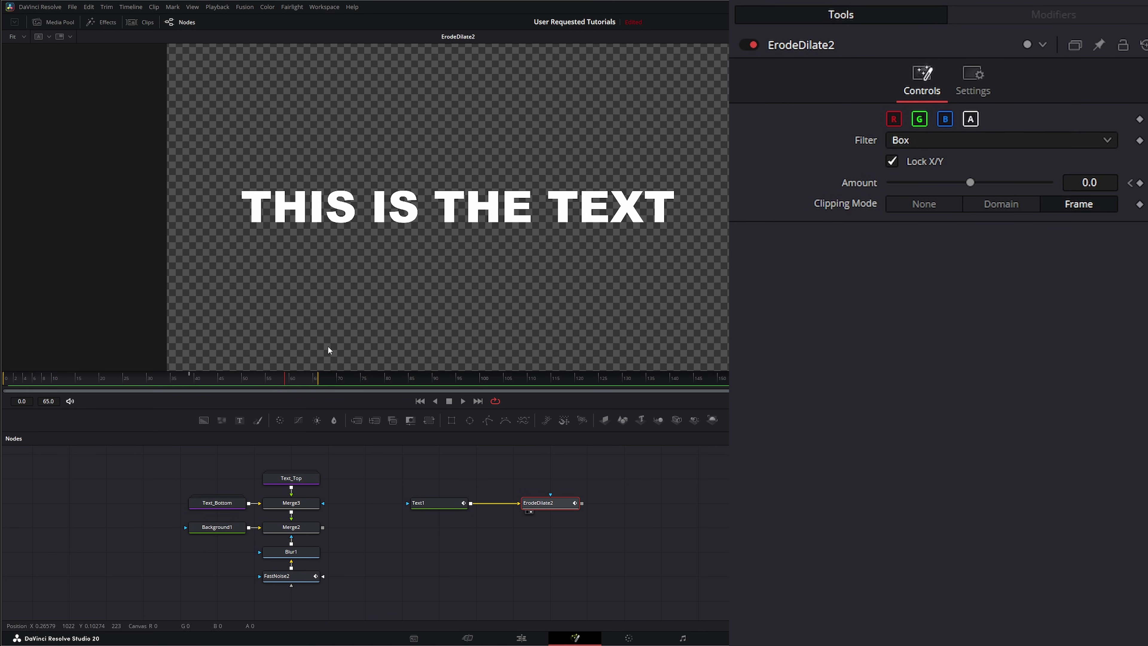
pyautogui.click(189, 378)
pyautogui.click(440, 502)
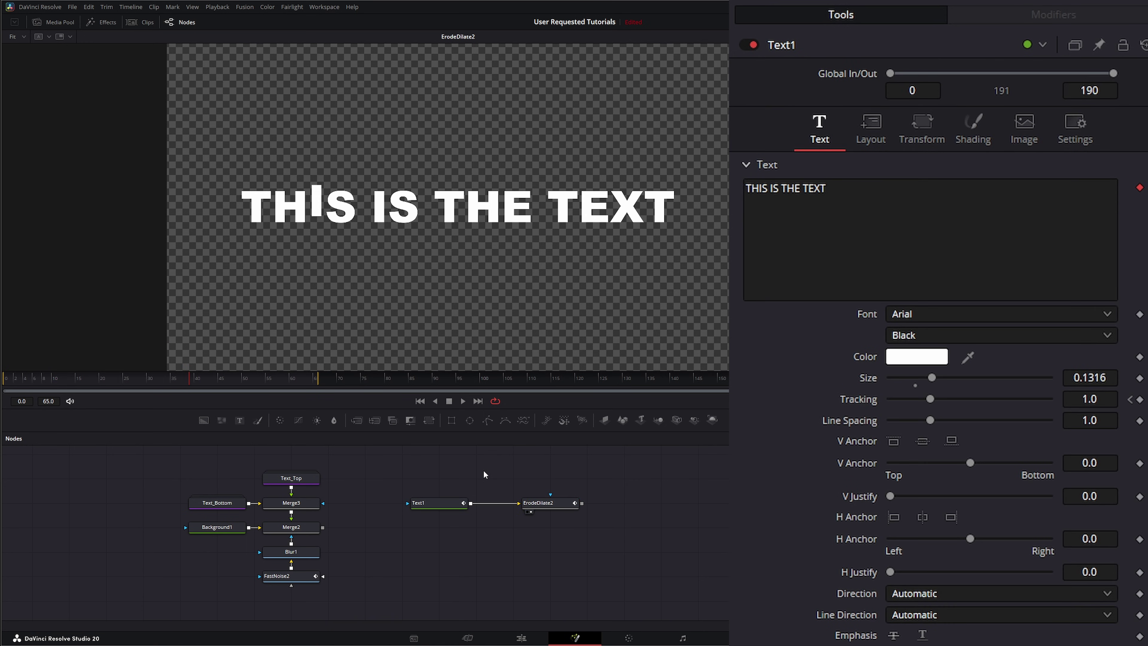
pyautogui.hotkey('shift', 'space')
pyautogui.write('f')
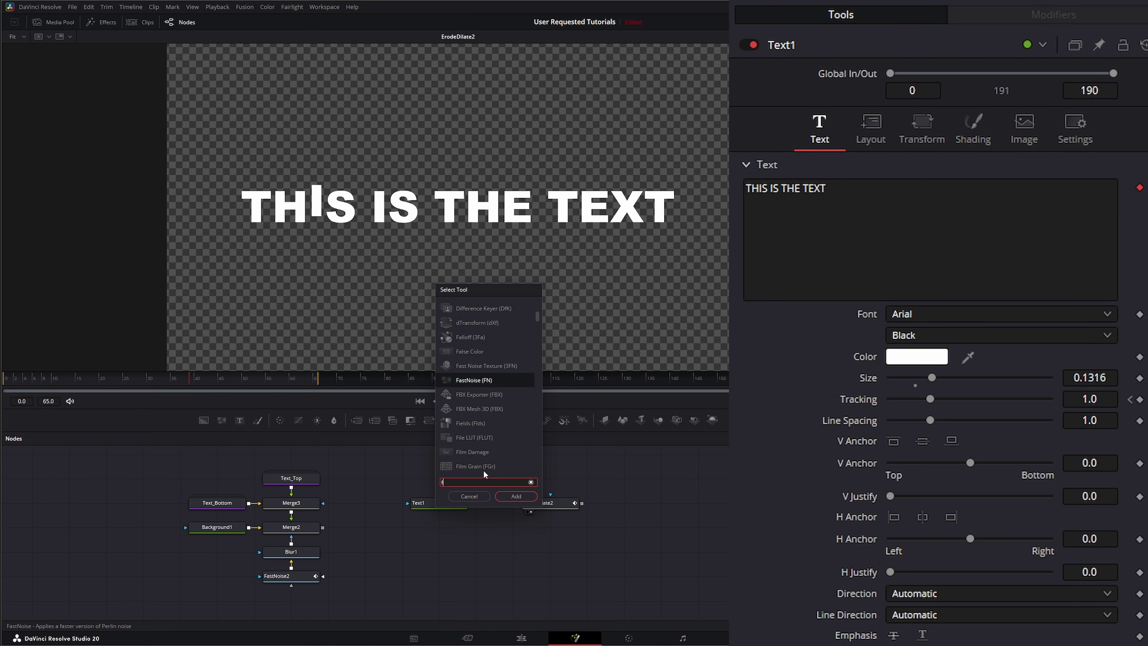
pyautogui.write('ast')
pyautogui.press('Return')
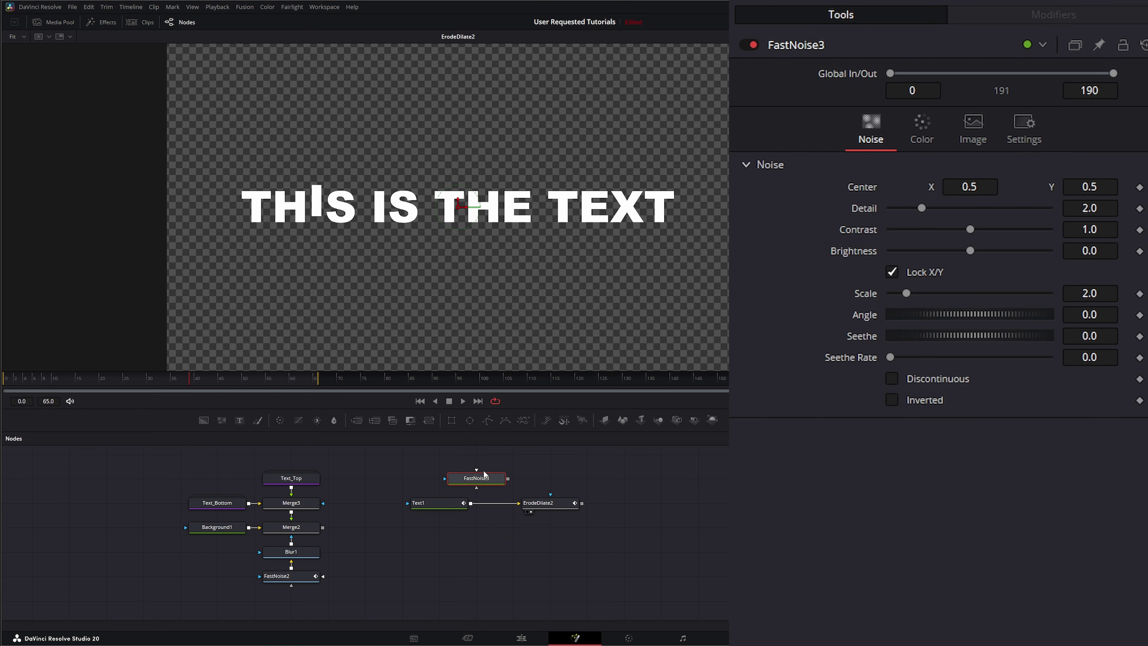
# Use Text1 as the mask of FastNoise3, connect the noise to the effect mask of ErodeDilate2, and view FastNoise3
pyautogui.moveTo(483, 471); pyautogui.dragTo(557, 446)
pyautogui.moveTo(471, 503); pyautogui.dragTo(552, 495)
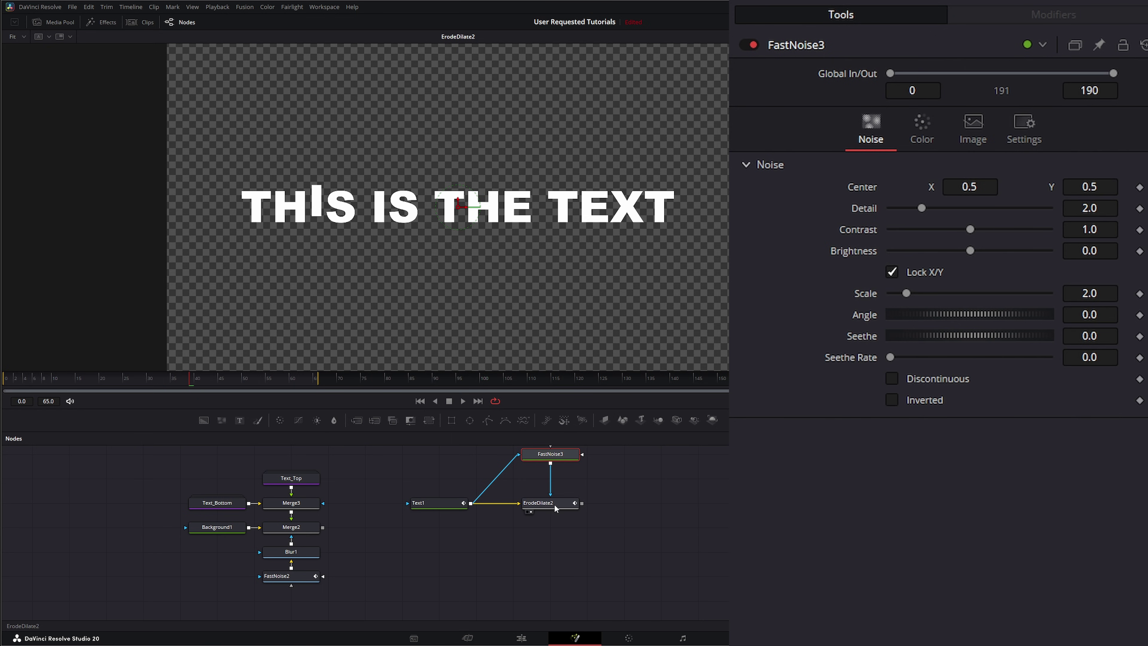
pyautogui.press('1')
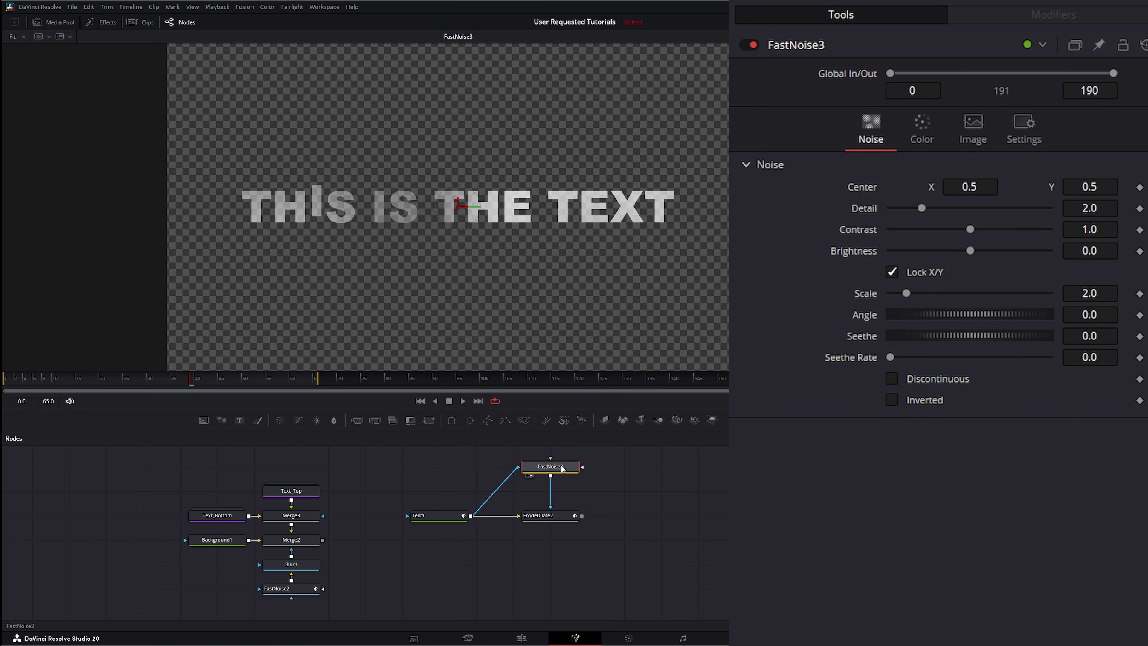
# Set the FastNoise3 Detail to 2.7, Contrast to about 4.53 and Brightness to 1.0
pyautogui.click(1113, 208)
pyautogui.write('2.7')
pyautogui.press('Tab')
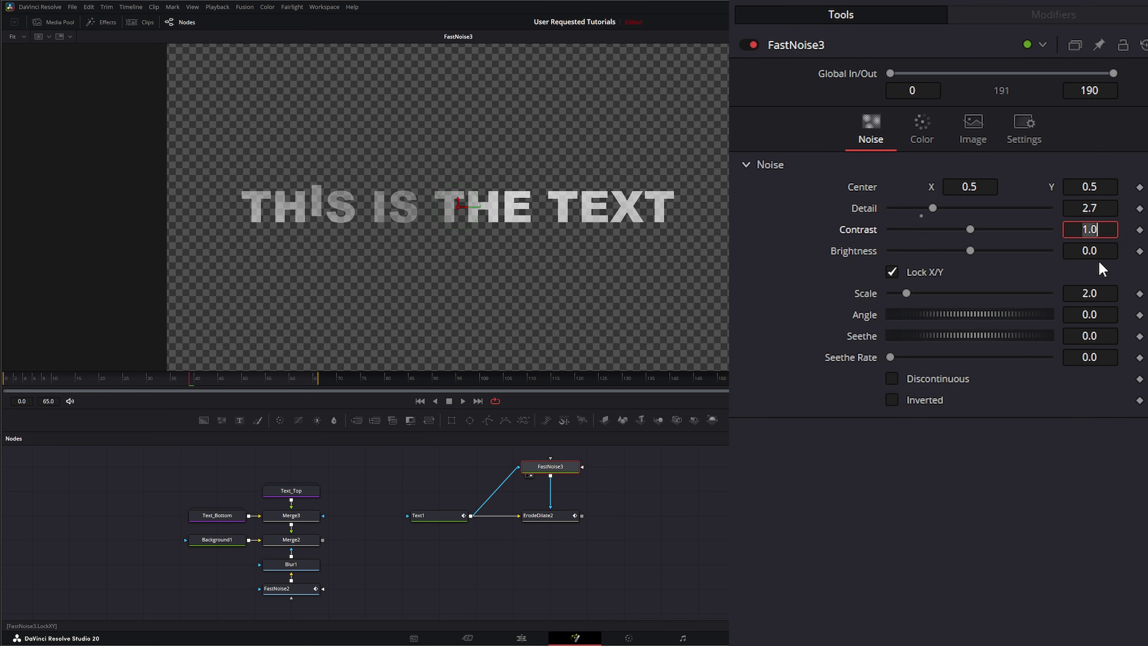
pyautogui.moveTo(972, 228); pyautogui.dragTo(1041, 231)
pyautogui.moveTo(969, 250); pyautogui.dragTo(1077, 254)
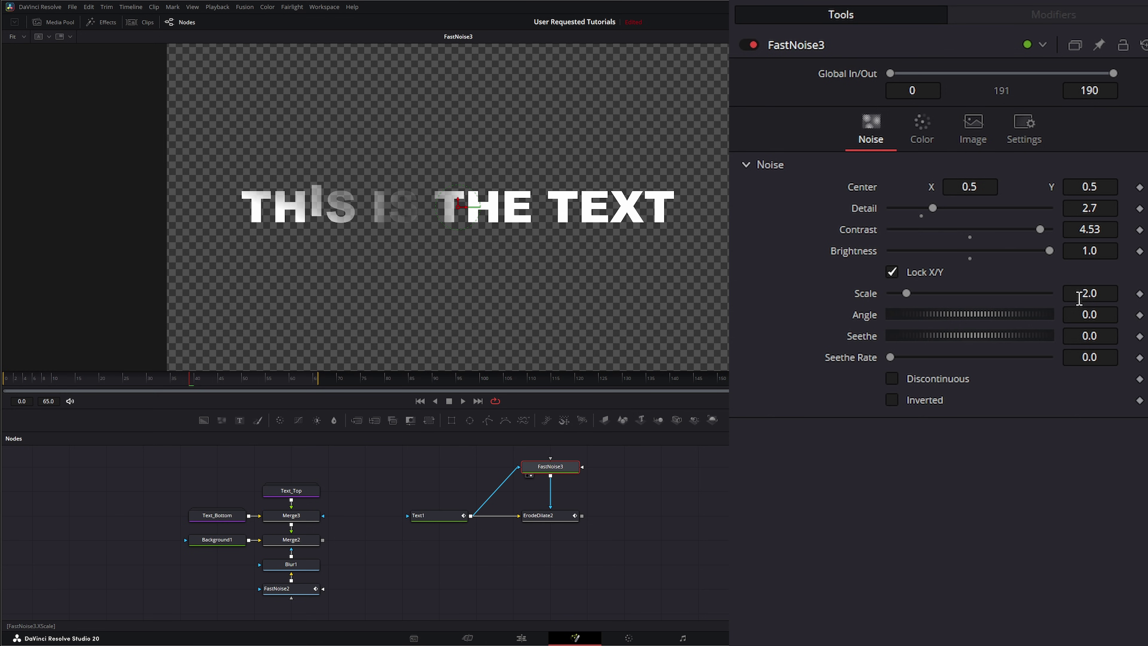
# Set the FastNoise3 Scale to 18, Seethe to about 0.101 and Seethe Rate to 0.15, and preview the motion
pyautogui.click(1100, 294)
pyautogui.write('18')
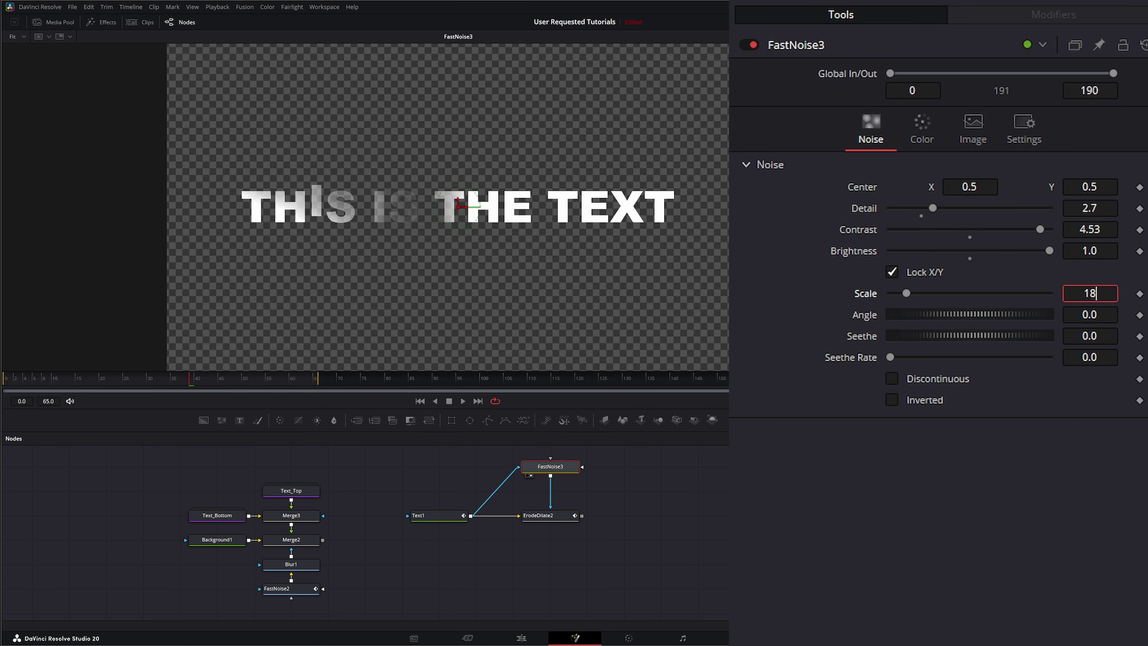
pyautogui.press('Tab')
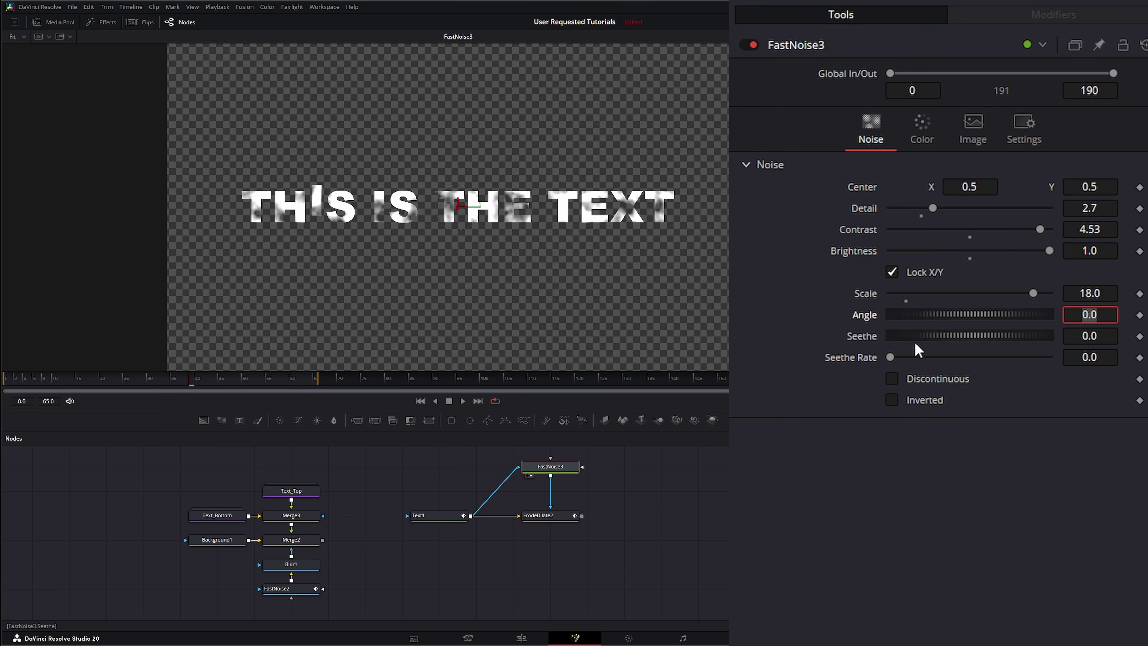
pyautogui.moveTo(922, 336); pyautogui.dragTo(944, 338)
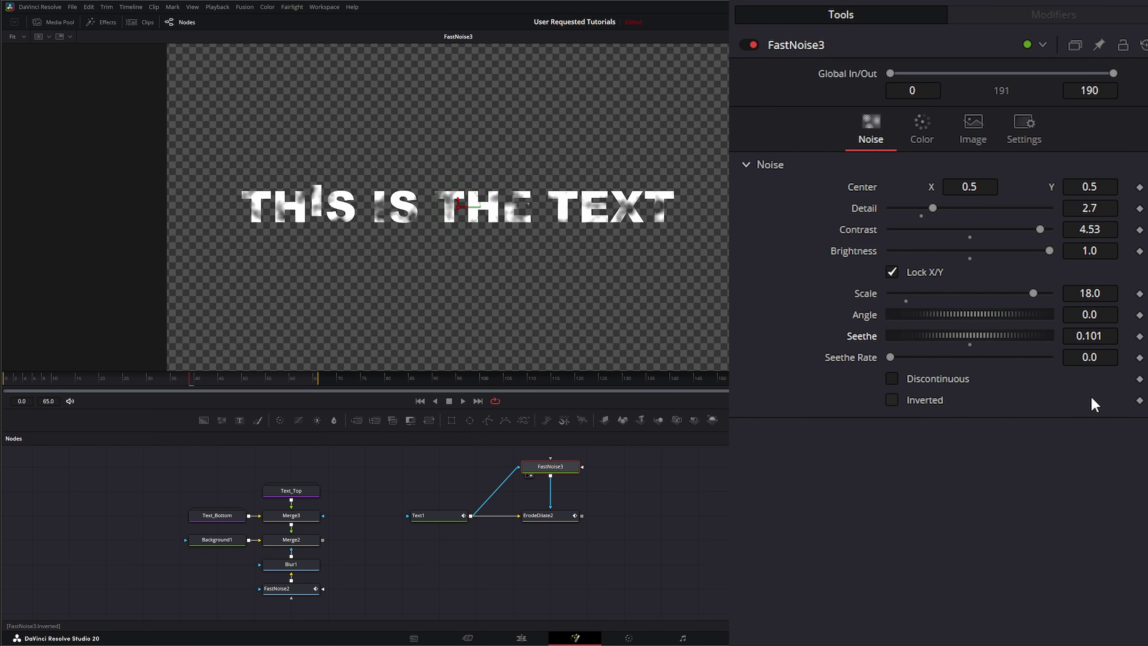
pyautogui.click(1109, 358)
pyautogui.write('0.15')
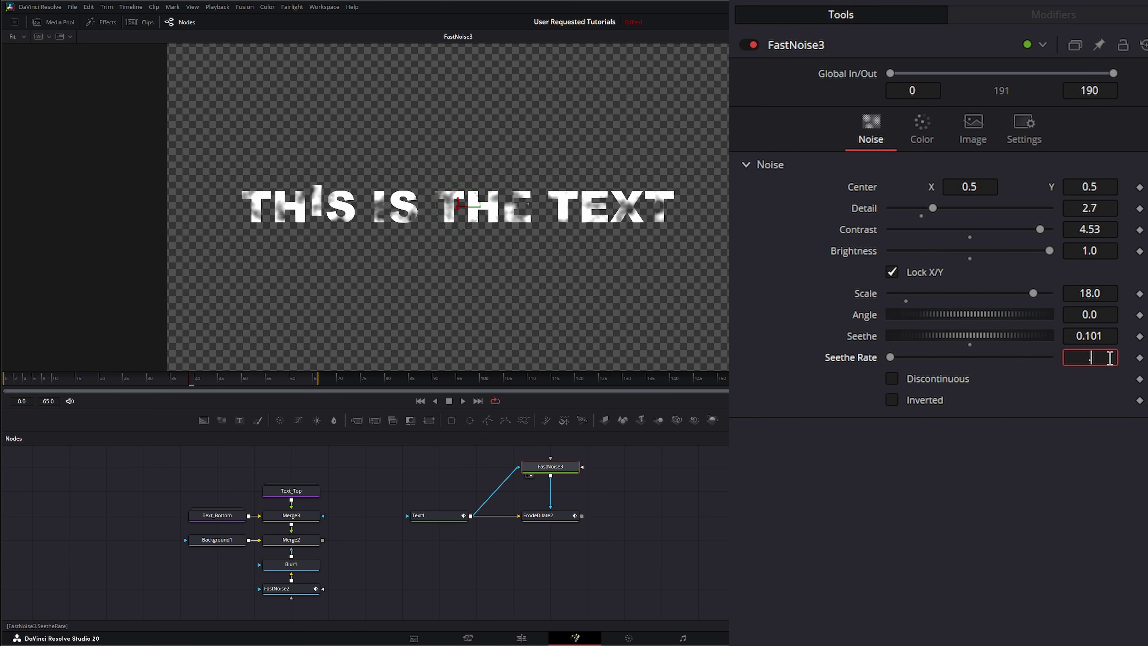
pyautogui.press('Tab')
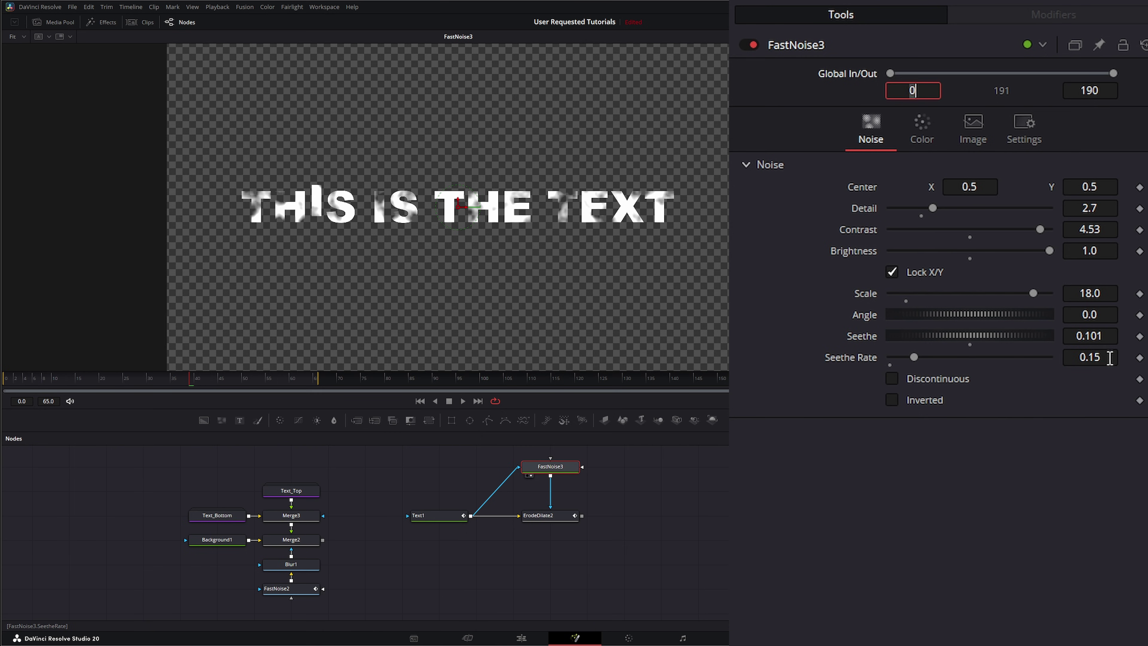
pyautogui.click(463, 400)
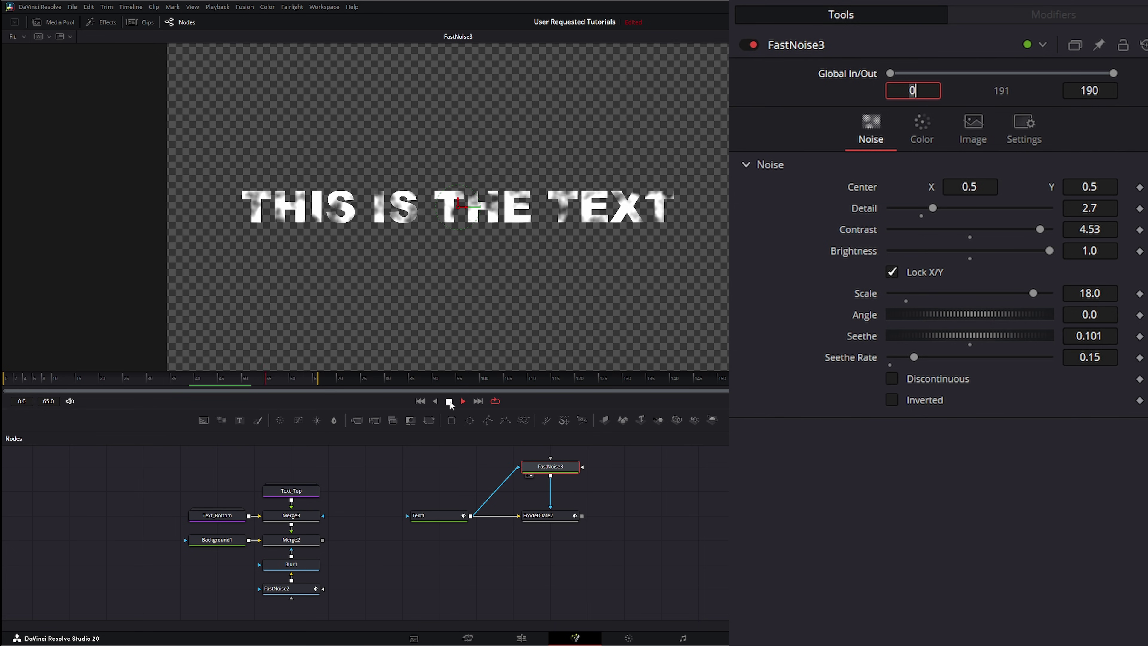
pyautogui.click(461, 398)
# Enable Discontinuous on FastNoise3 and preview the noise inside the letters from the start
pyautogui.click(894, 380)
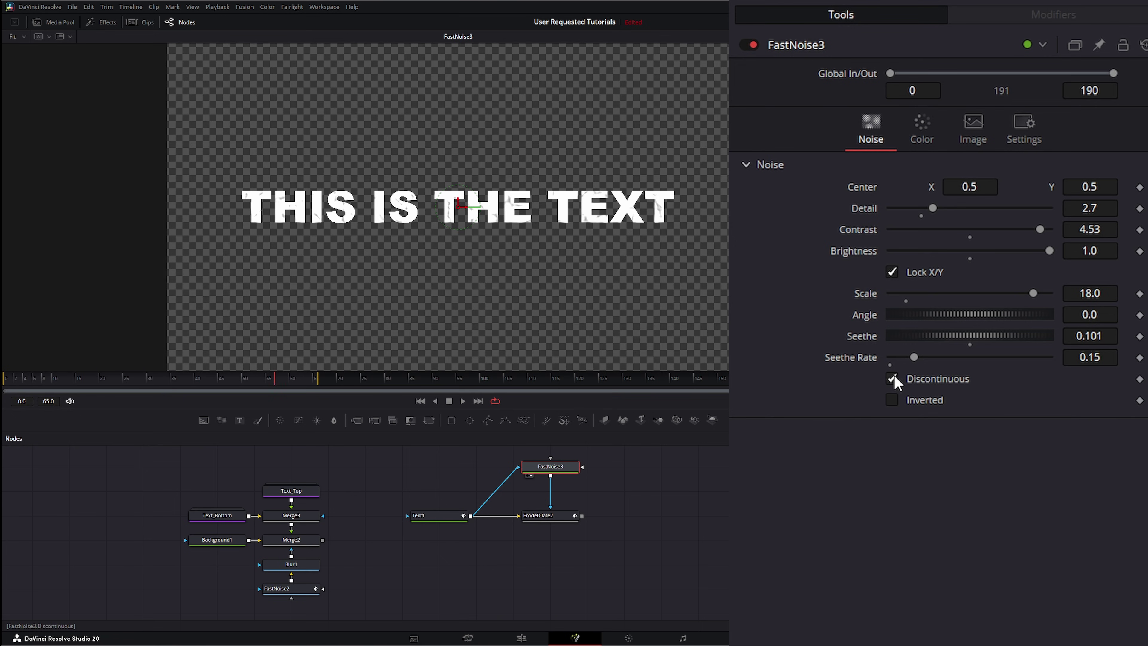
pyautogui.click(419, 401)
pyautogui.click(461, 401)
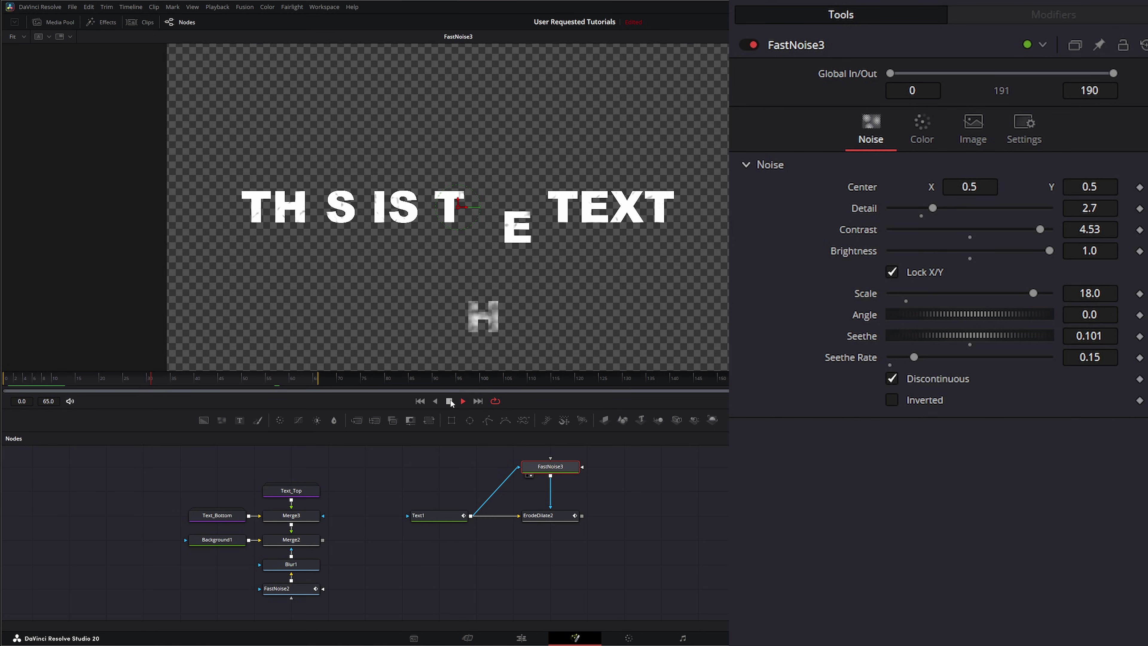
pyautogui.click(450, 401)
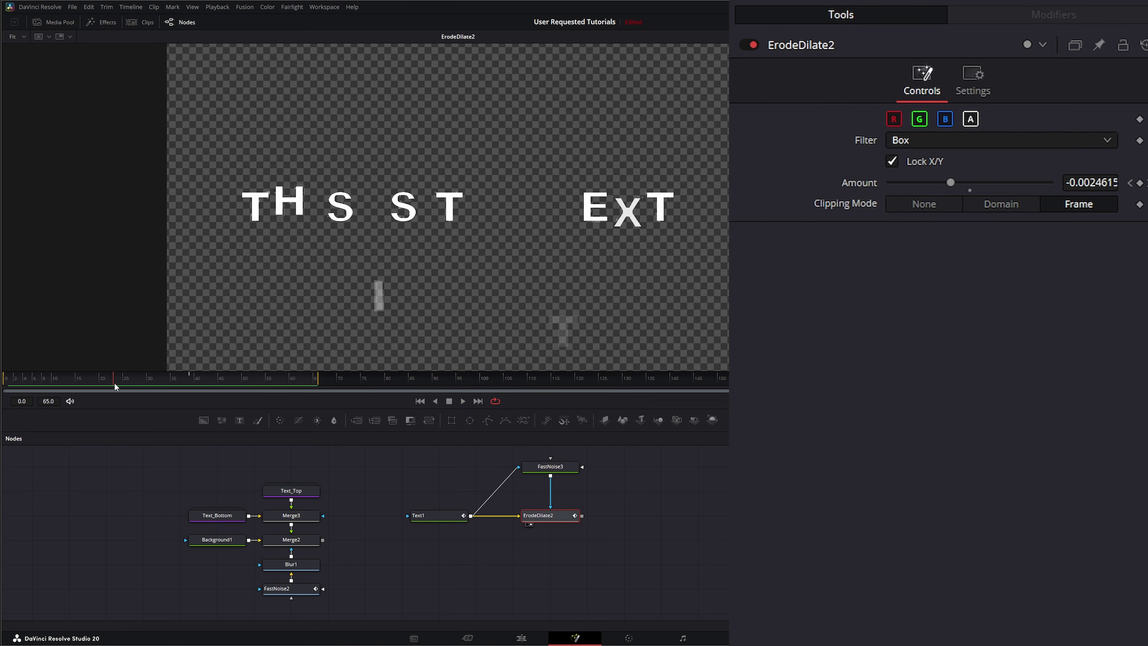
# Add an Alpha Multiply node after ErodeDilate2 and view its output at a frame where the letters are still fading in
pyautogui.moveTo(114, 382); pyautogui.dragTo(85, 383)
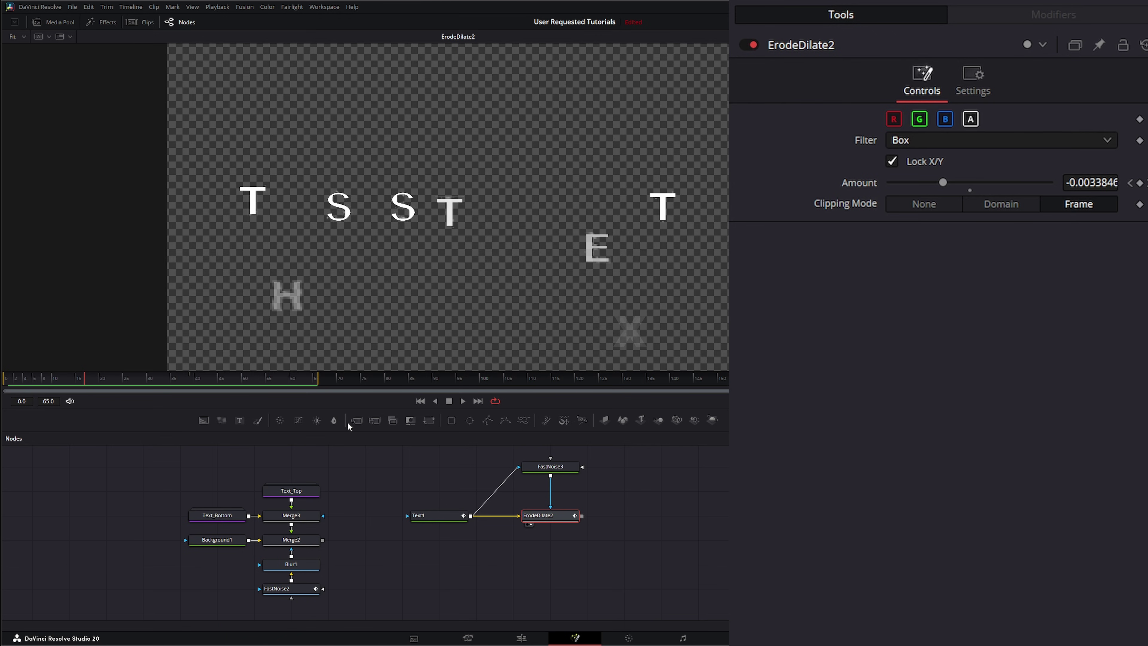
pyautogui.hotkey('shift', 'space')
pyautogui.write('fast')
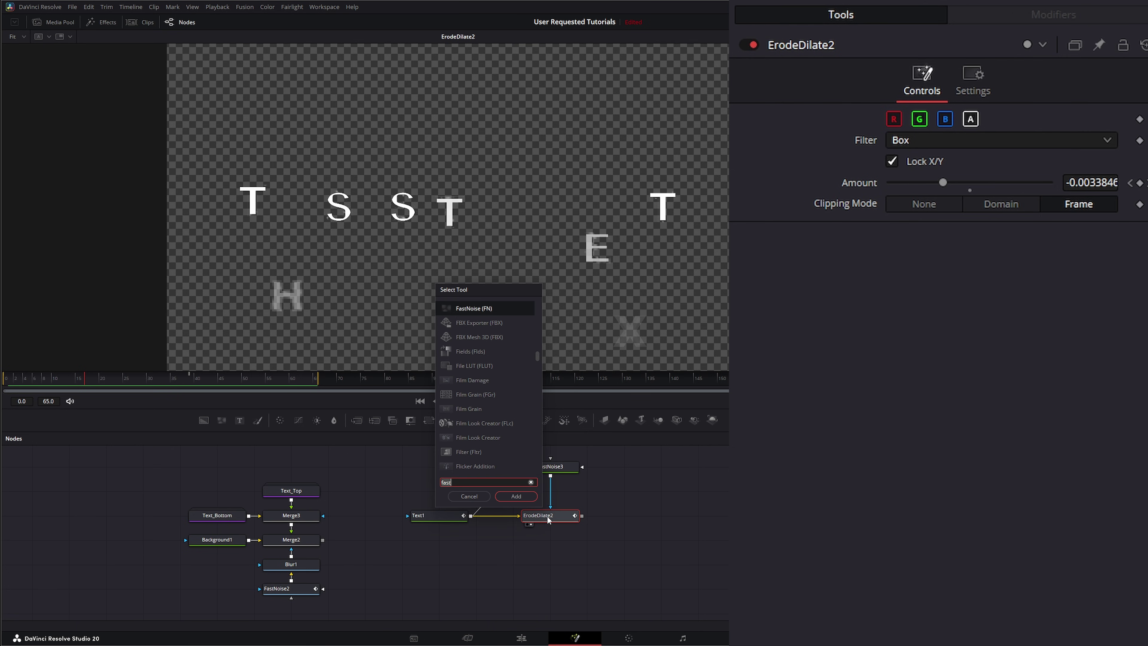
pyautogui.press('BackSpace')
pyautogui.press('BackSpace')
pyautogui.press('BackSpace')
pyautogui.press('BackSpace')
pyautogui.write('alp')
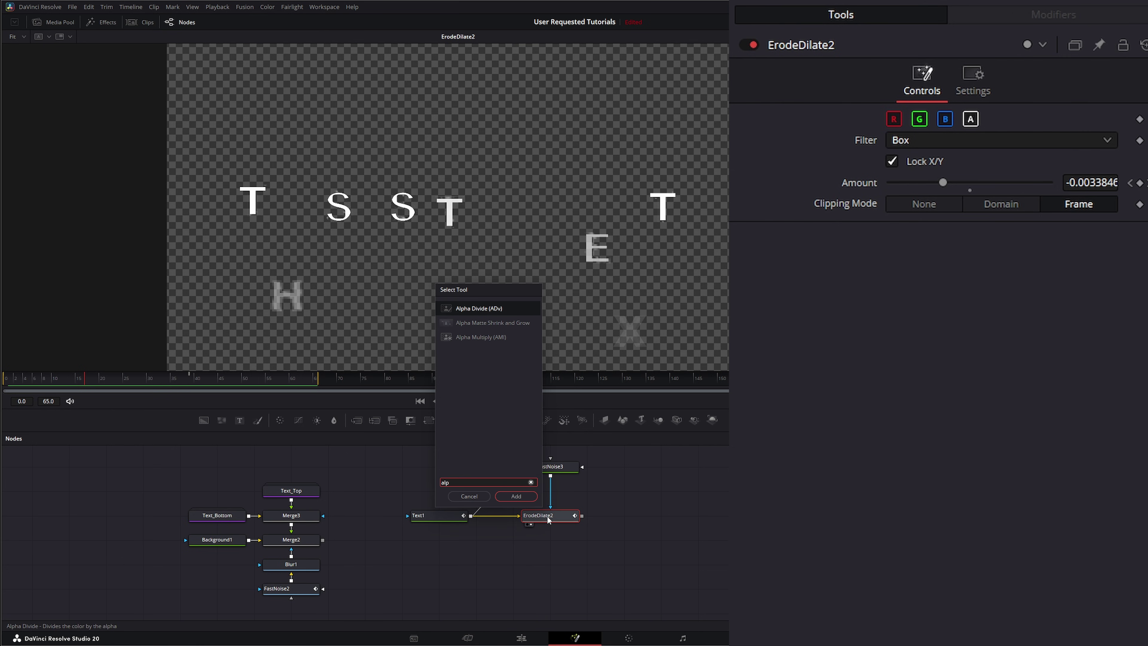
pyautogui.click(482, 337)
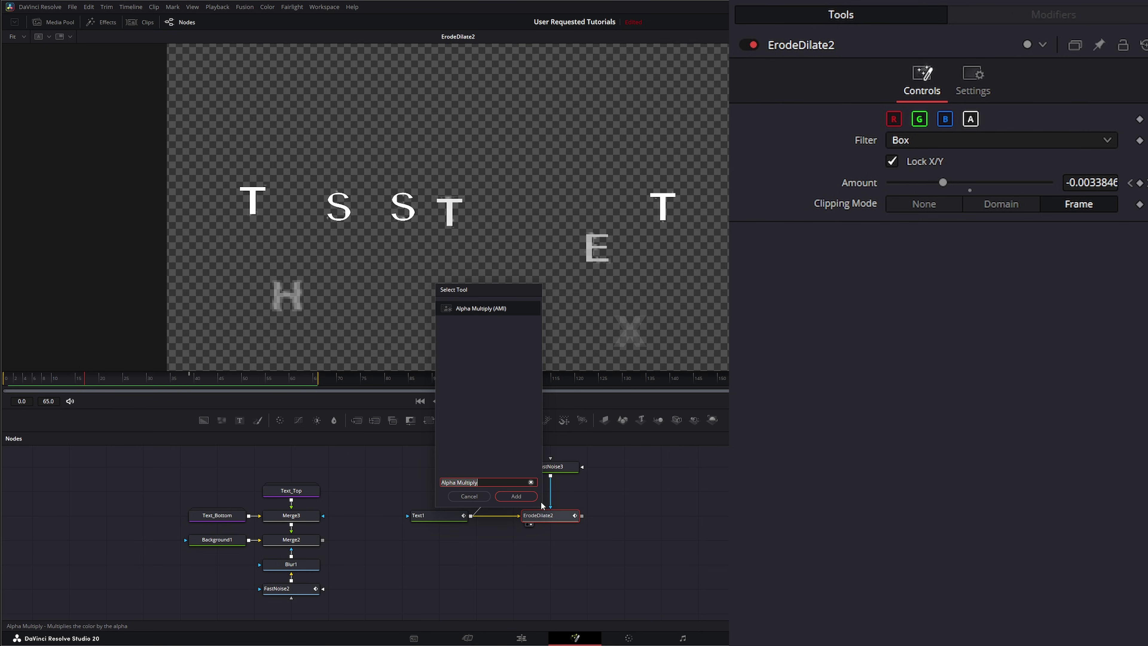
pyautogui.click(518, 496)
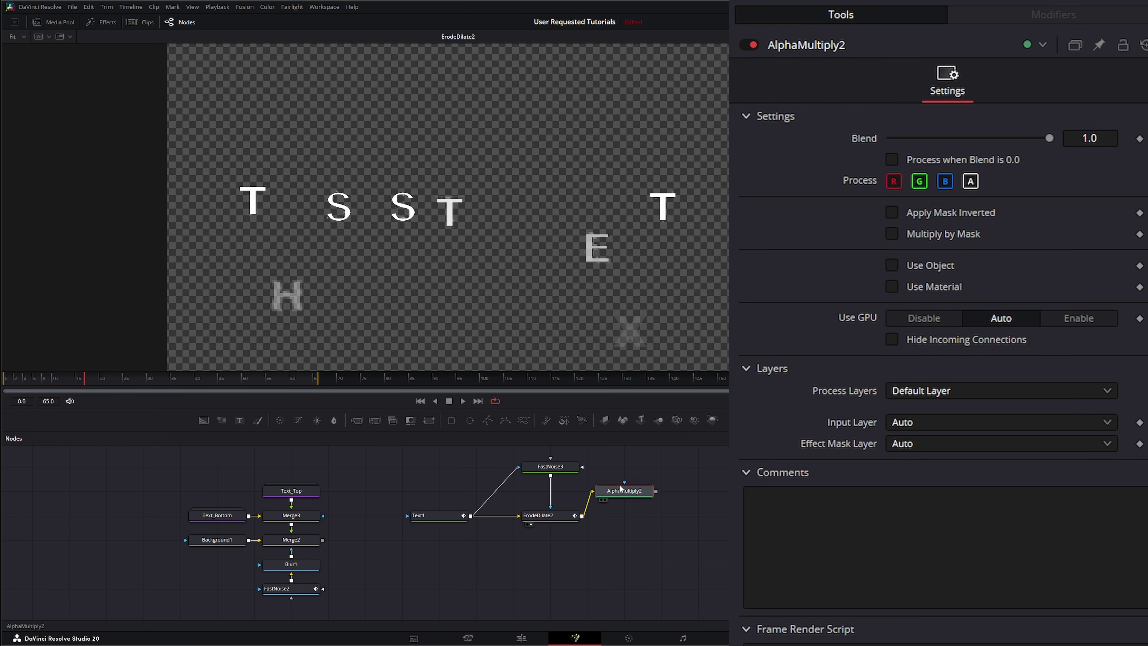
pyautogui.moveTo(620, 485); pyautogui.dragTo(575, 280)
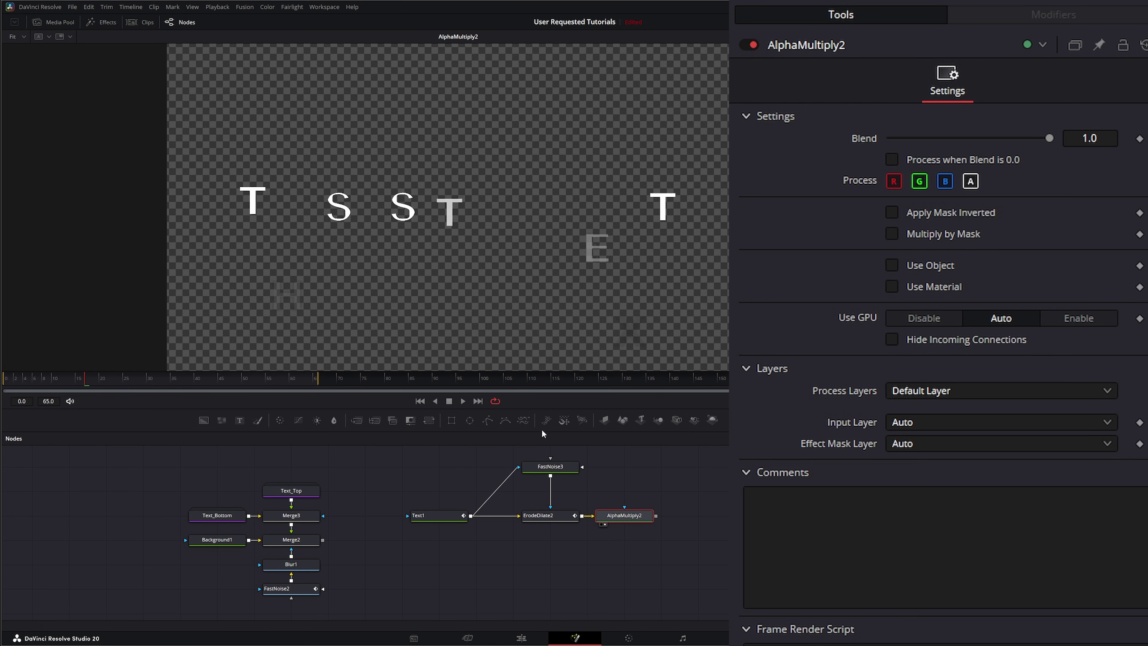
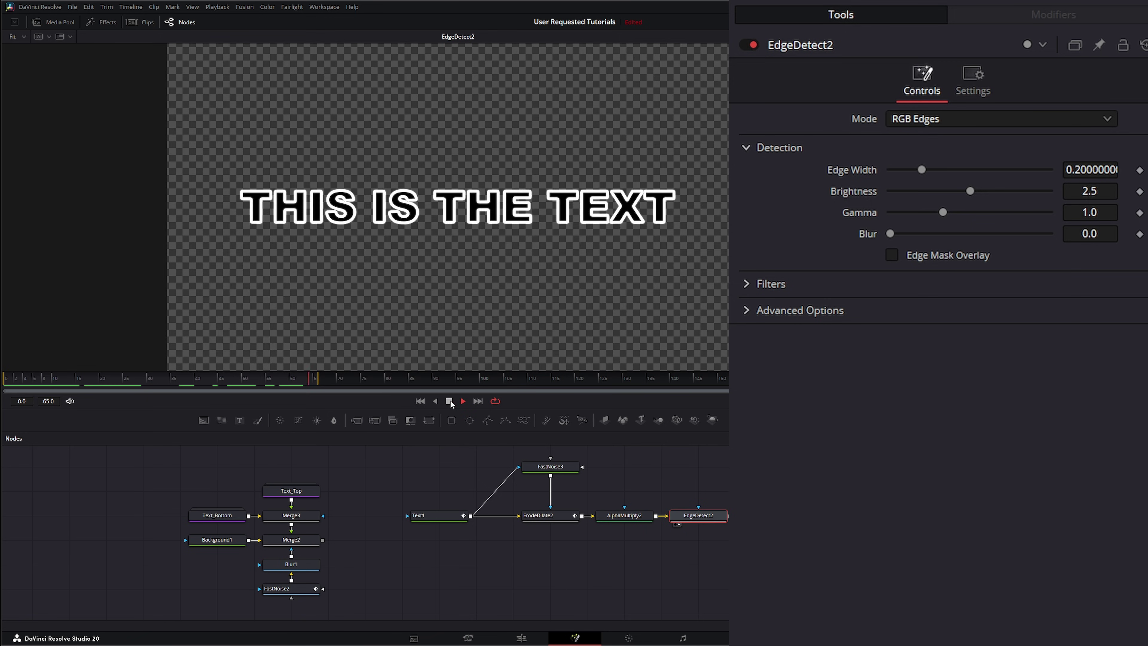
# Keyframe EdgeDetect2's Edge Width from about 0.2 at the start to 0.0 at about frame 38, and preview the animation
pyautogui.click(461, 400)
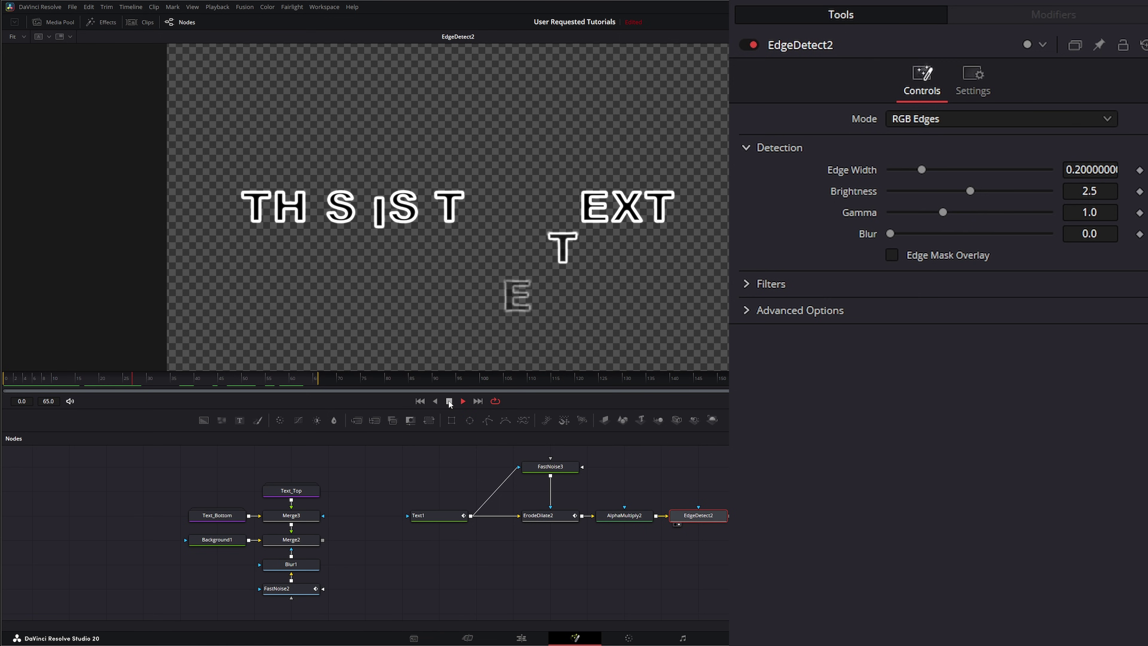
pyautogui.click(449, 401)
pyautogui.moveTo(164, 385)
pyautogui.mouseDown()
pyautogui.moveTo(58, 385)
pyautogui.moveTo(186, 387)
pyautogui.mouseUp()
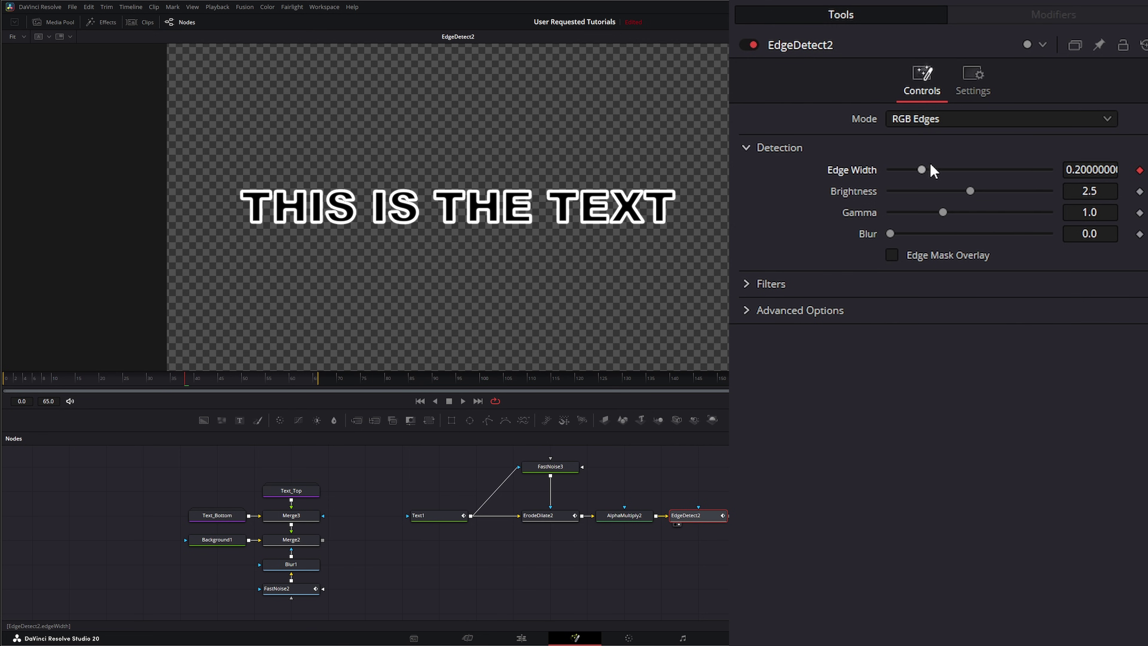
pyautogui.moveTo(921, 169); pyautogui.dragTo(872, 172)
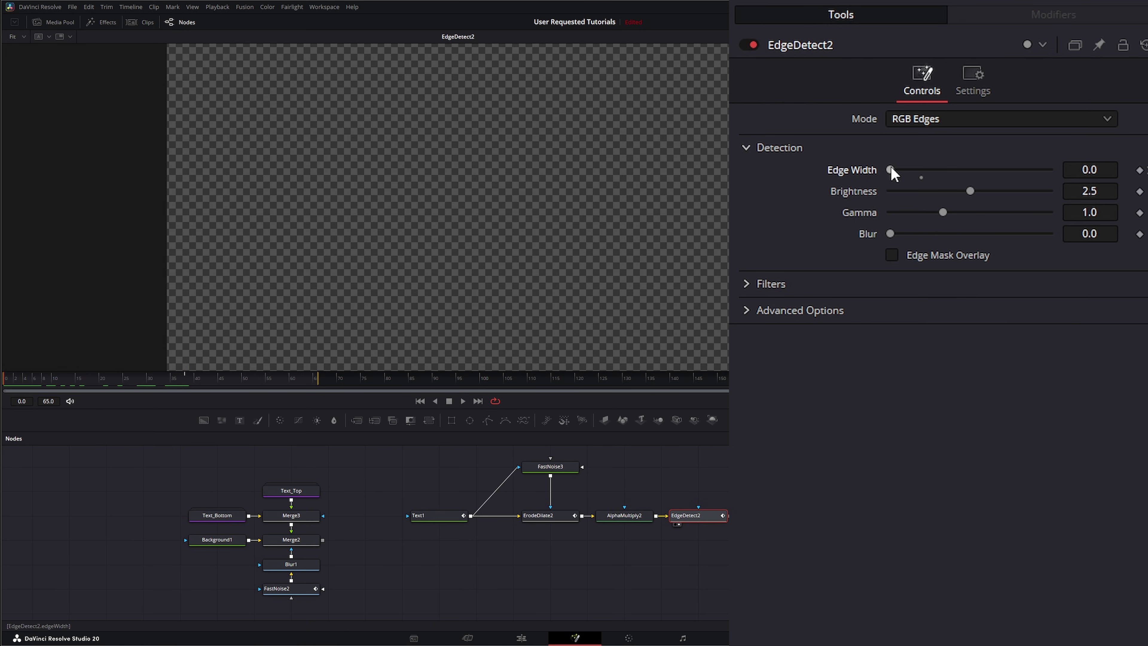
pyautogui.moveTo(891, 169); pyautogui.dragTo(924, 170)
pyautogui.click(462, 399)
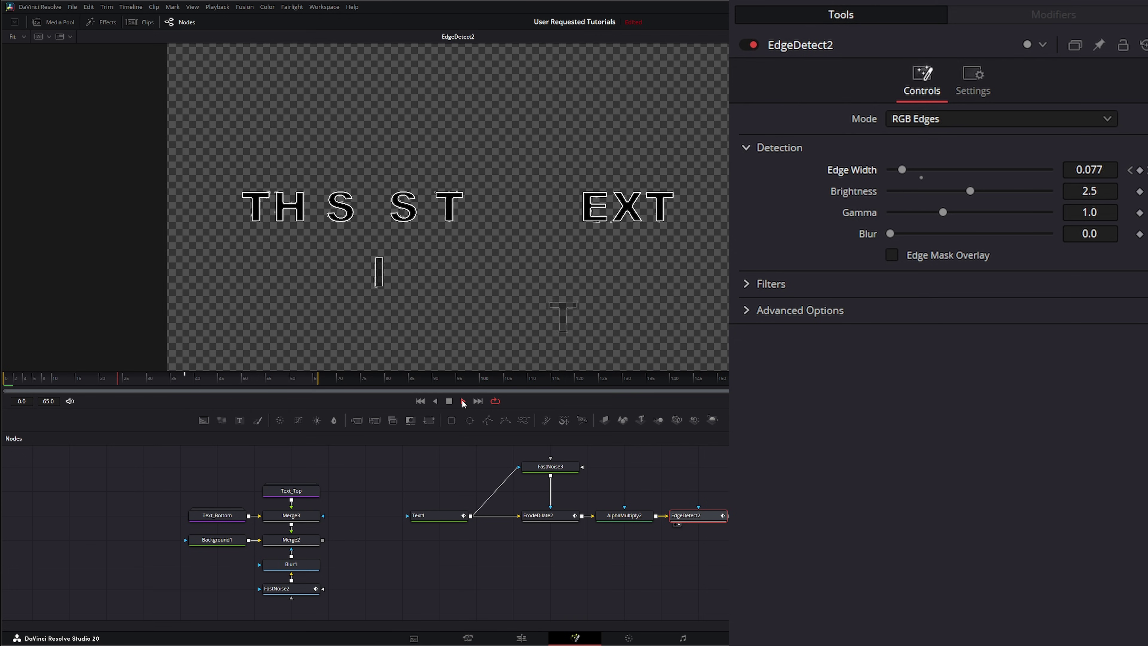
pyautogui.click(463, 401)
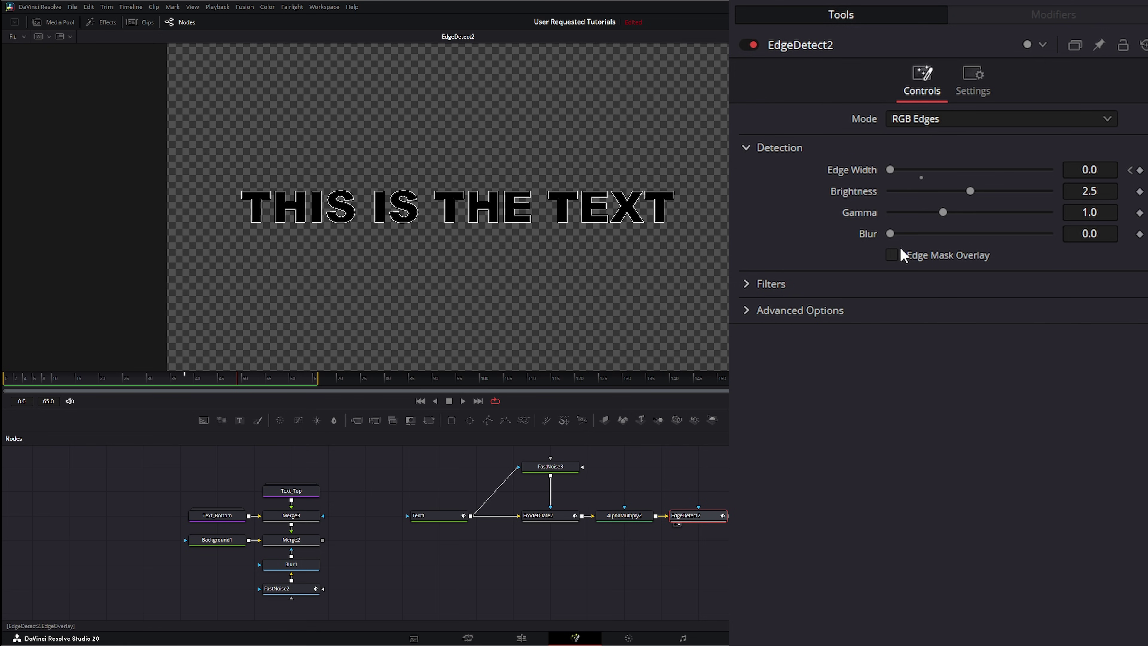
# Enable Edge Mask Overlay on EdgeDetect2 and preview the filled letters from the start
pyautogui.click(891, 255)
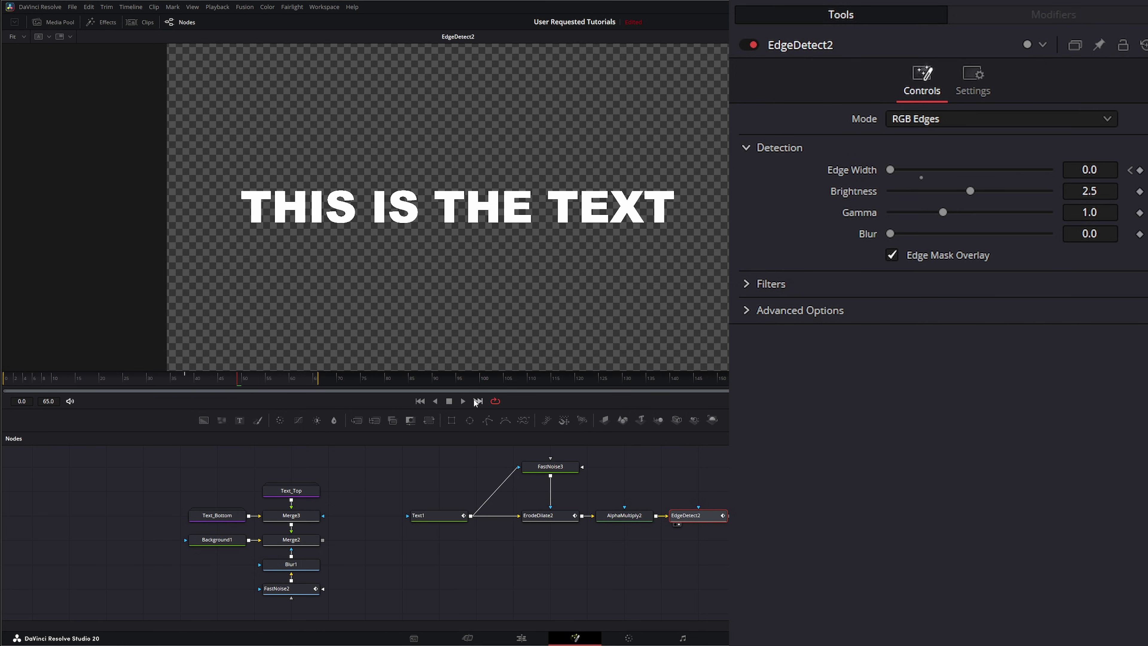
pyautogui.click(420, 401)
pyautogui.click(463, 401)
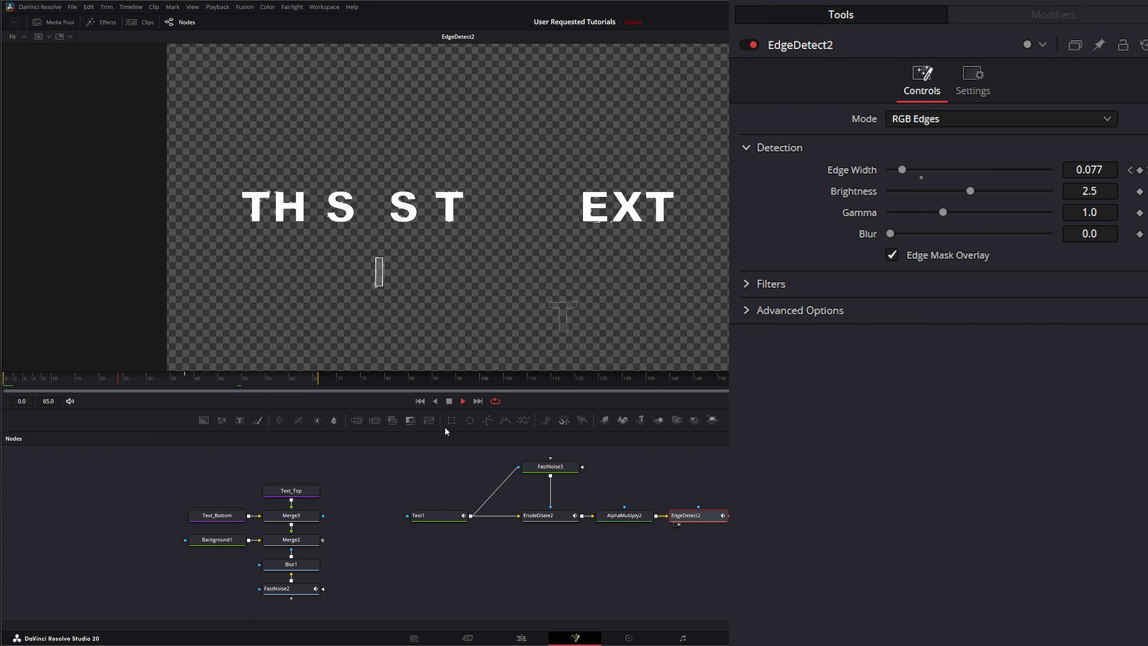
pyautogui.click(449, 401)
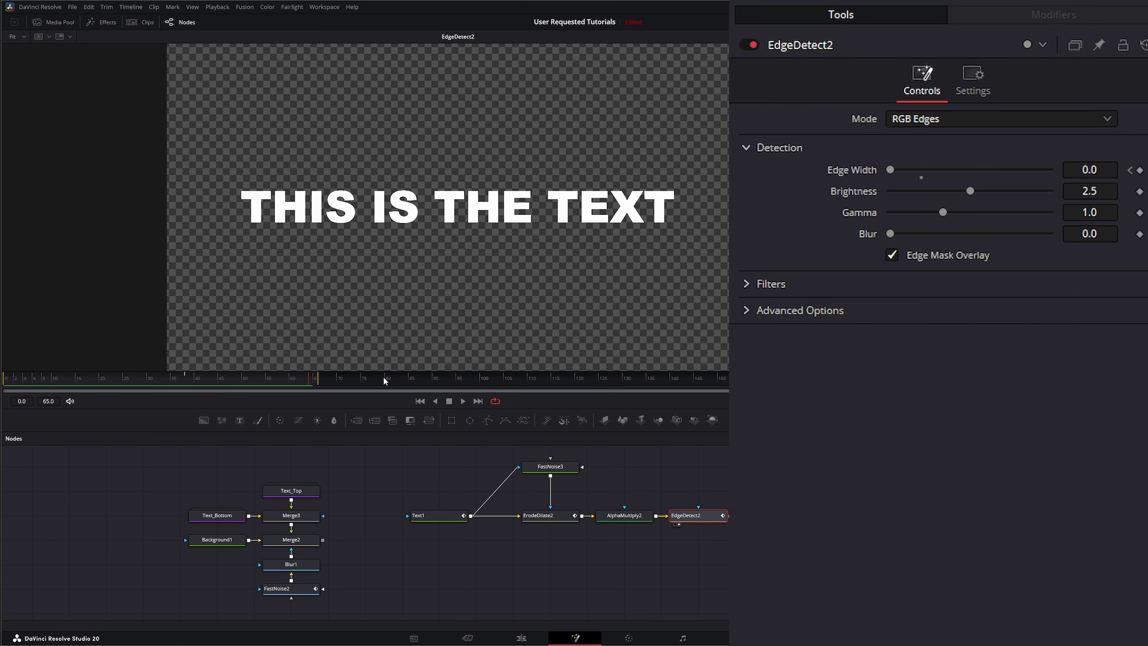
# Add a Merge with Text1 as background and EdgeDetect2 as foreground, then view and play back the combined result
pyautogui.moveTo(234, 384); pyautogui.dragTo(137, 384)
pyautogui.moveTo(357, 420); pyautogui.dragTo(688, 553)
pyautogui.moveTo(464, 520); pyautogui.dragTo(667, 564)
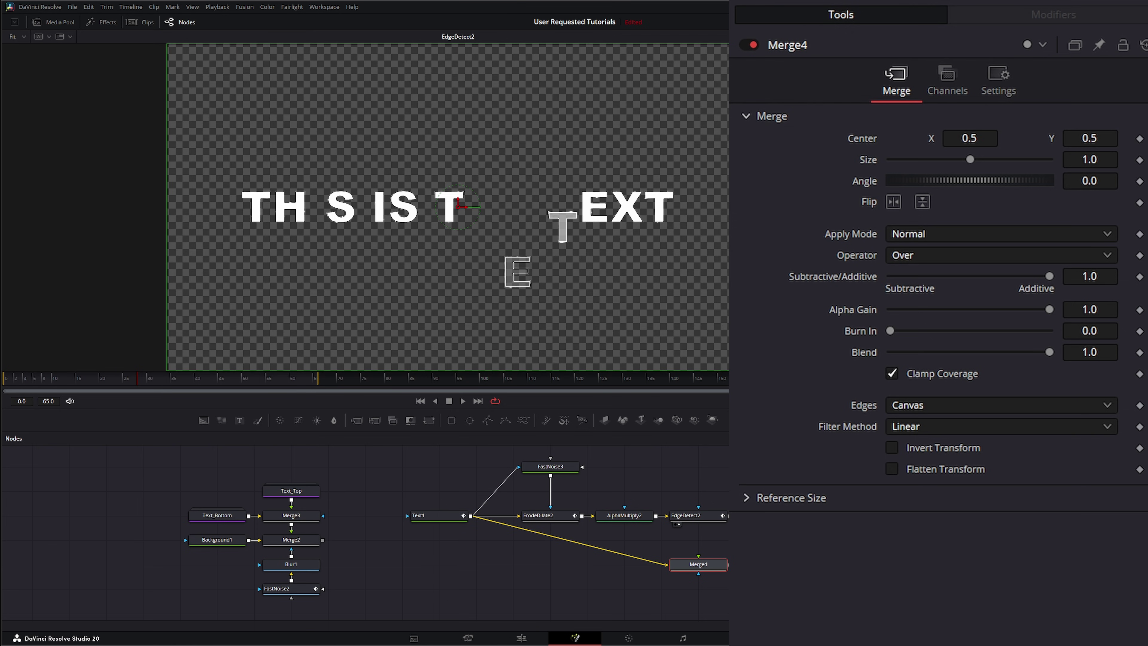
pyautogui.moveTo(727, 516); pyautogui.dragTo(680, 316)
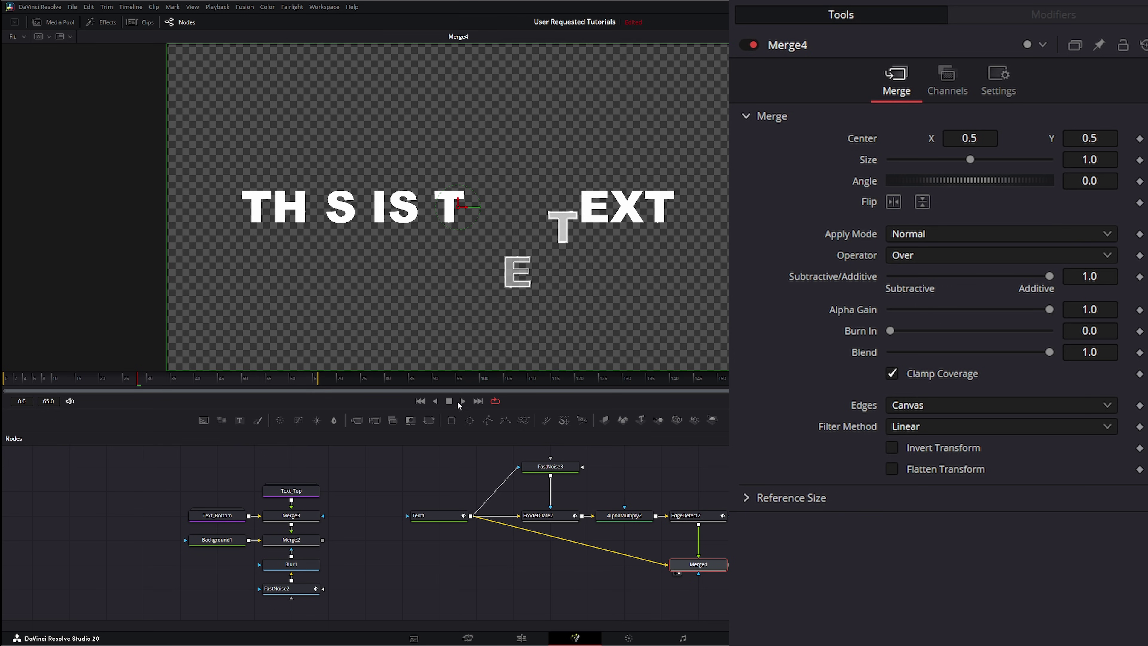
pyautogui.click(462, 401)
pyautogui.click(450, 401)
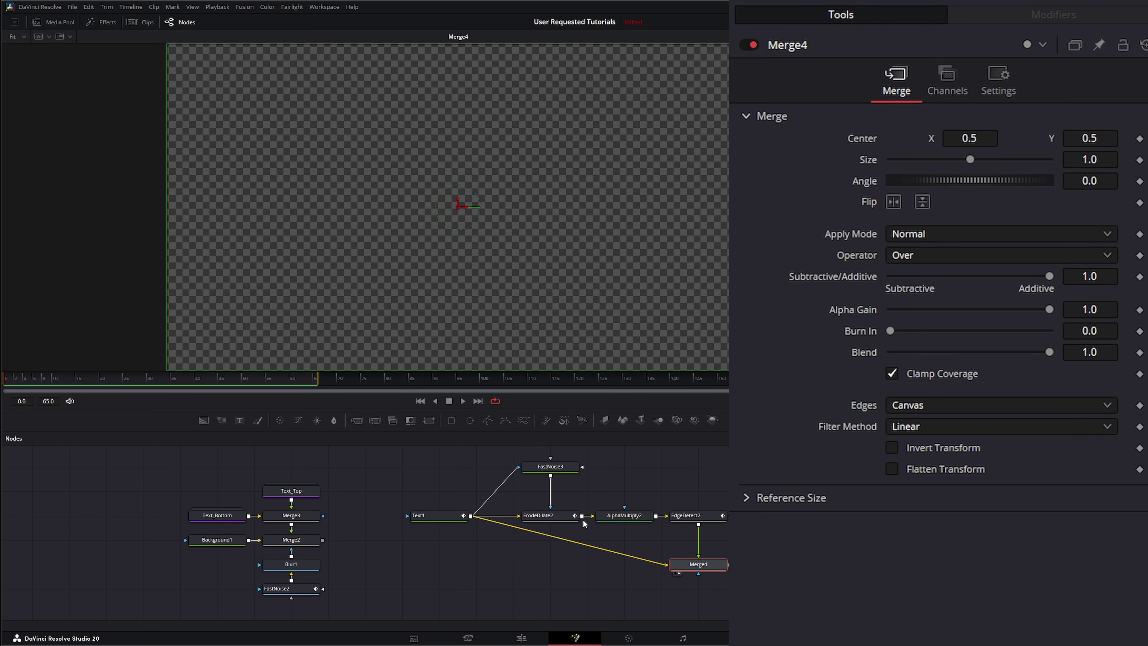
# Group Text1, FastNoise3, ErodeDilate2, AlphaMultiply2, EdgeDetect2 and Merge4, rename the group Font_Bottom, and place it beside the reference nodes
pyautogui.moveTo(381, 453); pyautogui.dragTo(728, 600)
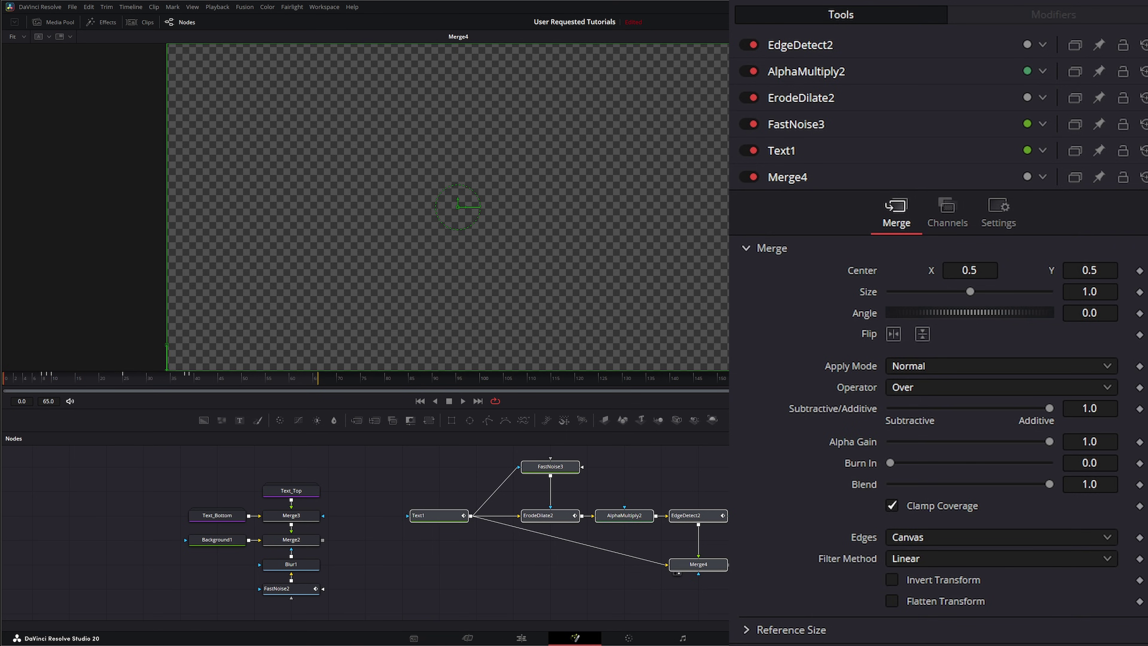
pyautogui.hotkey('ctrl', 'g')
pyautogui.moveTo(542, 457); pyautogui.dragTo(564, 465)
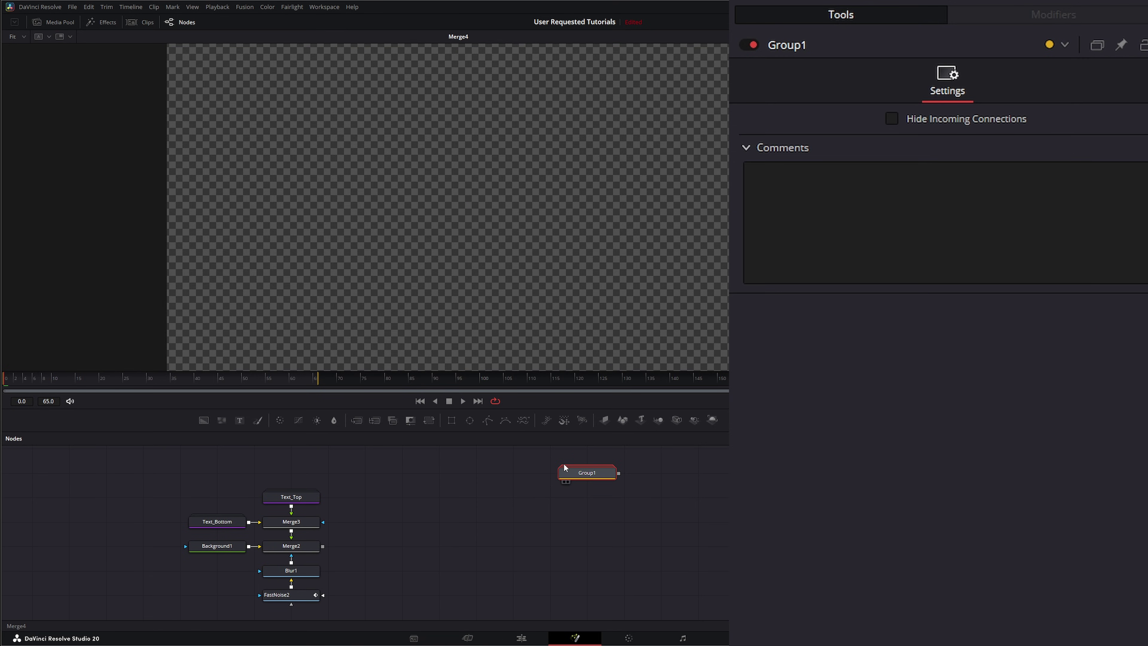
pyautogui.press('F2')
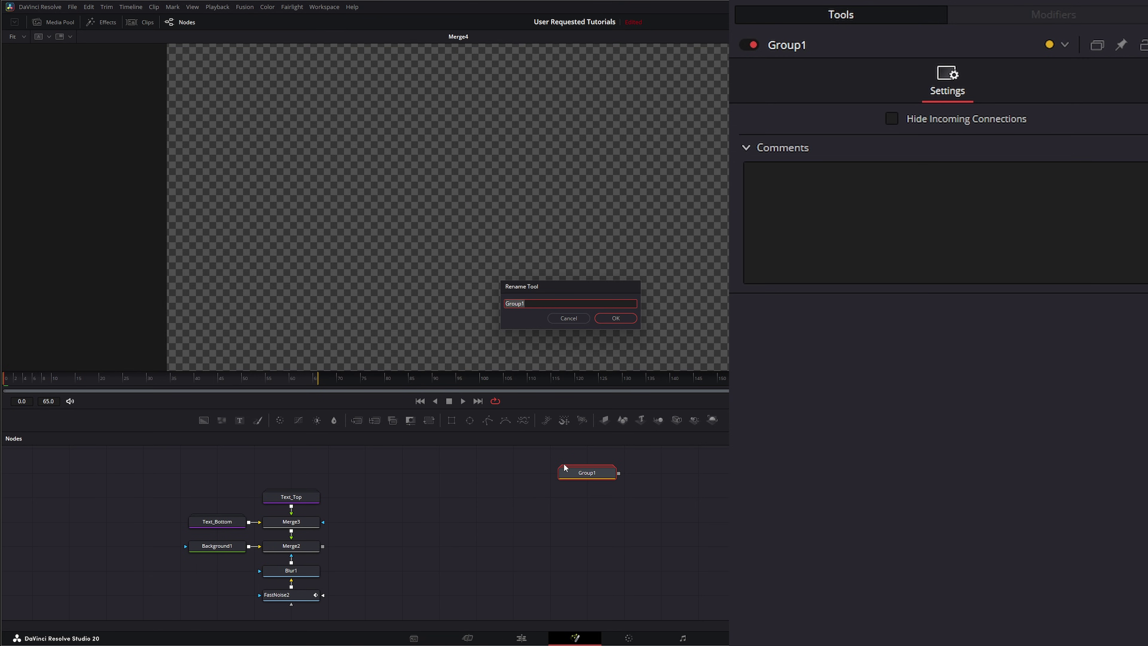
pyautogui.write('Font_Bottom')
pyautogui.press('Return')
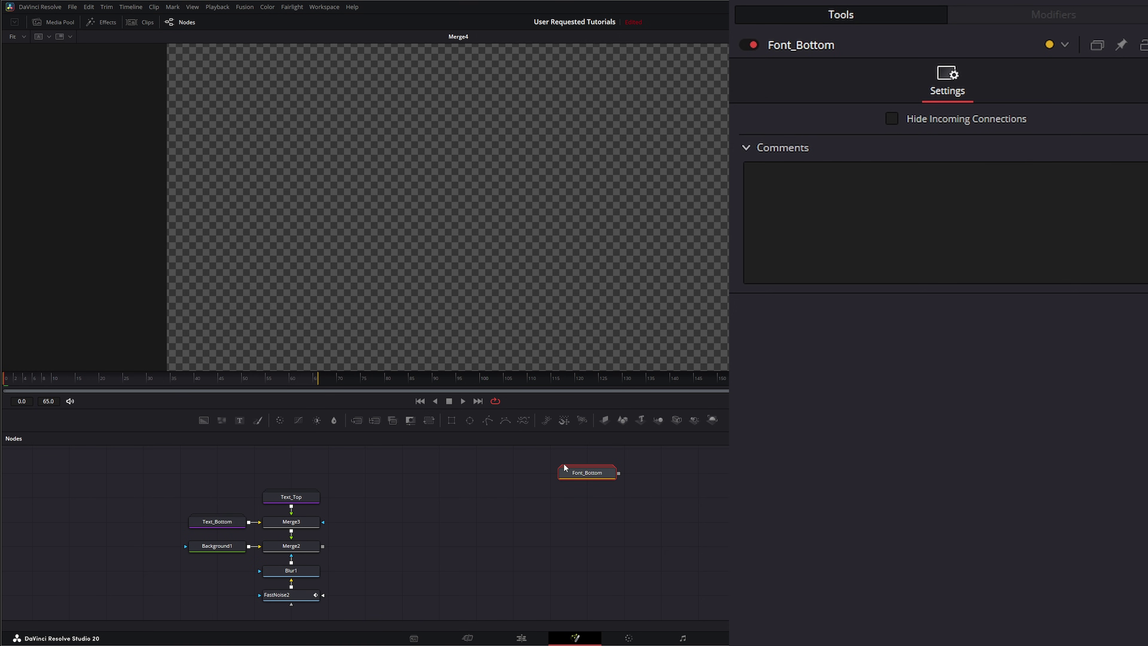
pyautogui.moveTo(590, 471); pyautogui.dragTo(479, 494)
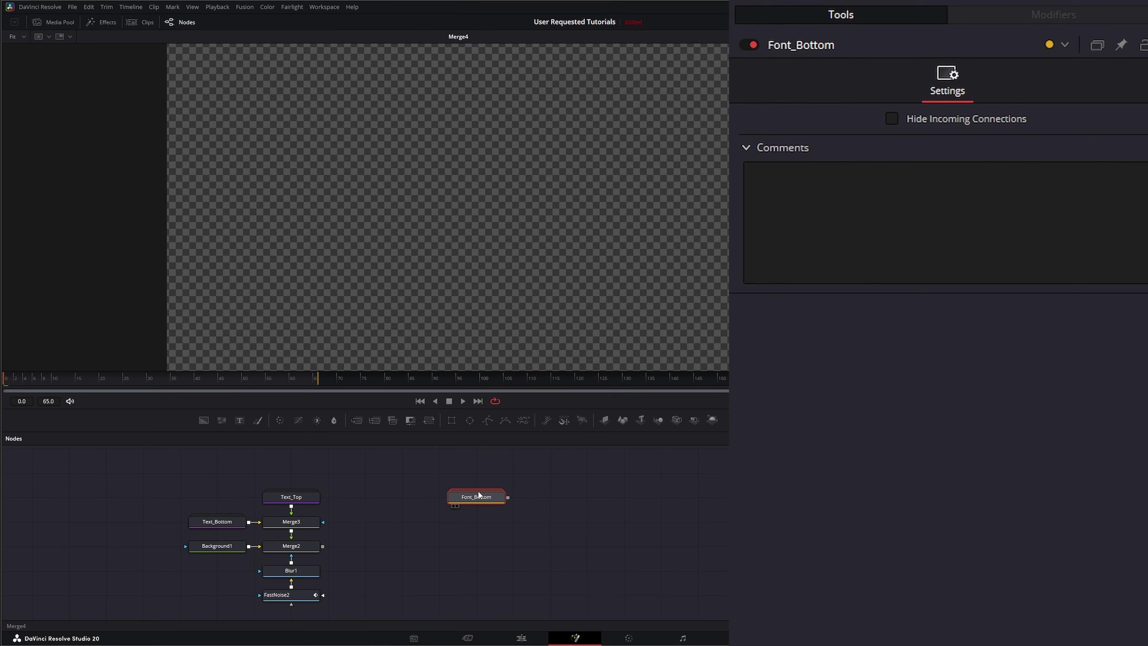
# Paste a copy of the Font_Bottom group beside it and rename the copy Font_Top
pyautogui.click(577, 487)
pyautogui.hotkey('ctrl', 'v')
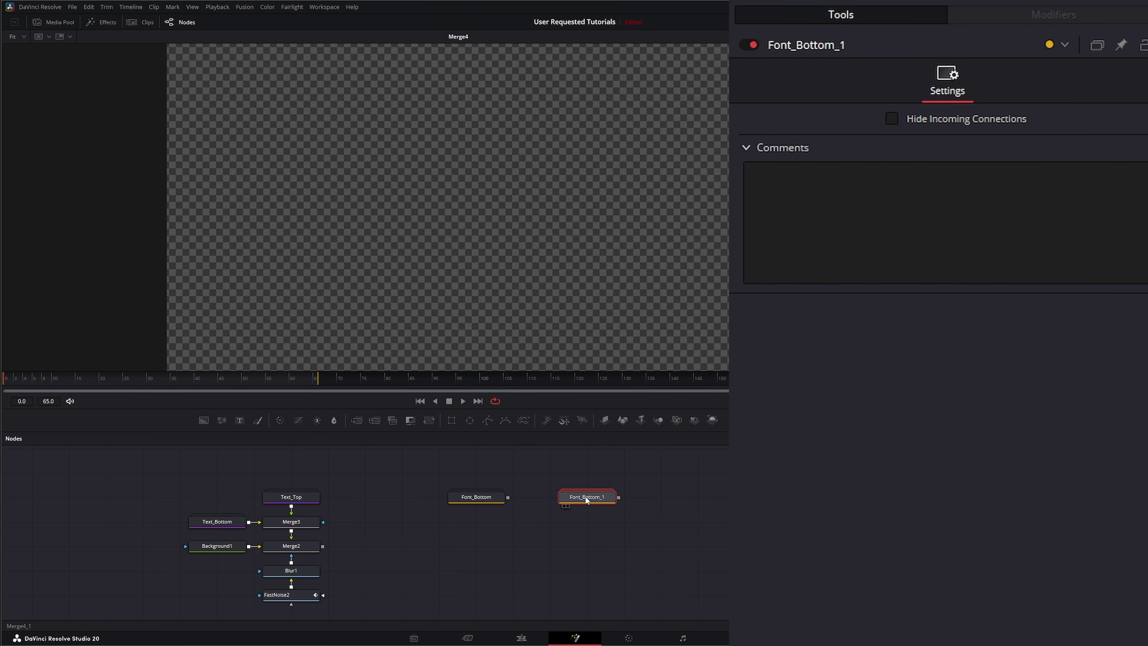
pyautogui.press('F2')
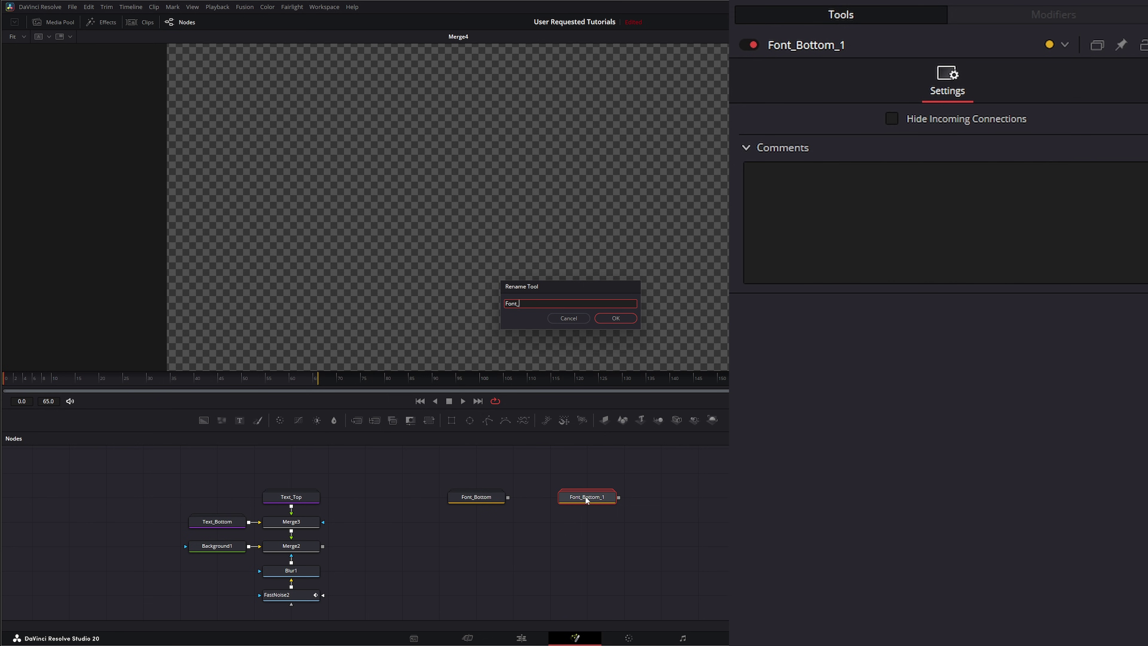
pyautogui.write('Font_Top')
pyautogui.press('Return')
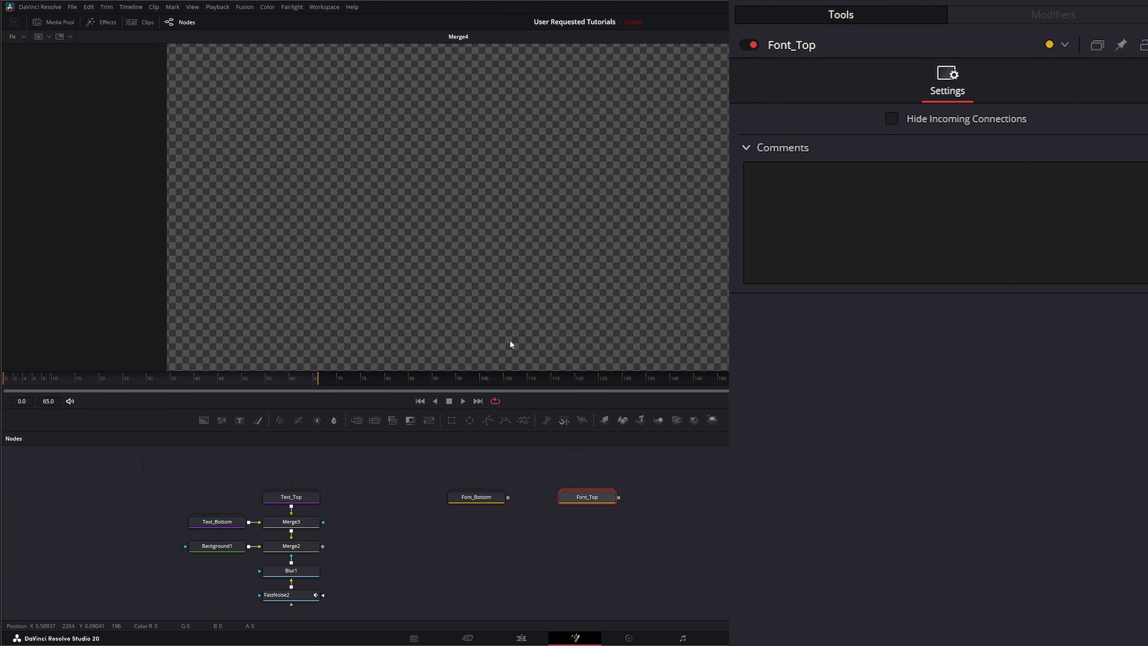
# Merge Font_Top as foreground over Font_Bottom with a new Merge node placed below Font_Top
pyautogui.moveTo(593, 499); pyautogui.dragTo(571, 483)
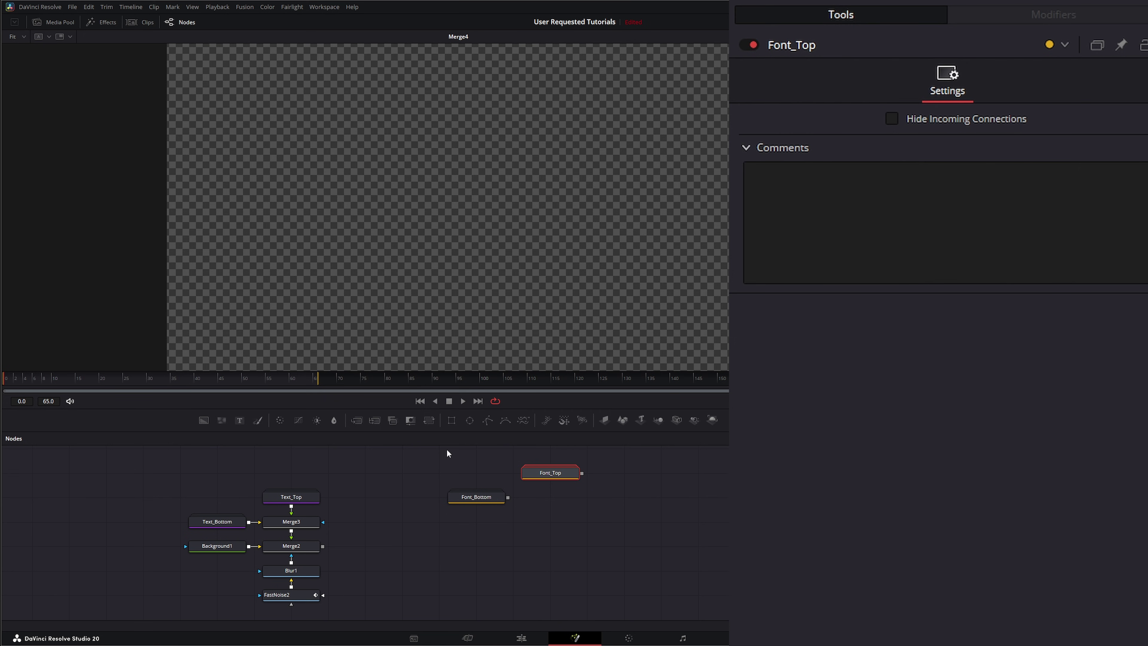
pyautogui.moveTo(374, 420); pyautogui.dragTo(378, 469)
pyautogui.moveTo(557, 498); pyautogui.dragTo(550, 495)
# In Font_Top, set the Y Offset keyframes of Text1_1's Follower shading to 1.7 at the start and 0 at the following keyframes
pyautogui.doubleClick(547, 474)
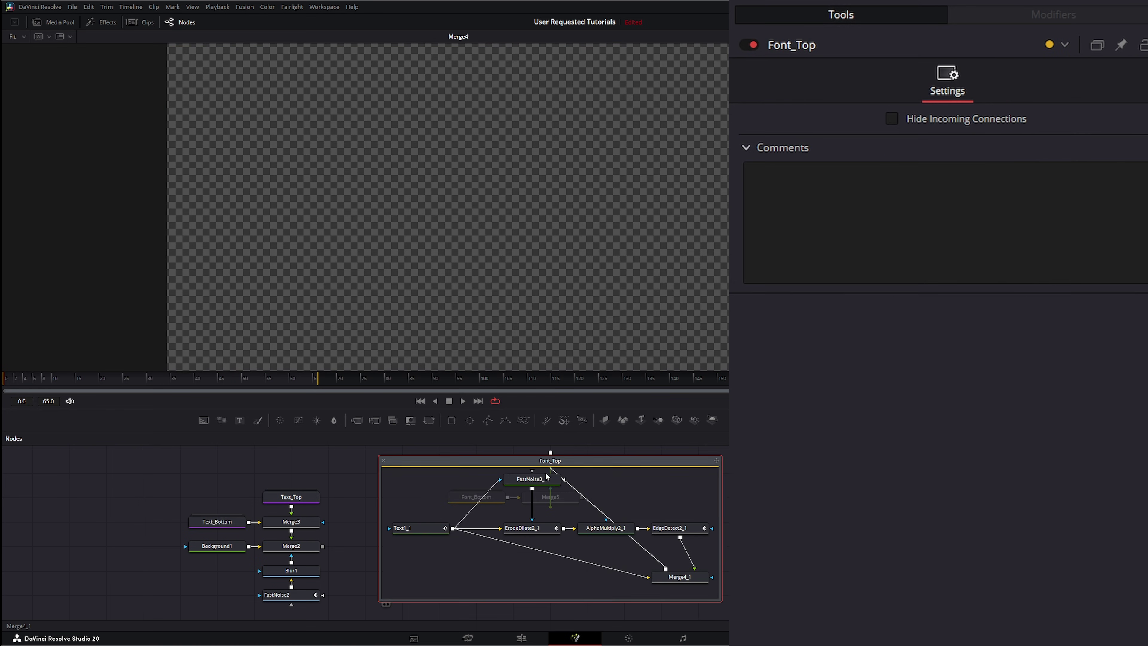
pyautogui.click(418, 532)
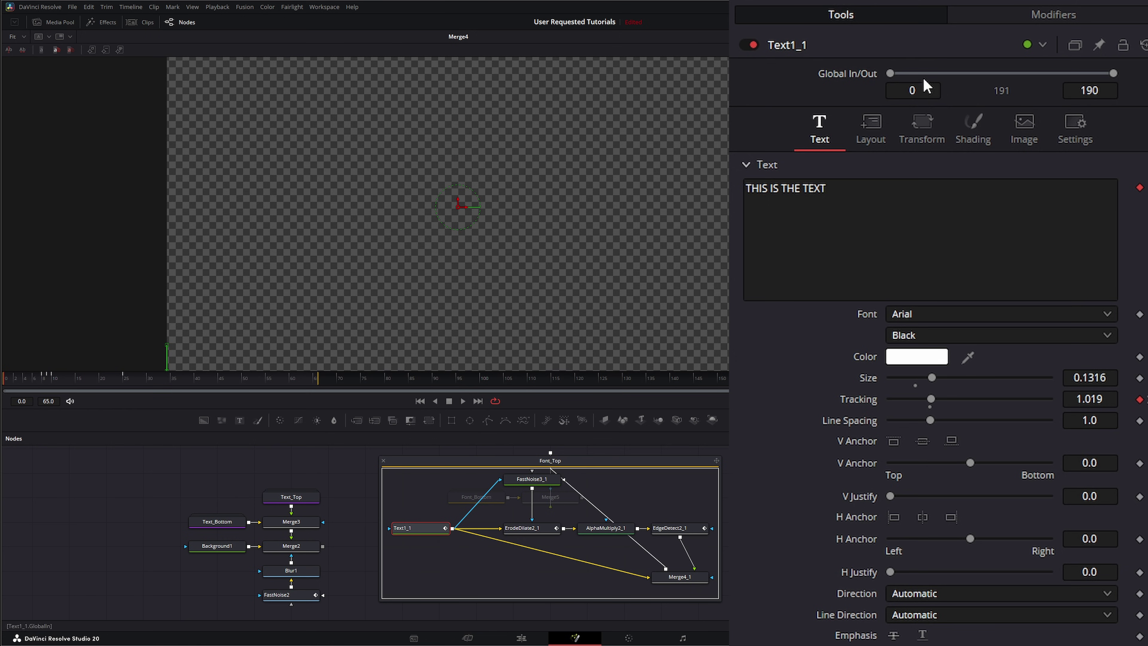
pyautogui.click(1056, 17)
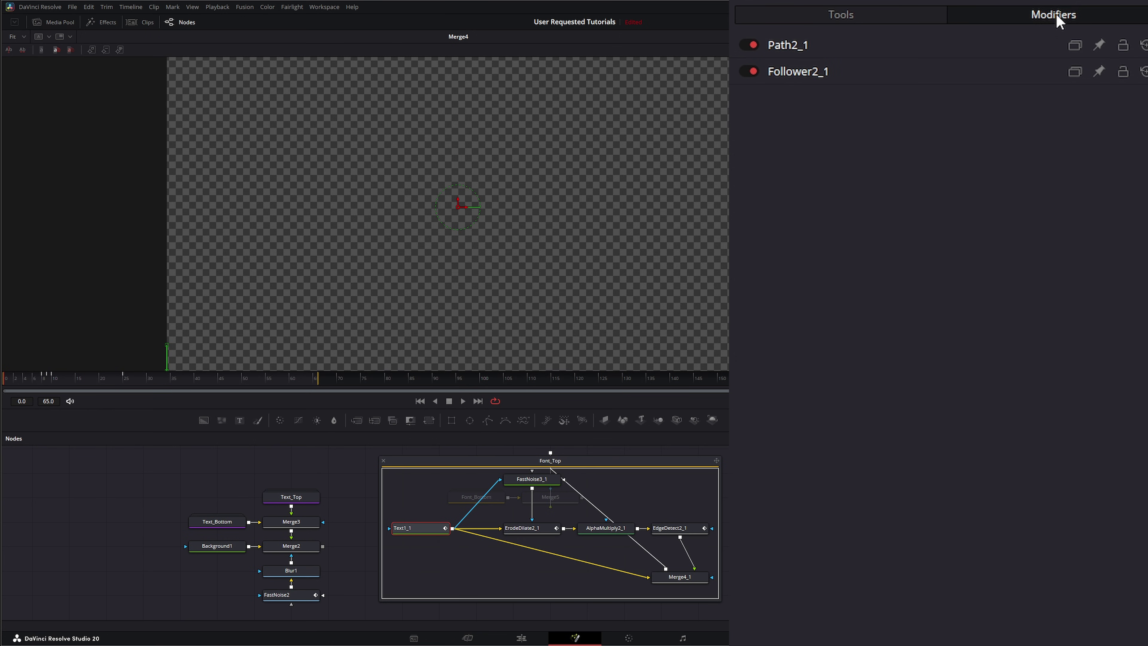
pyautogui.click(796, 78)
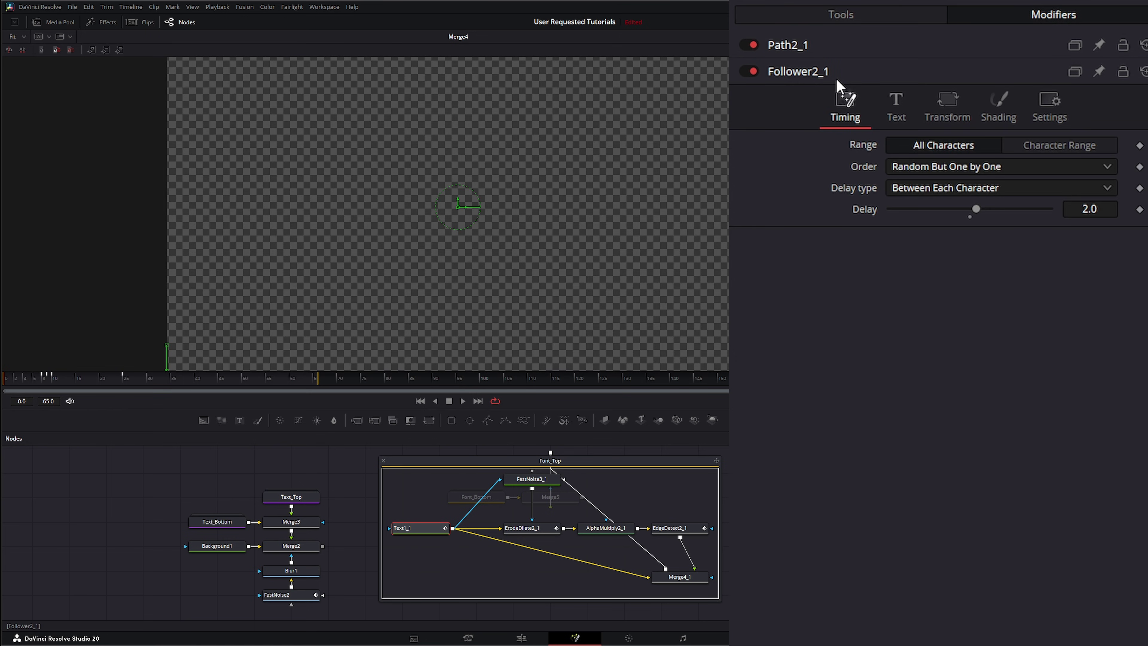
pyautogui.click(1009, 108)
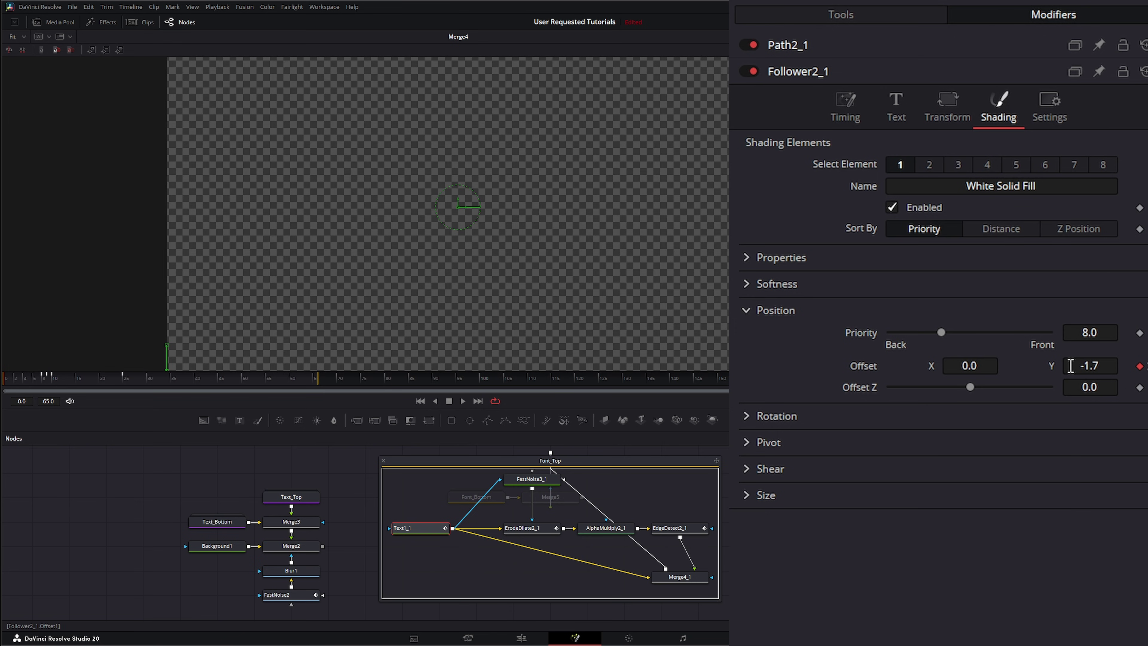
pyautogui.click(1084, 365)
pyautogui.write('0')
pyautogui.press('Return')
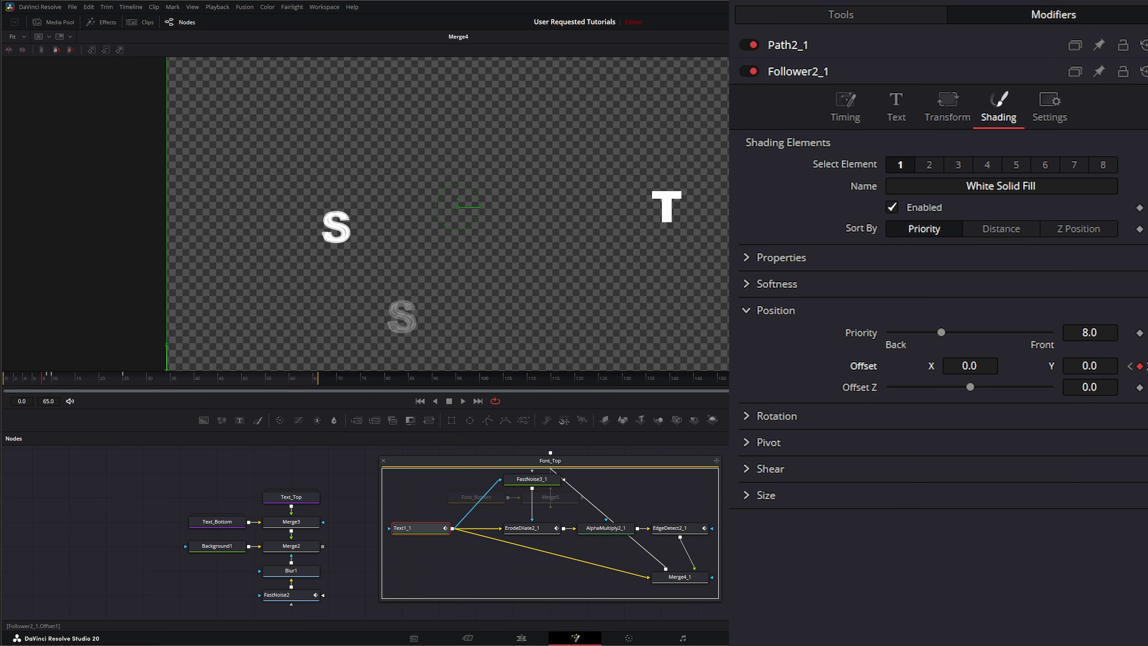
pyautogui.press('Right')
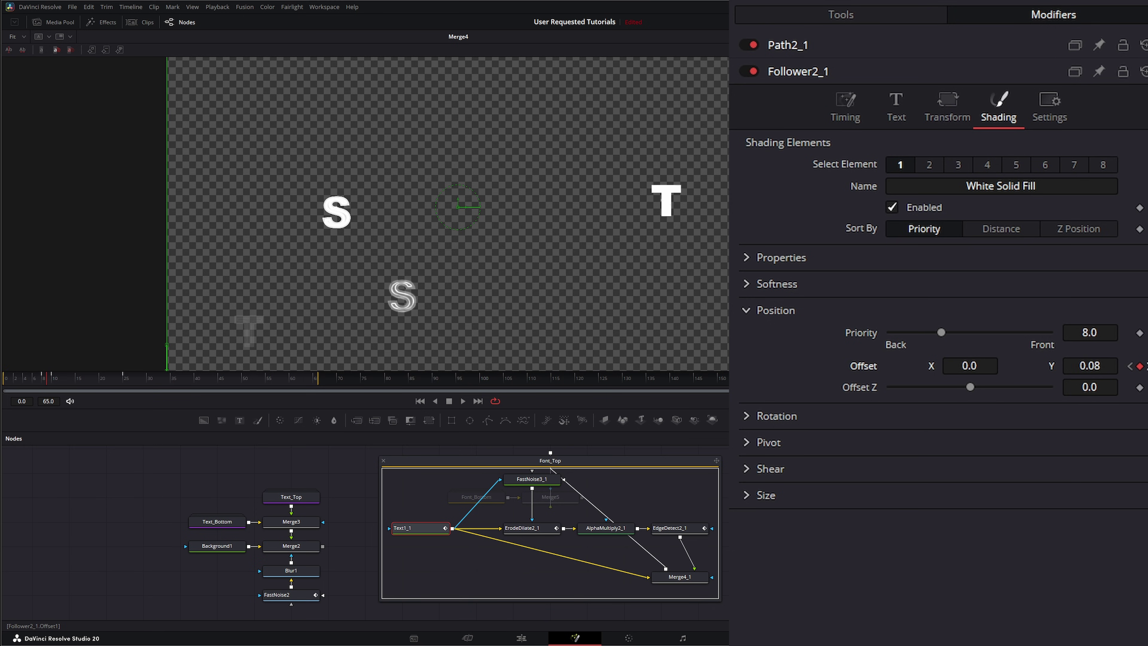
pyautogui.click(1077, 365)
pyautogui.write('0')
pyautogui.press('Return')
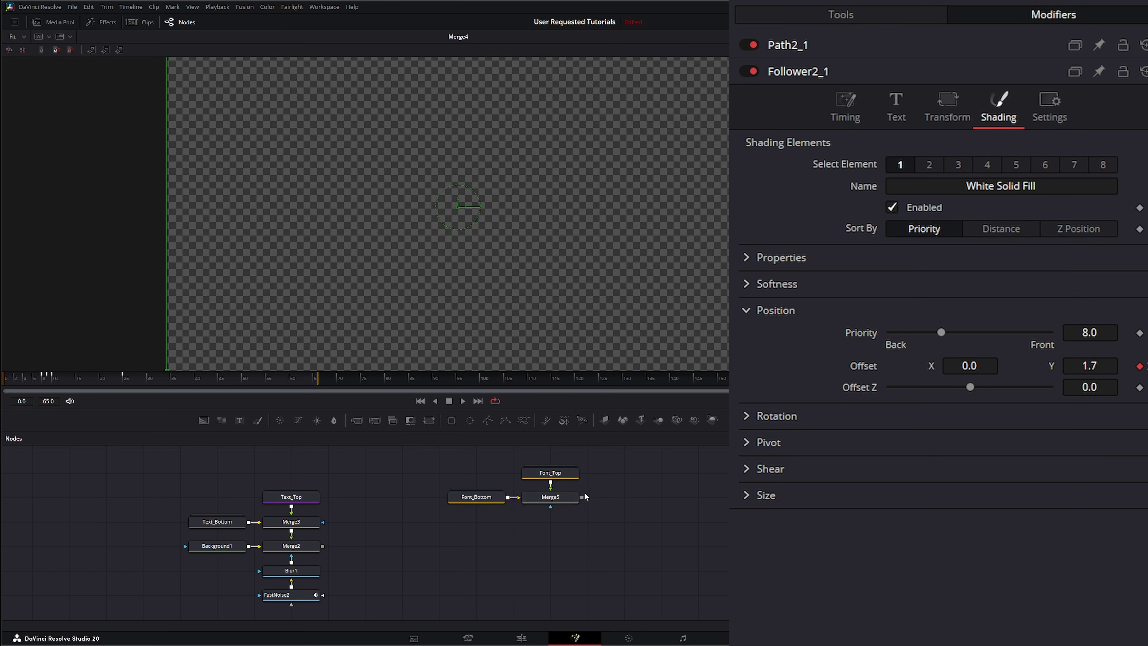
# Play back the merged Font_Bottom and Font_Top animation and scrub to a frame where the letters are still moving
pyautogui.click(463, 401)
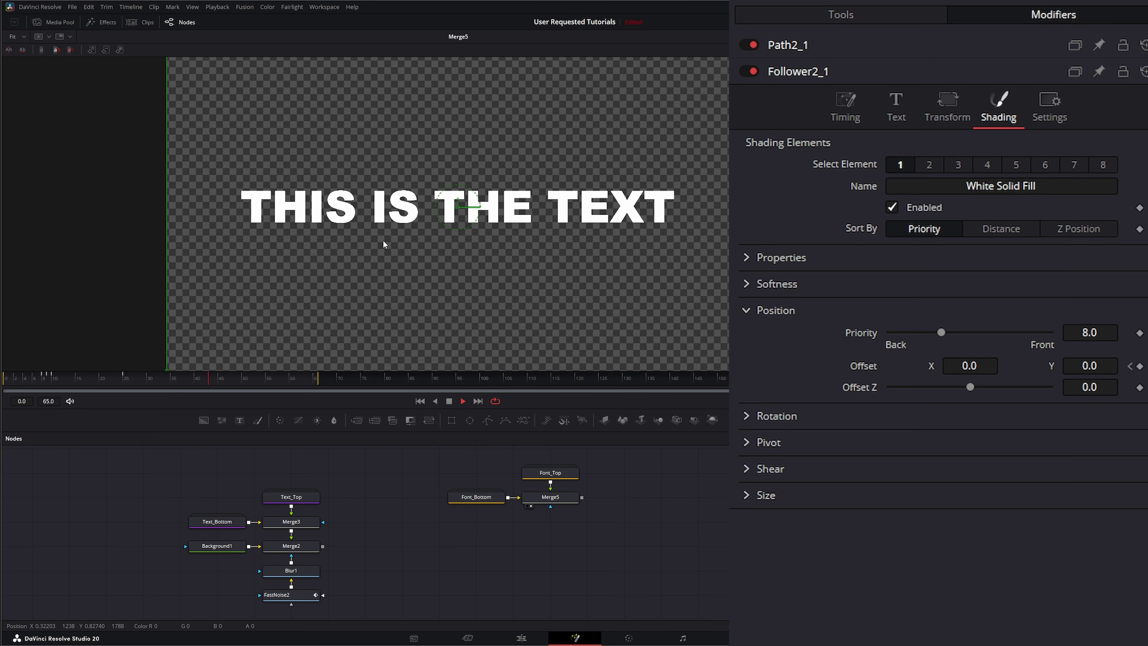
pyautogui.click(448, 402)
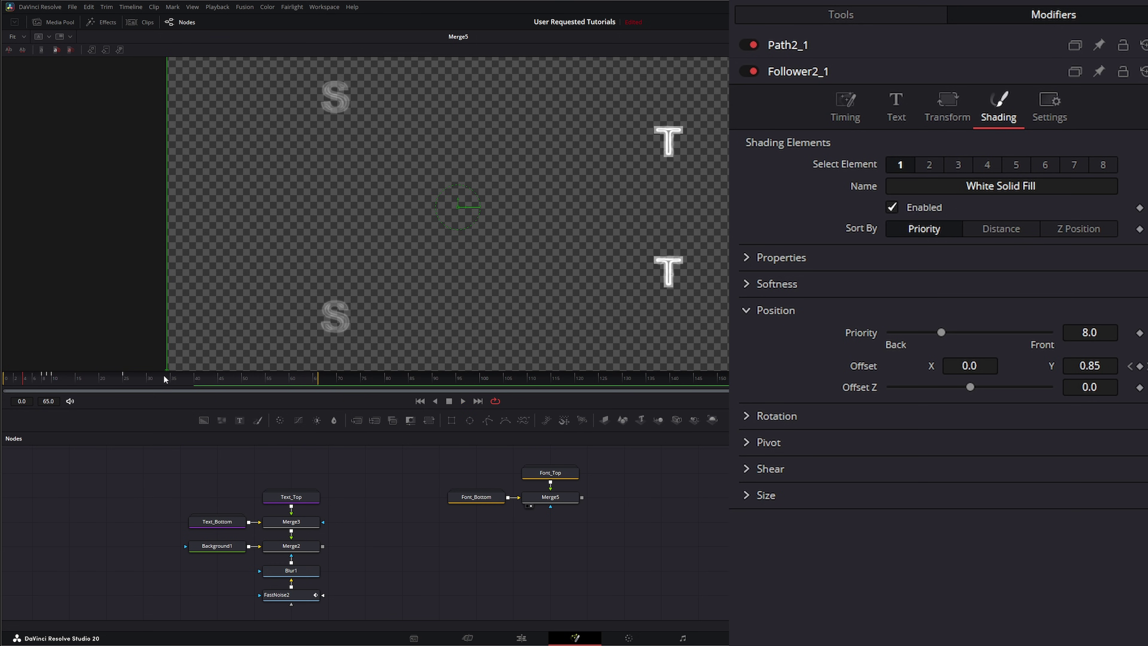
pyautogui.moveTo(164, 379); pyautogui.dragTo(151, 379)
# In Font_Top, set the timing of Text1_1's Follower to Completely Random order with a delay of 1.9
pyautogui.click(568, 473)
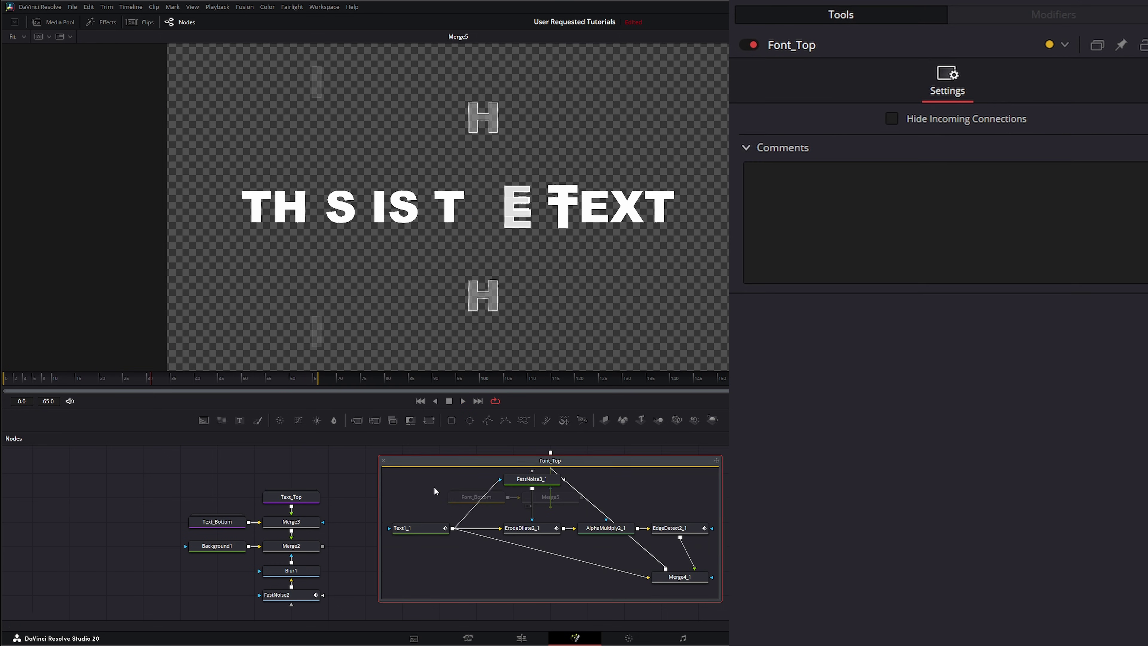
pyautogui.click(415, 528)
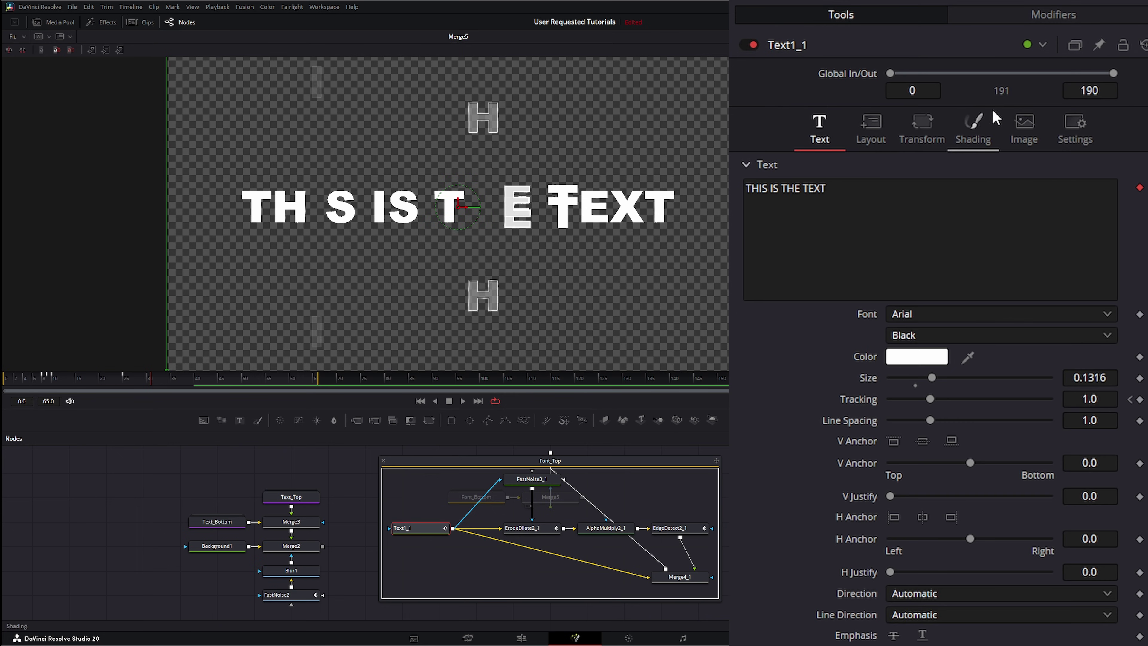
pyautogui.click(1043, 17)
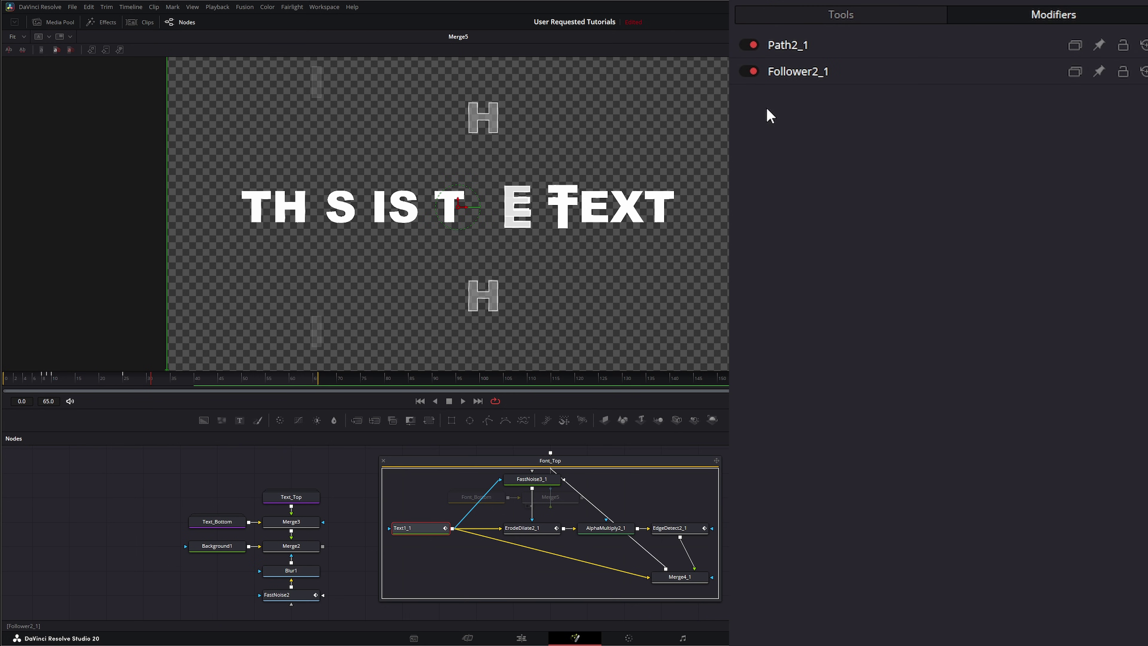
pyautogui.click(805, 74)
pyautogui.click(845, 104)
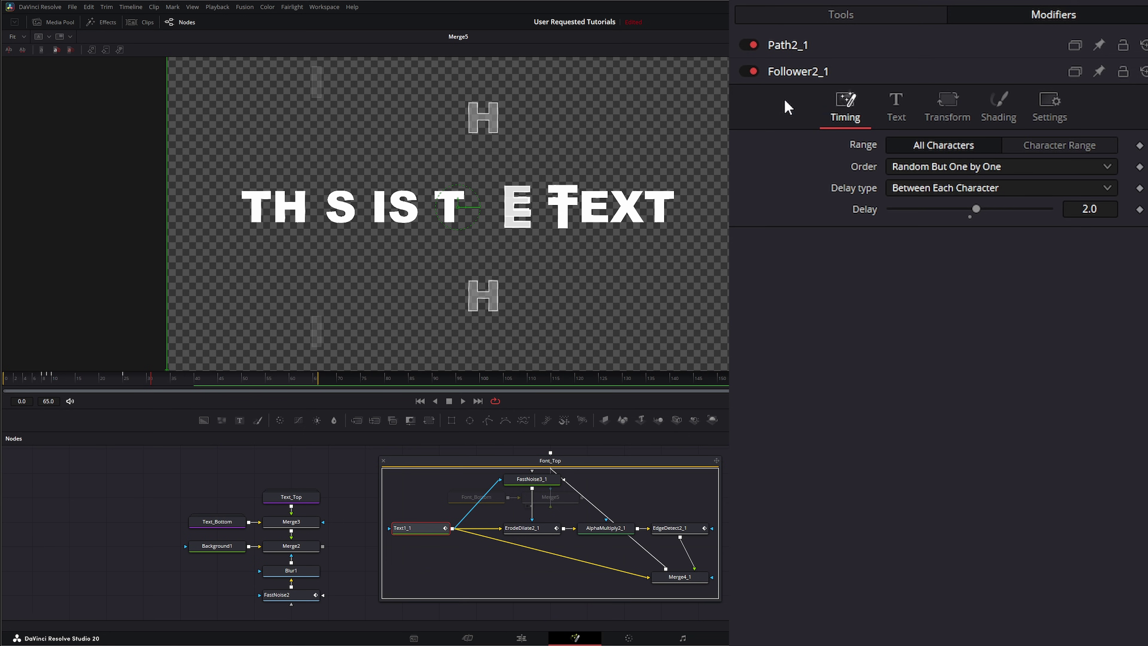
pyautogui.click(927, 173)
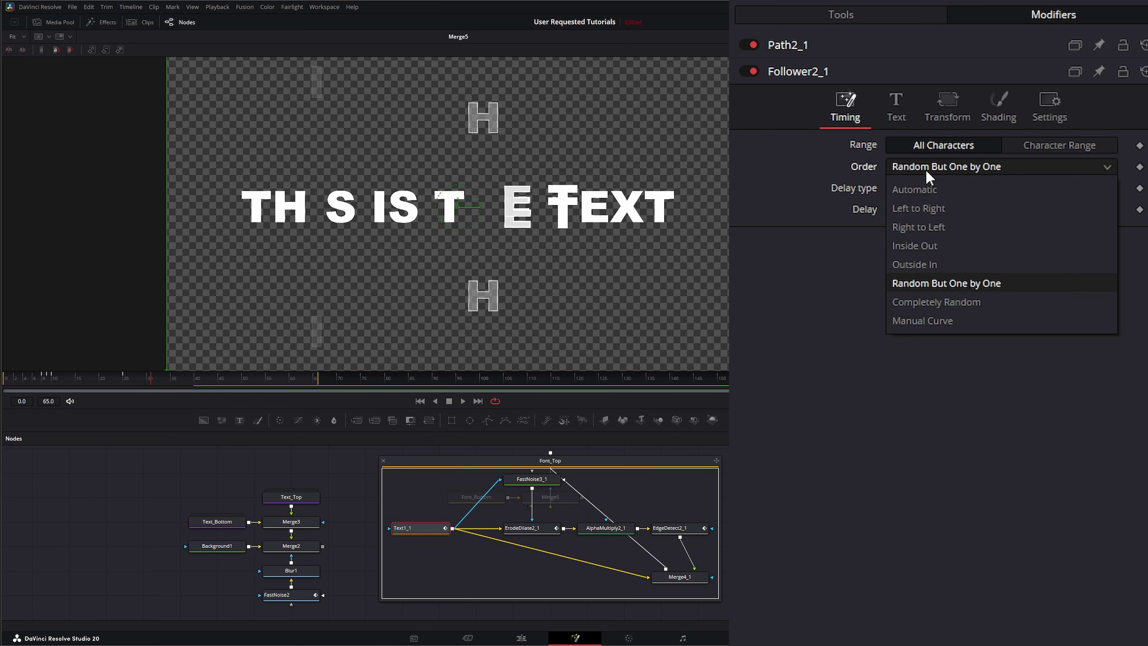
pyautogui.click(945, 302)
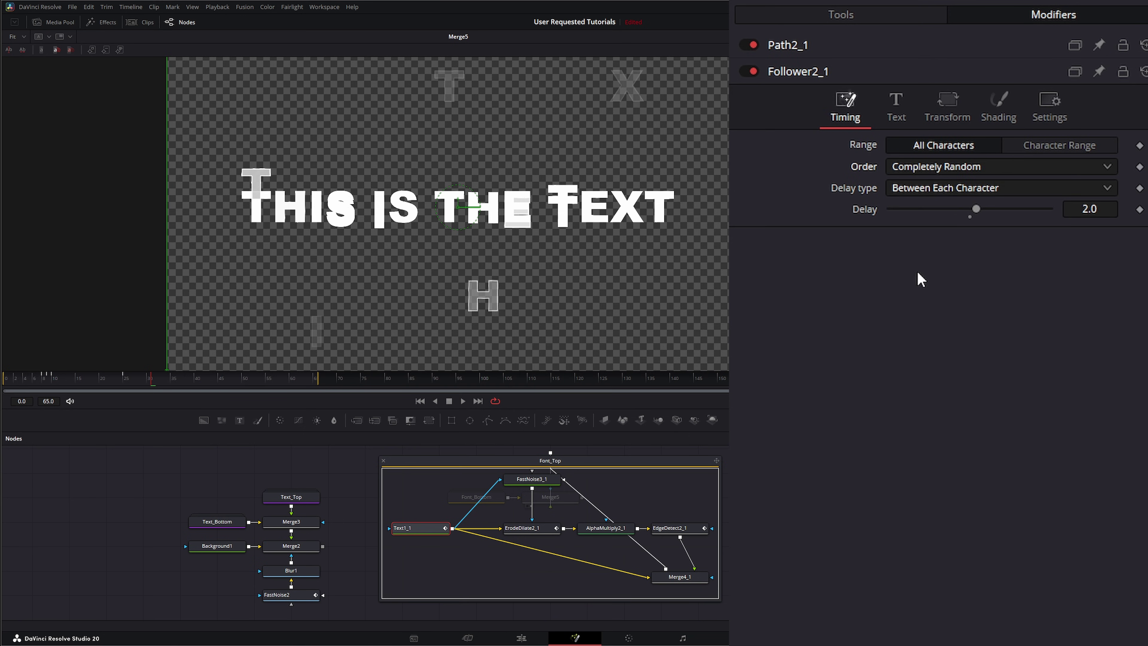
pyautogui.click(1094, 209)
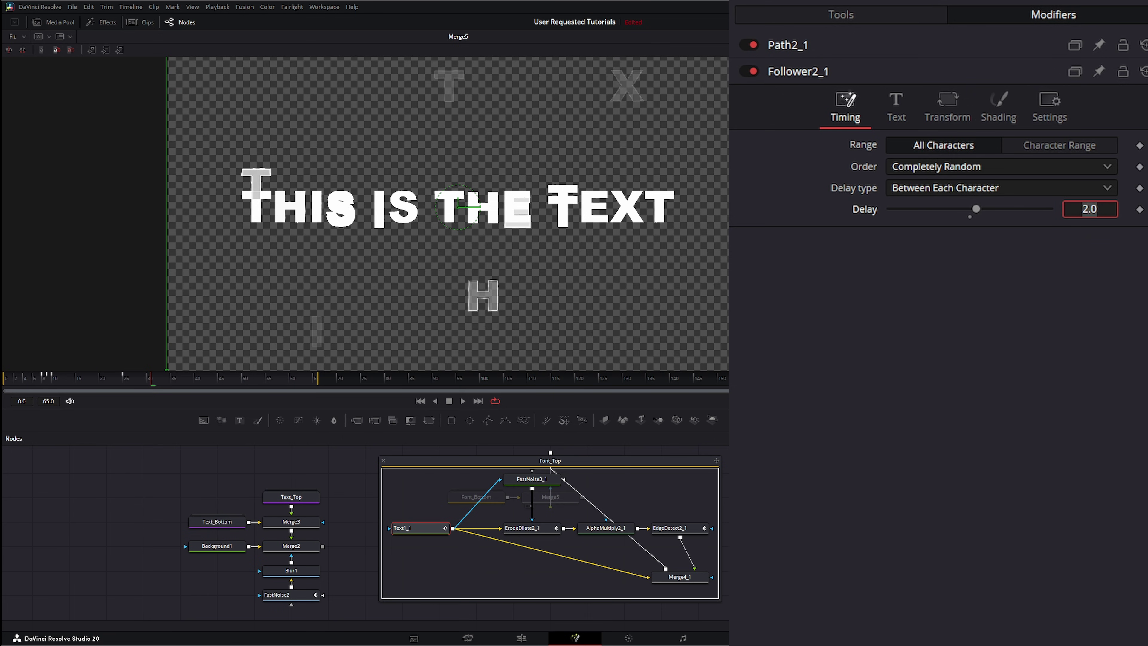
pyautogui.write('1.9')
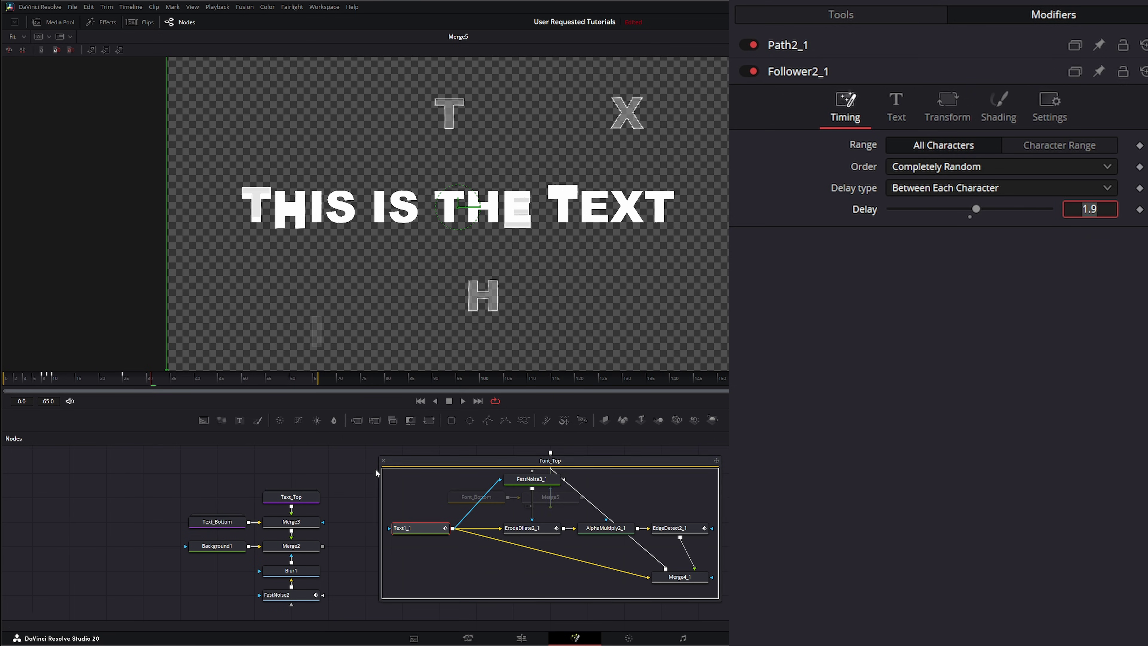
pyautogui.click(383, 460)
# Replay the merged text animation from the start and scrub through the early frames to examine the staggered letters
pyautogui.click(547, 498)
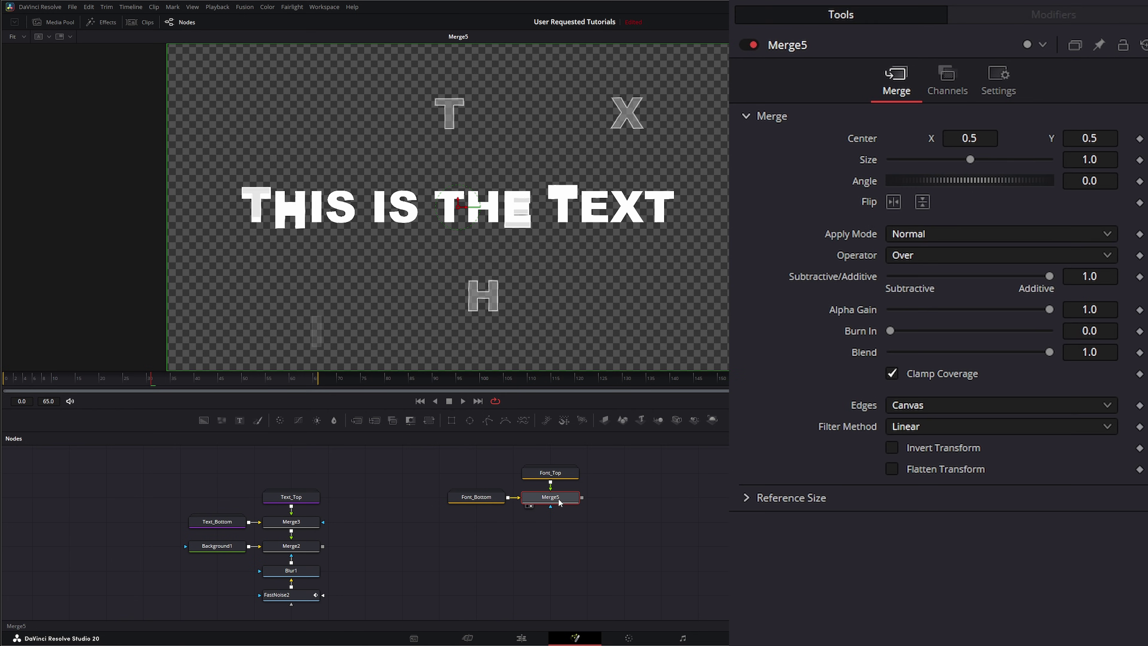
pyautogui.click(419, 400)
pyautogui.click(463, 400)
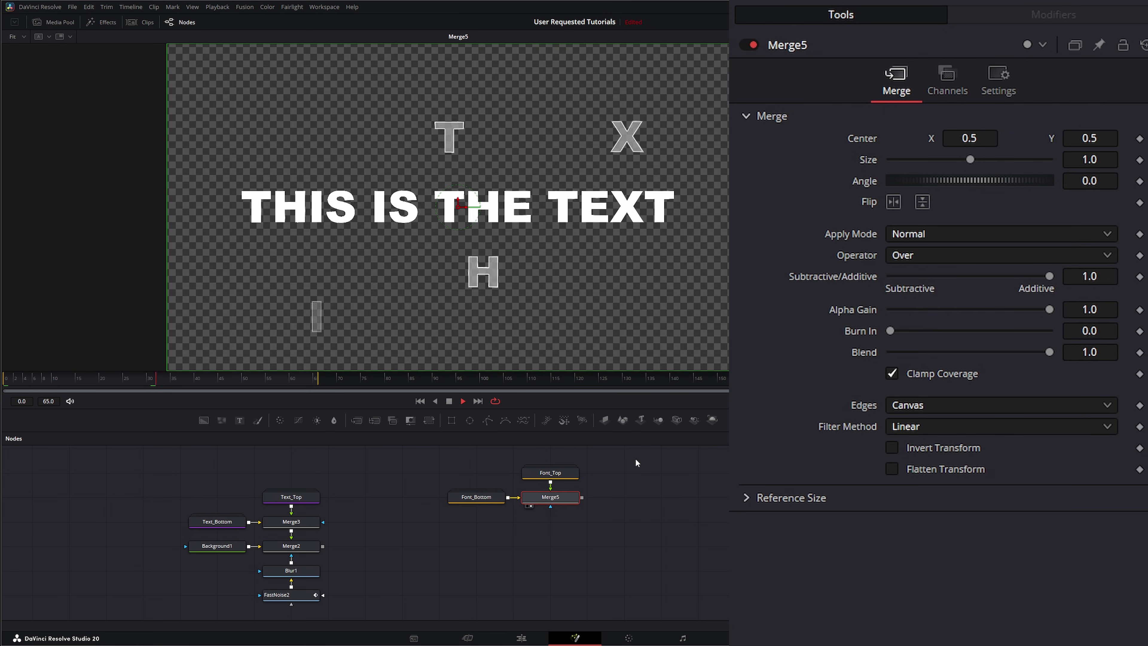
pyautogui.click(105, 378)
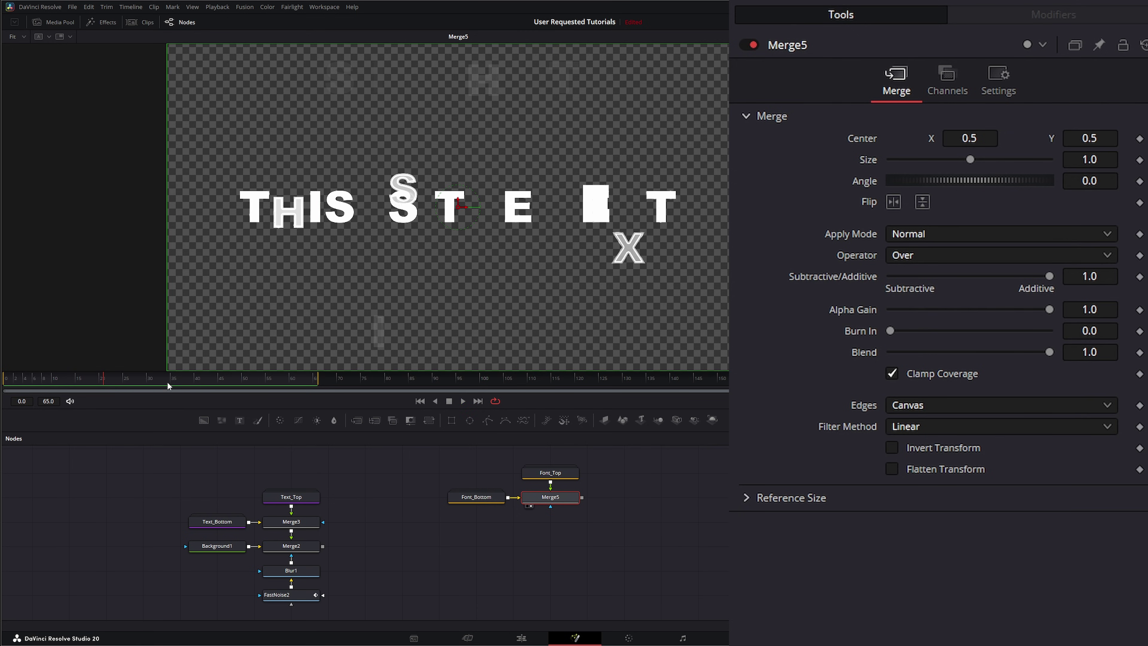
pyautogui.moveTo(128, 375); pyautogui.dragTo(122, 378)
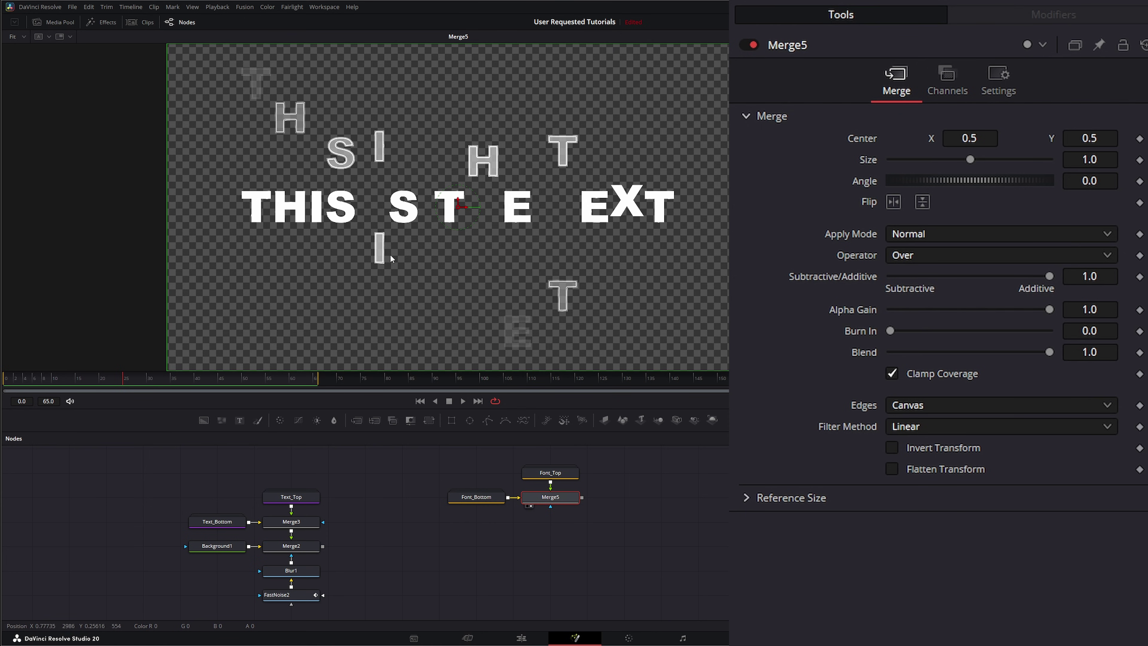
# Add a black Background node, composite the Merge5 text over it with a new Merge node, and play back the result
pyautogui.click(597, 506)
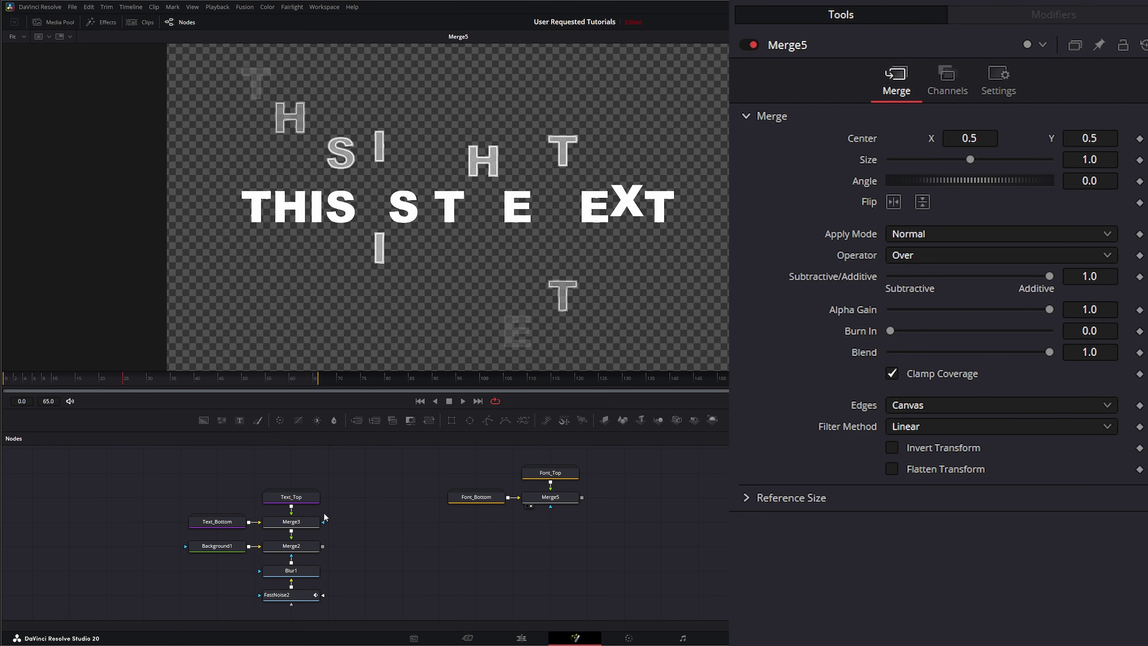
pyautogui.moveTo(203, 420); pyautogui.dragTo(483, 543)
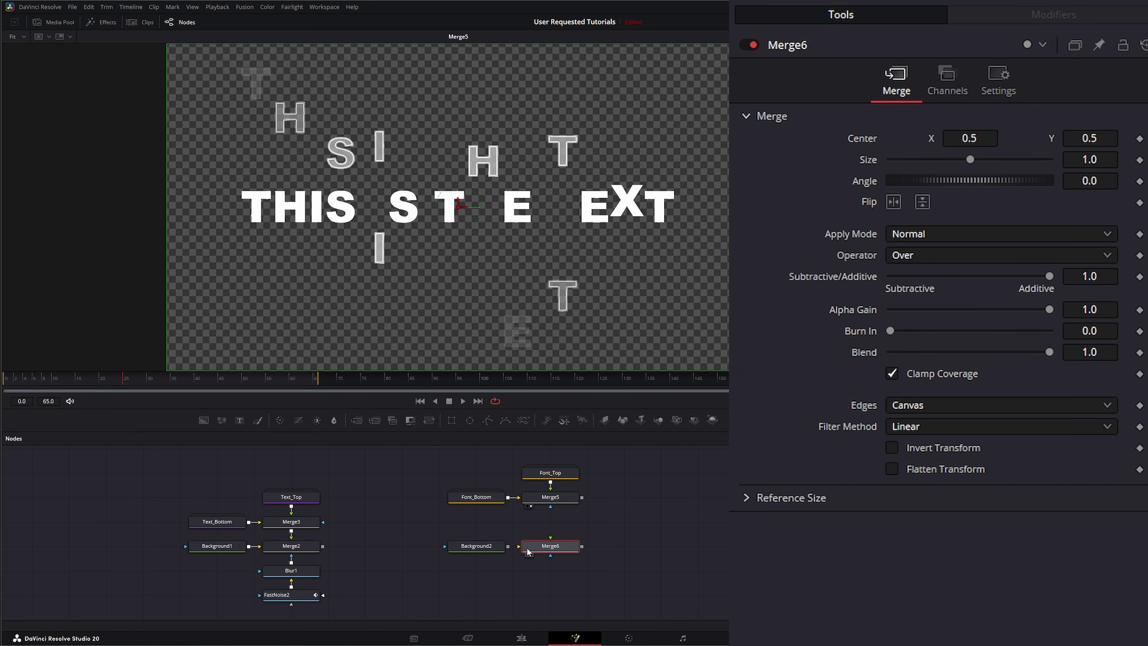
pyautogui.click(502, 547)
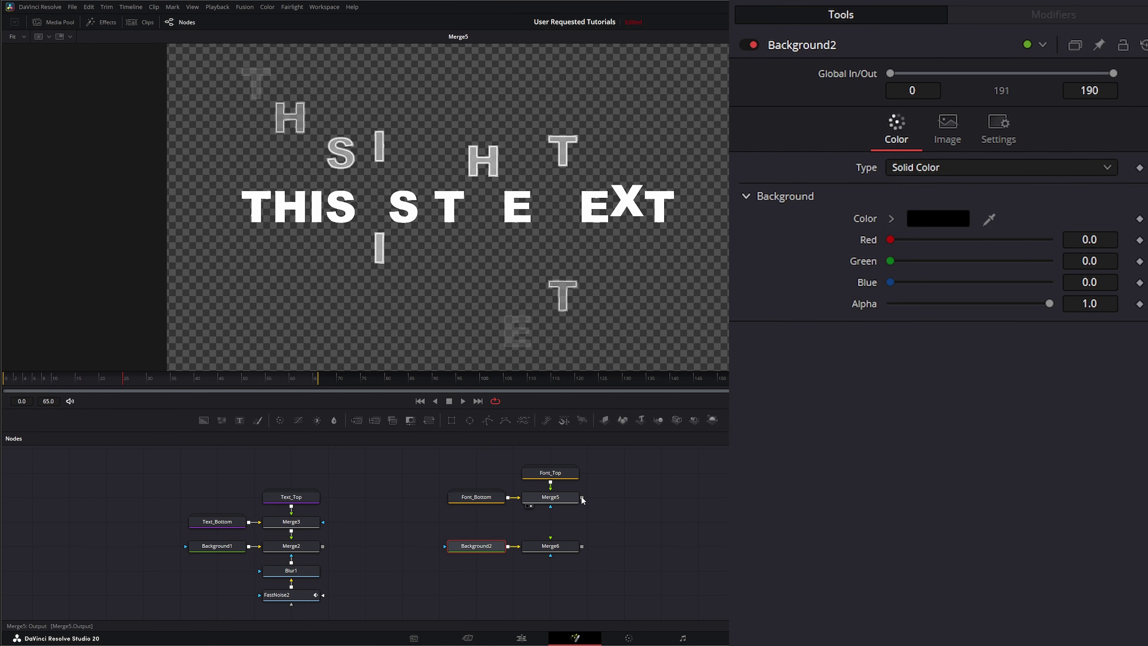
pyautogui.moveTo(582, 497); pyautogui.dragTo(515, 303)
pyautogui.click(420, 400)
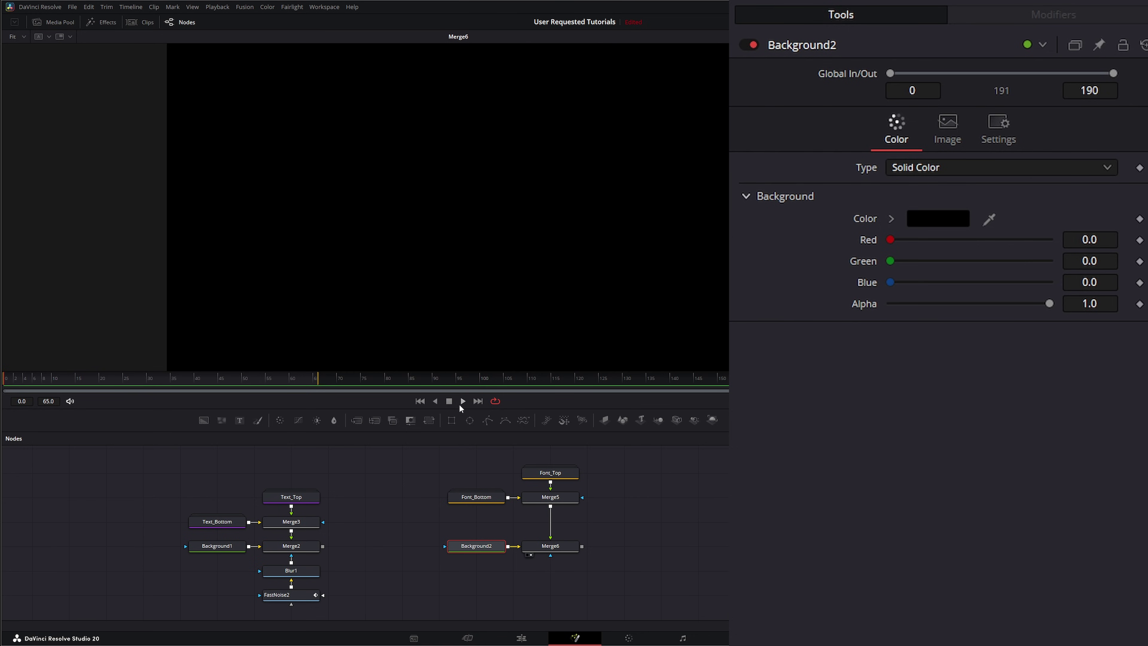
pyautogui.click(461, 402)
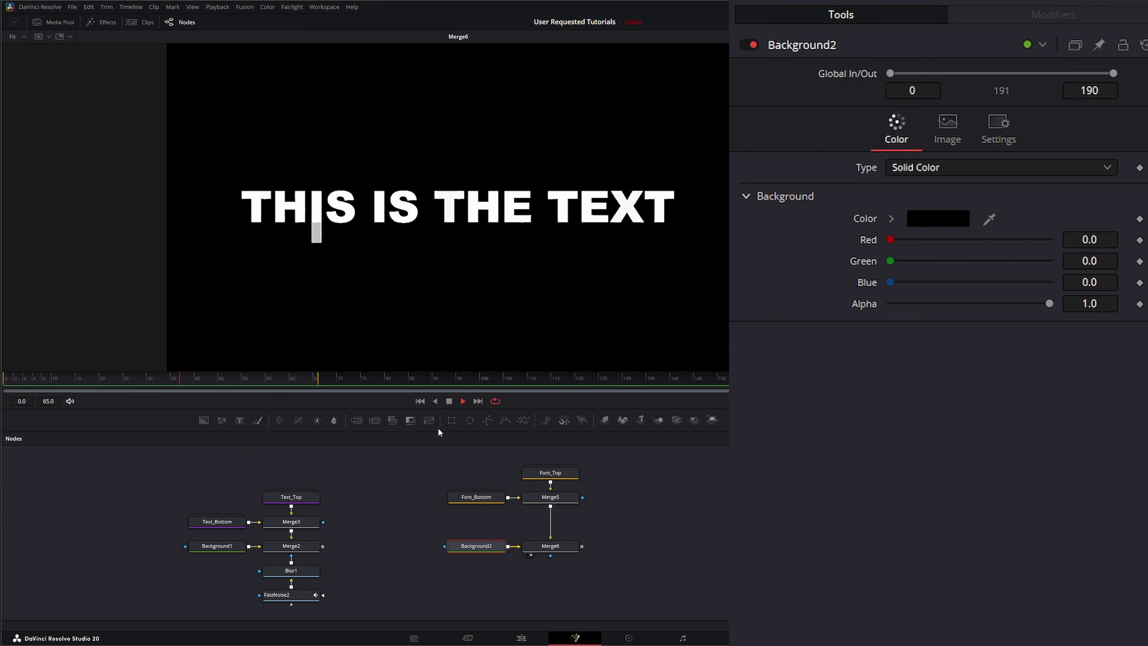
pyautogui.click(449, 401)
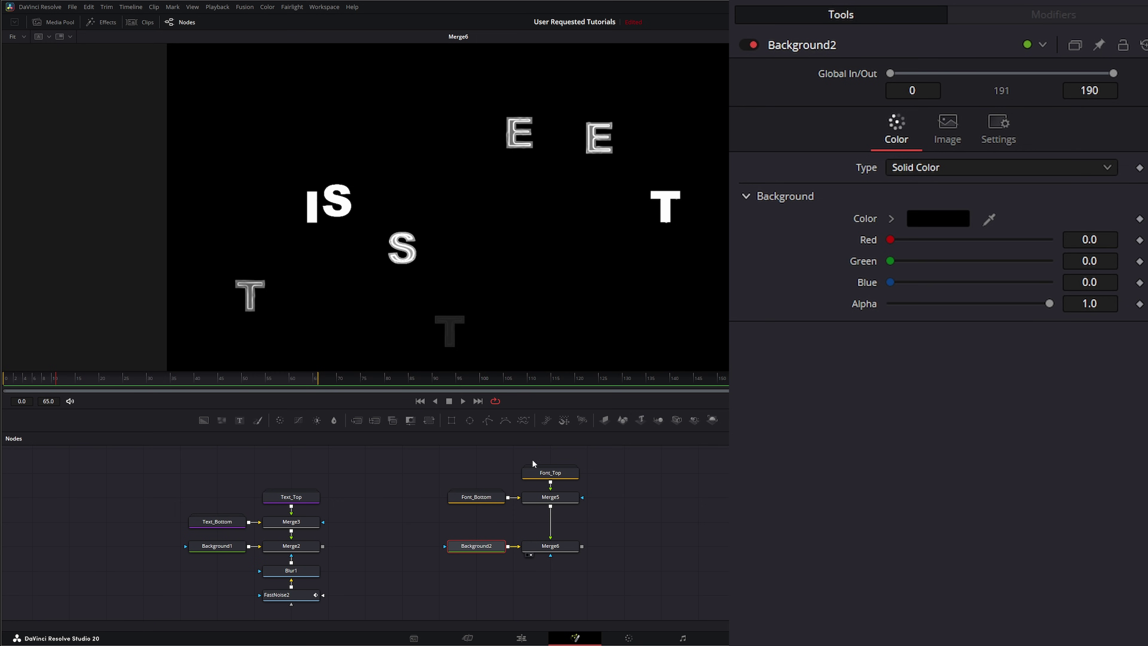
# In Font_Bottom, enable Motion Blur on Text1 with Quality 5 and a Shutter Angle of 261.8
pyautogui.doubleClick(477, 497)
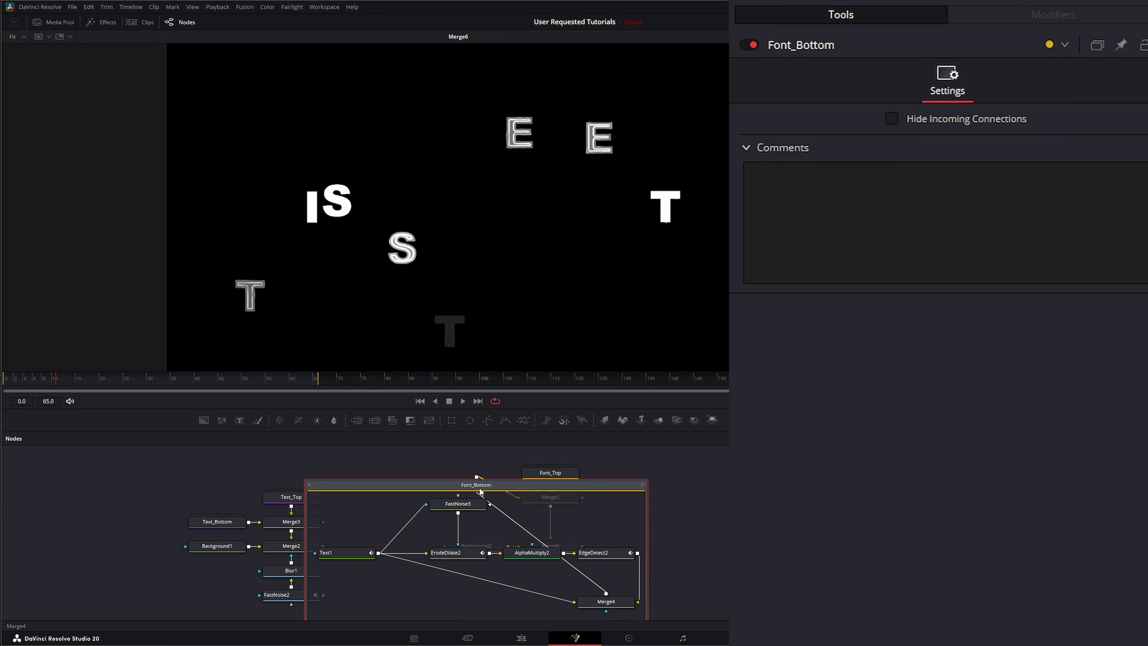
pyautogui.click(347, 558)
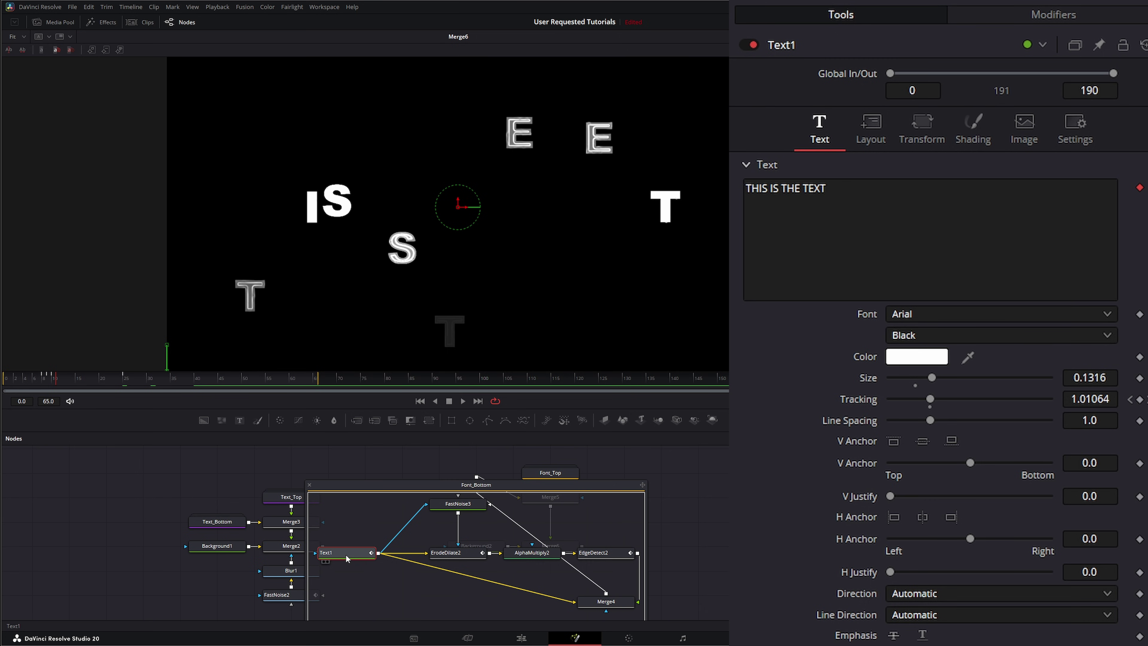
pyautogui.click(1075, 128)
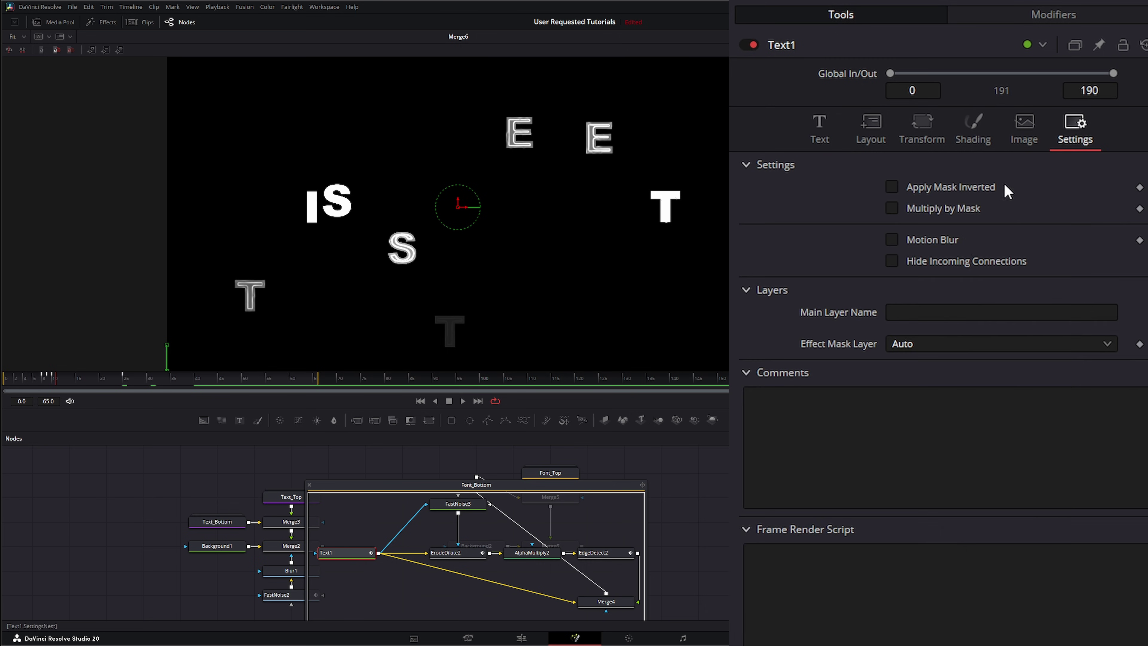
pyautogui.click(891, 239)
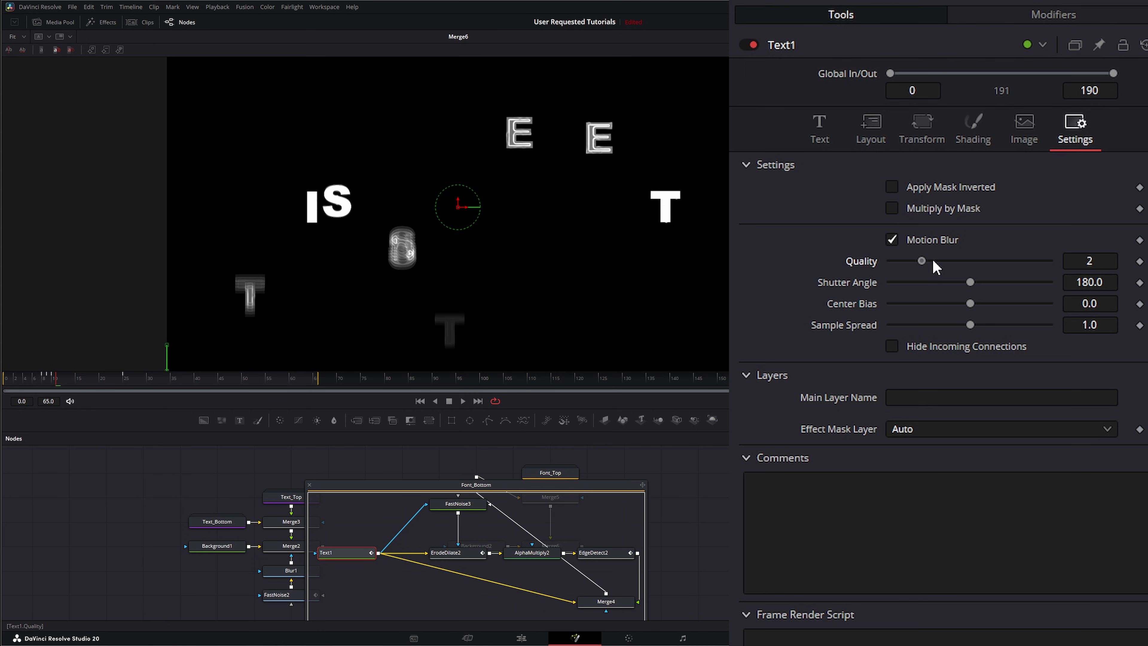
pyautogui.moveTo(933, 261); pyautogui.dragTo(962, 261)
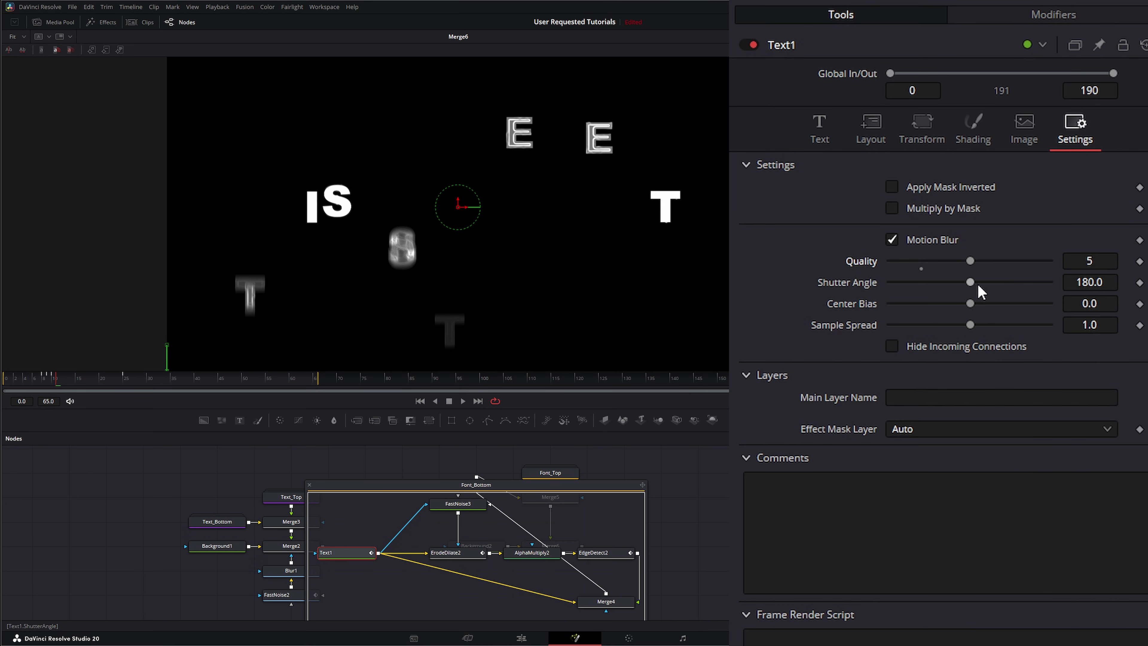
pyautogui.moveTo(970, 282); pyautogui.dragTo(1005, 282)
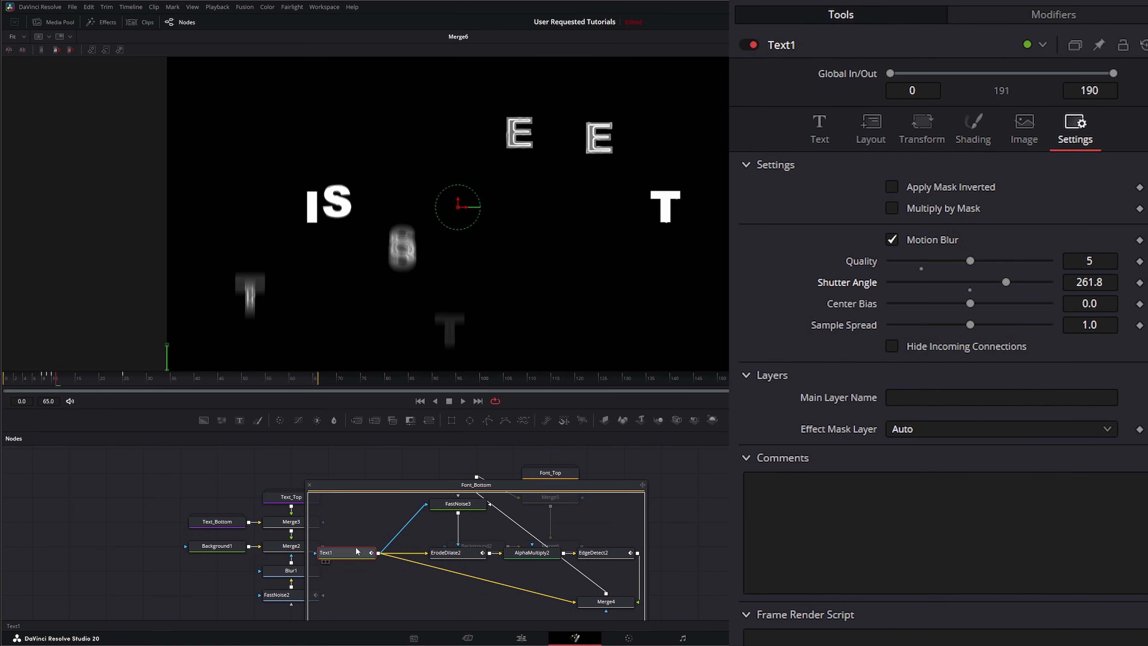
pyautogui.click(309, 485)
# In Font_Top, enable Motion Blur on Text1_1 with Quality 5 and Shutter Angle 261, and play back the composite
pyautogui.doubleClick(557, 471)
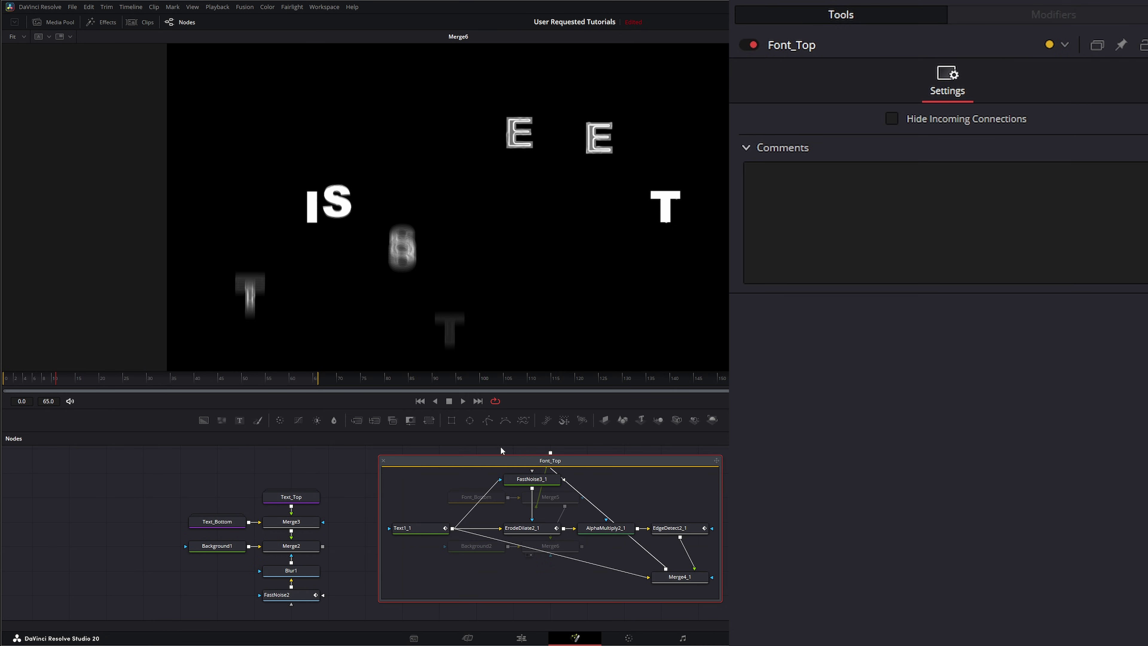
pyautogui.click(417, 528)
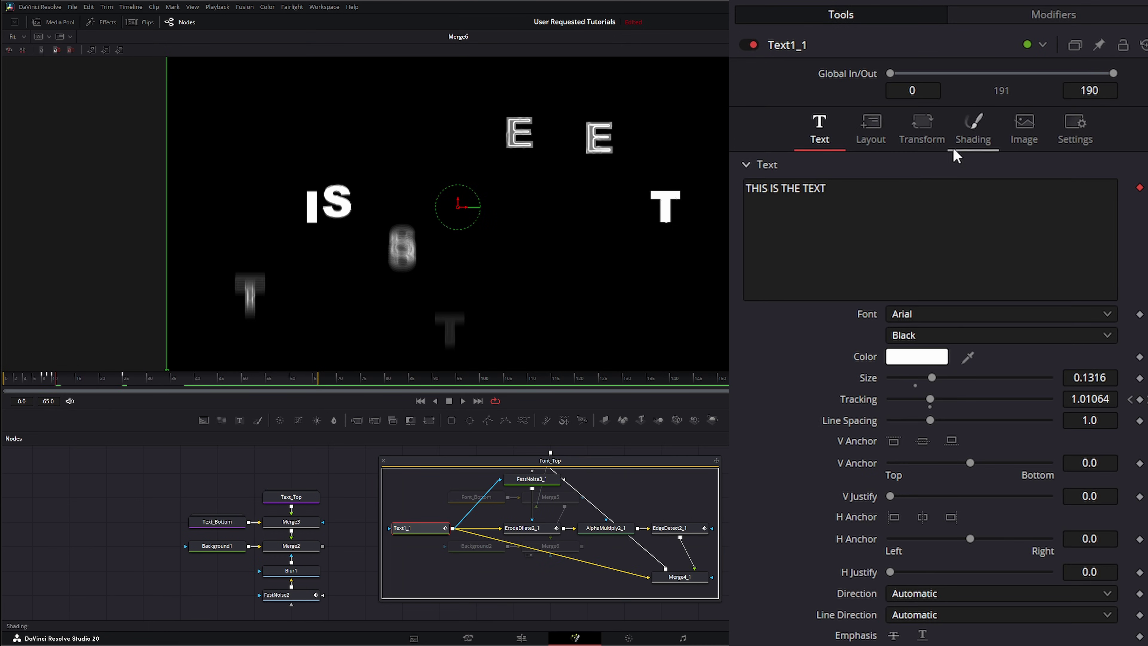
pyautogui.click(1075, 129)
pyautogui.click(896, 243)
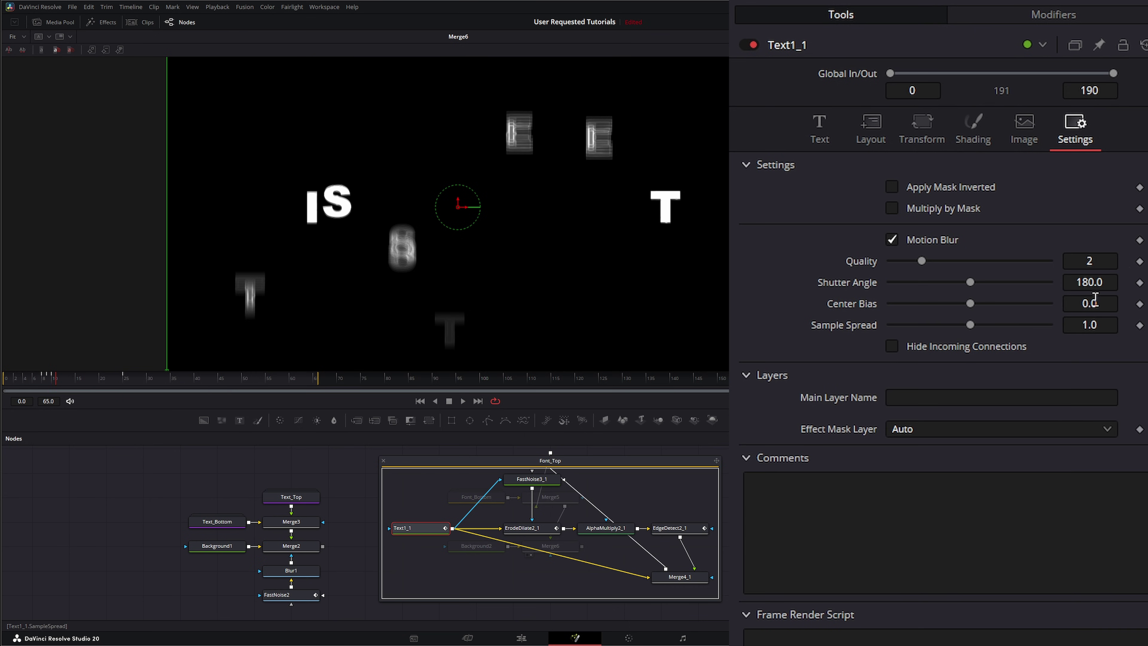
pyautogui.click(1108, 260)
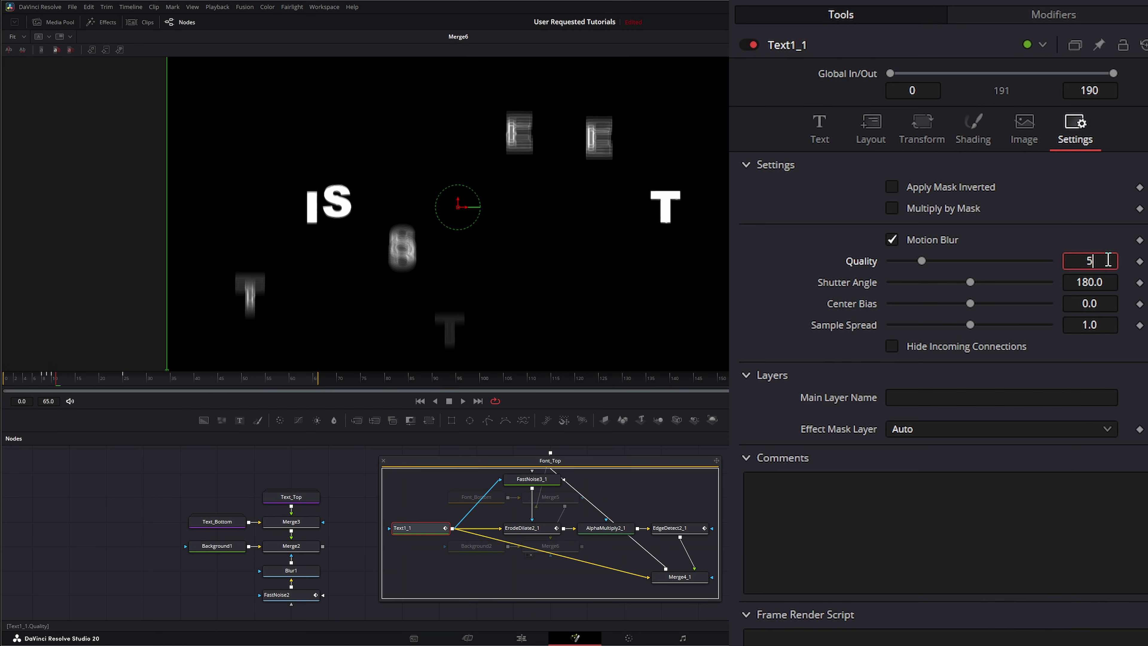
pyautogui.write('5')
pyautogui.click(1103, 281)
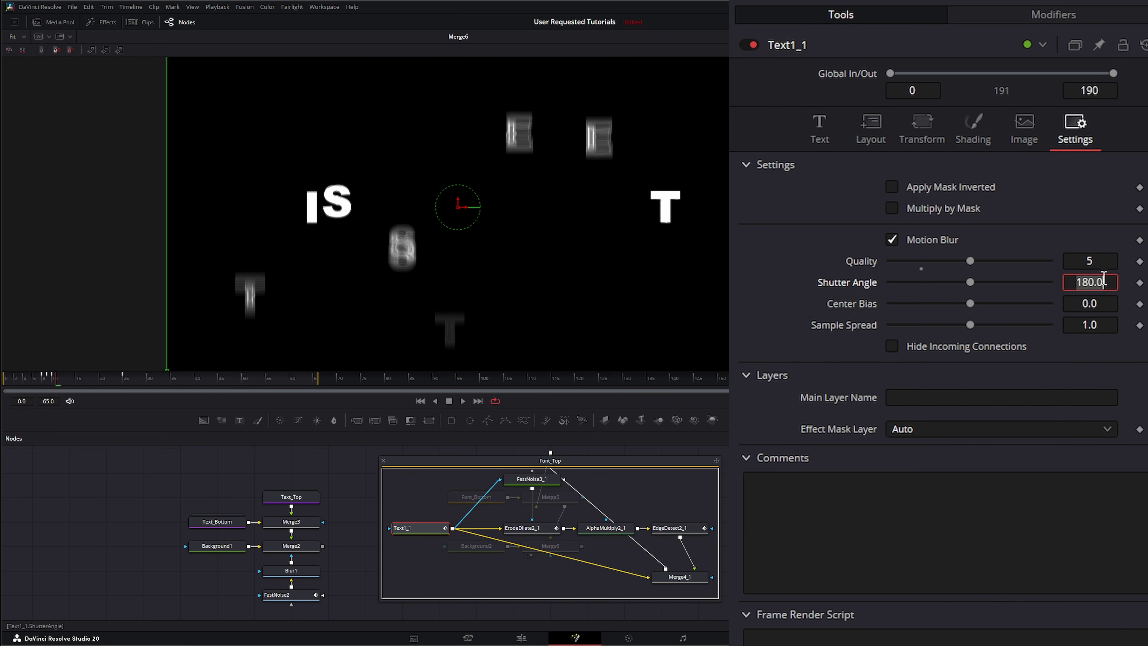
pyautogui.write('261')
pyautogui.press('Tab')
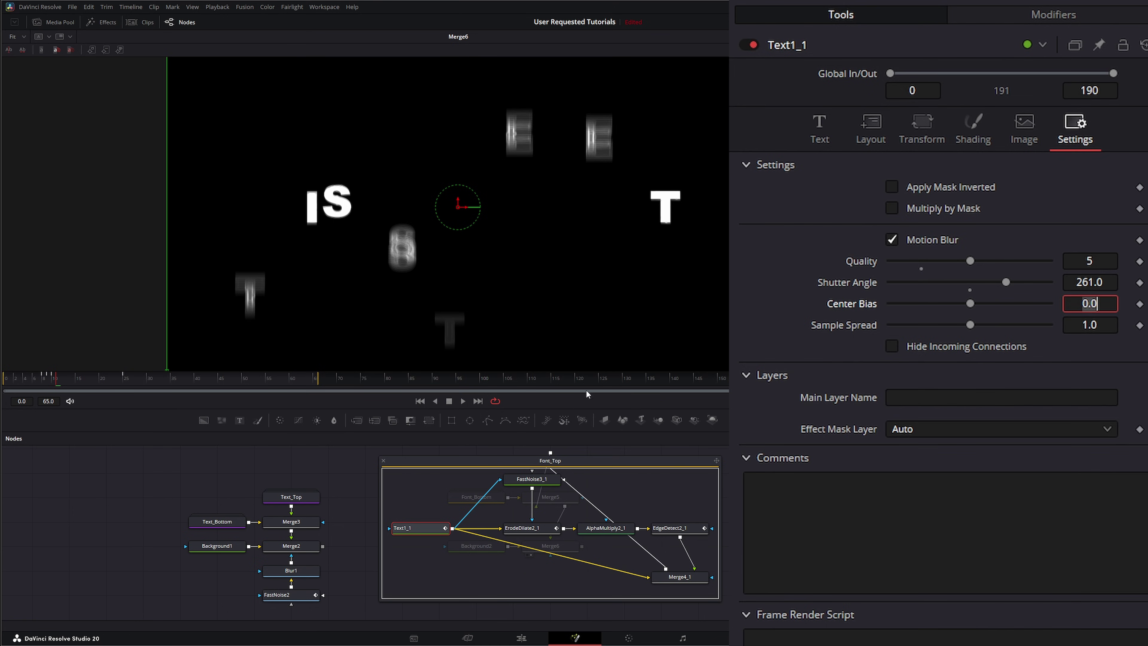
pyautogui.click(384, 460)
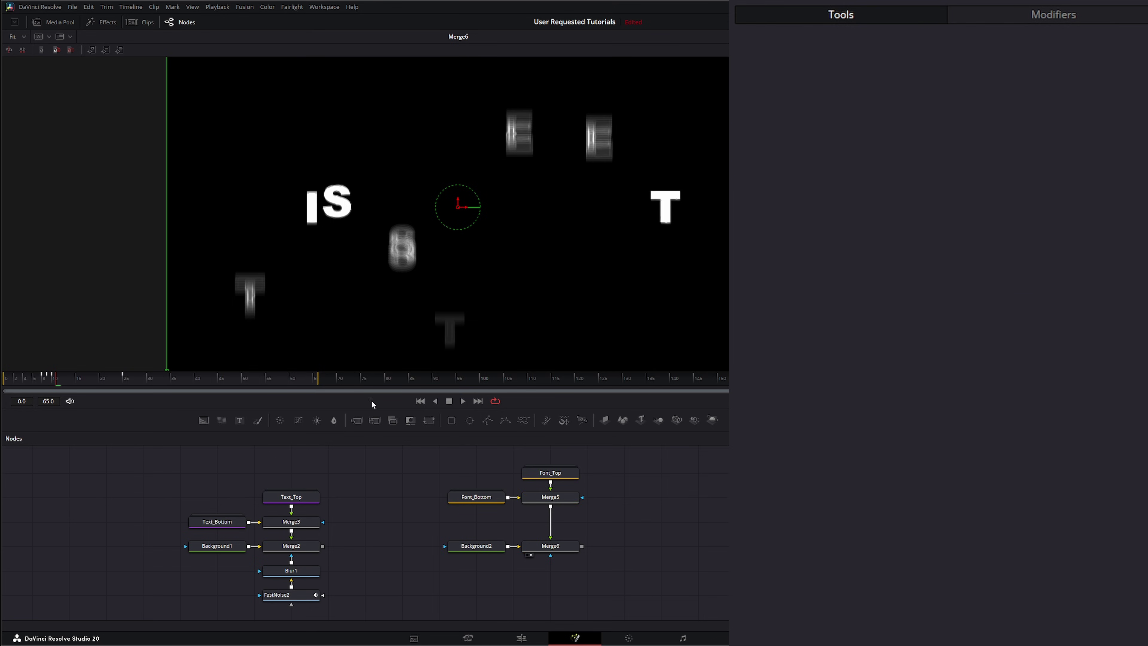
pyautogui.click(462, 401)
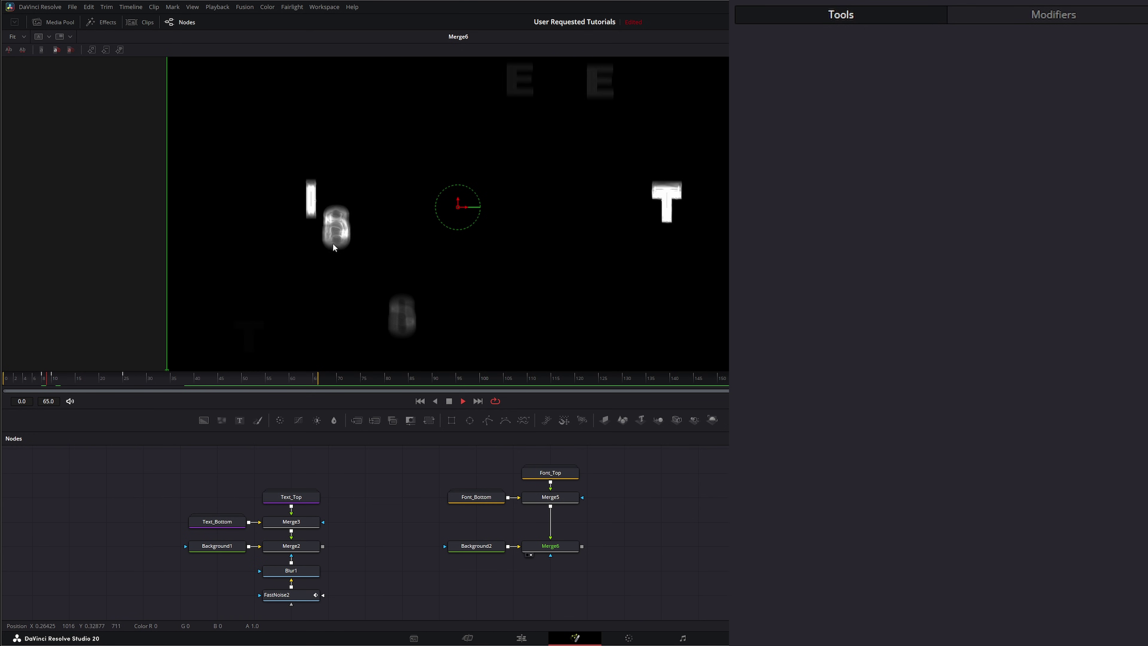
pyautogui.click(450, 401)
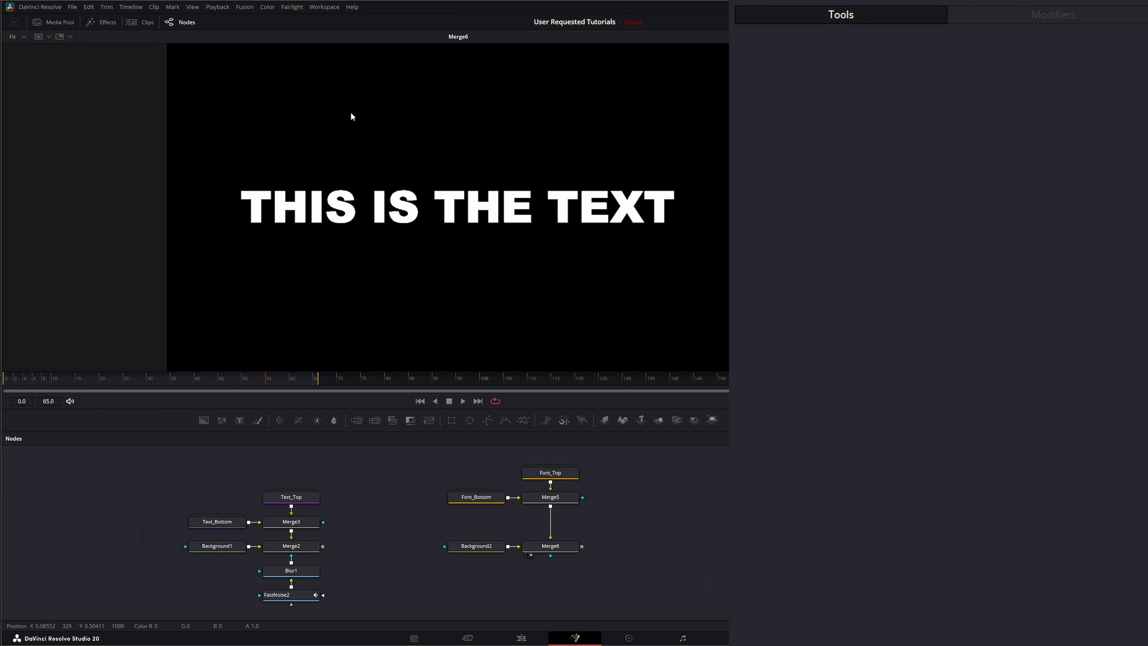
# Add a FastNoise node as the effect mask of Merge6 and show the noise on its own in the viewer
pyautogui.moveTo(210, 379); pyautogui.dragTo(150, 379)
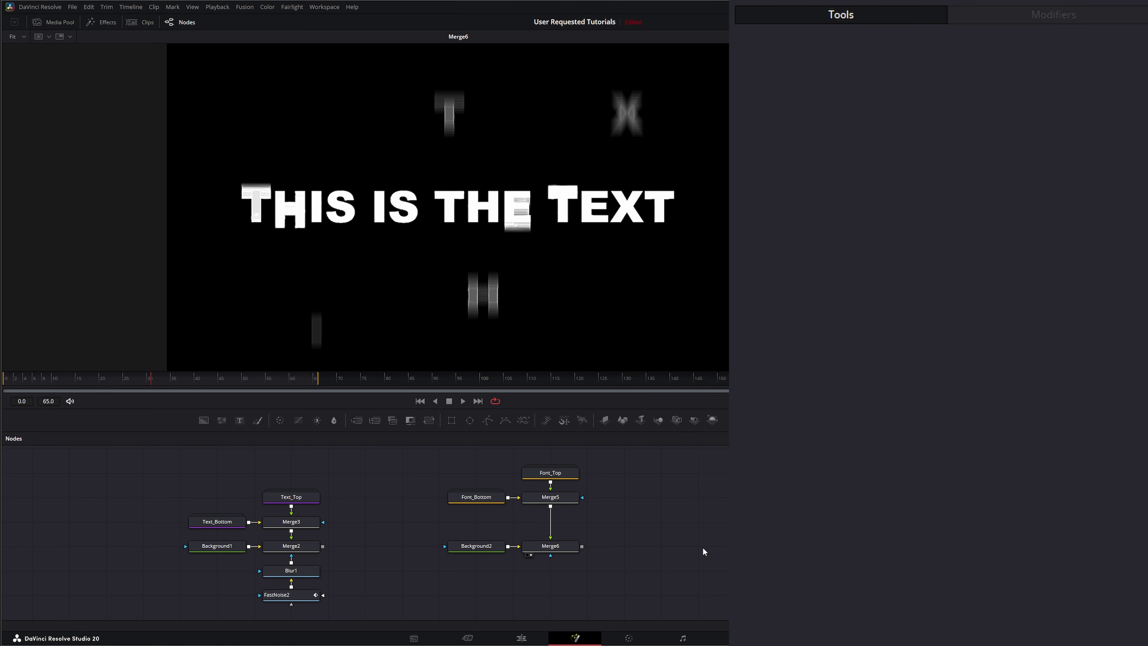
pyautogui.hotkey('shift', 'space')
pyautogui.write('fast')
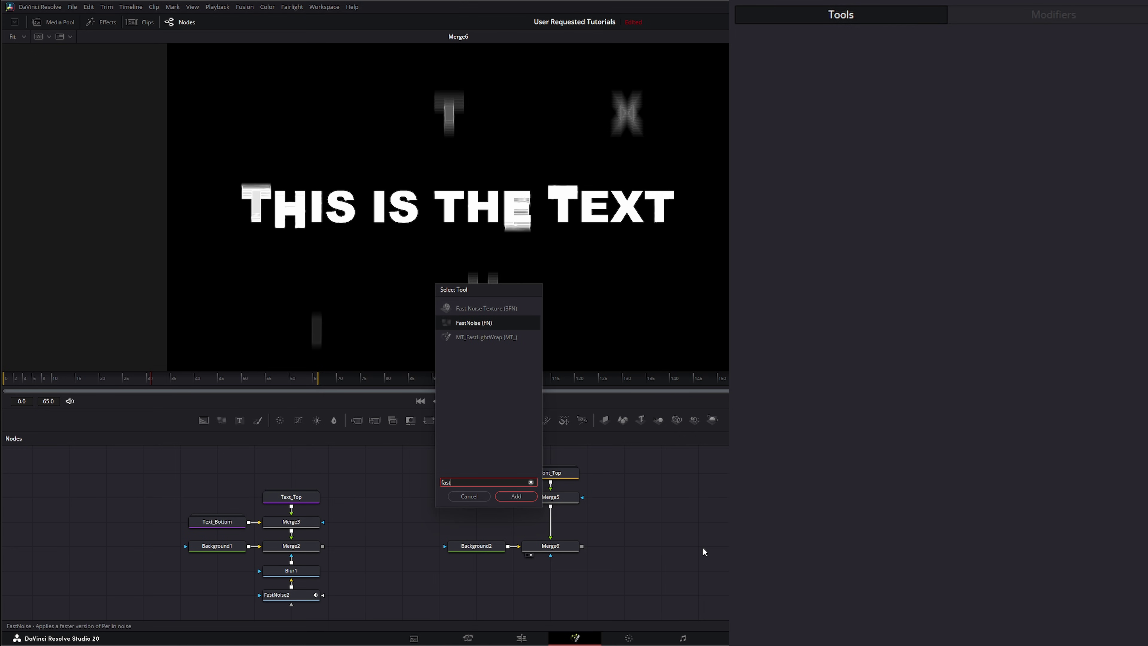
pyautogui.press('Return')
pyautogui.moveTo(702, 546); pyautogui.dragTo(550, 555)
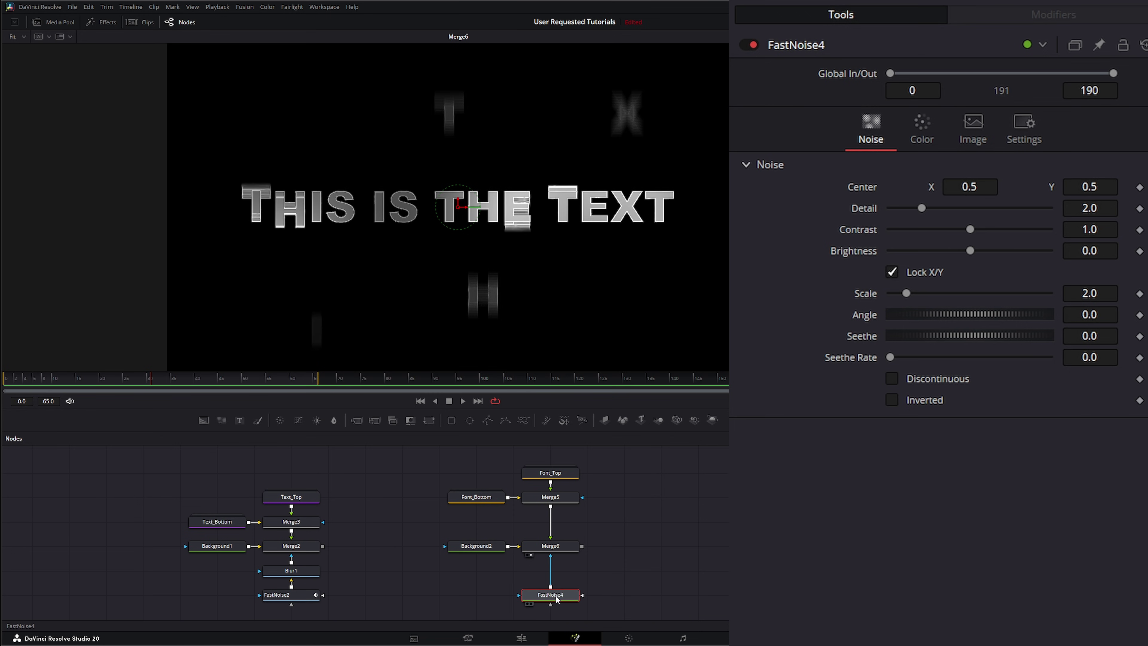
pyautogui.moveTo(557, 599); pyautogui.dragTo(561, 272)
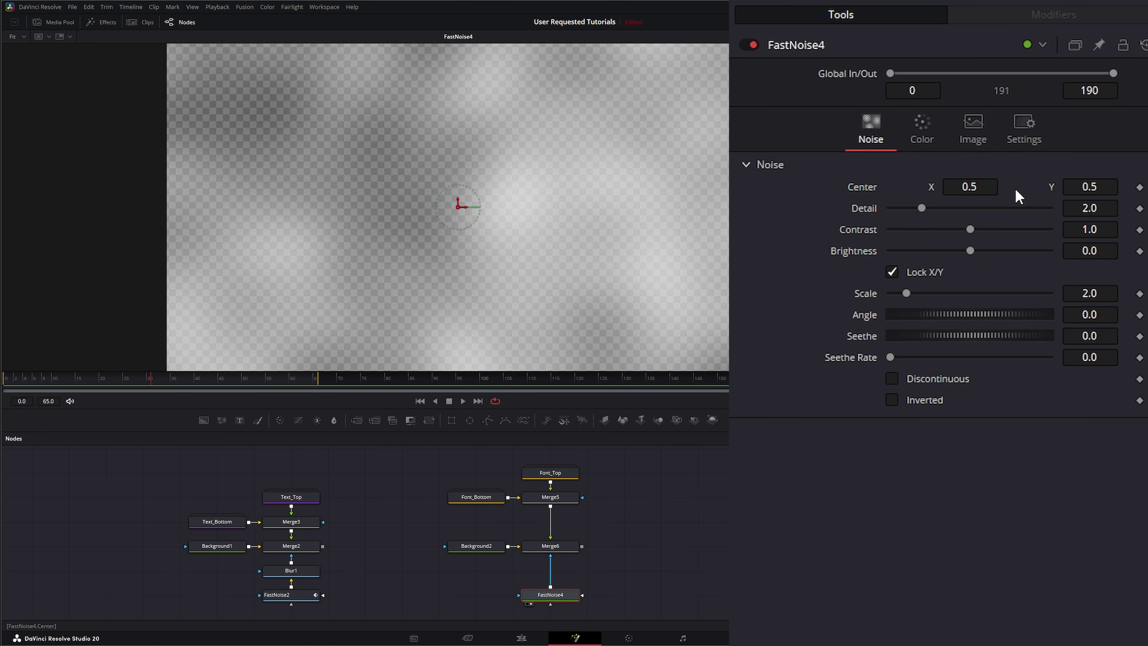
# Set FastNoise4's Detail to 10, Contrast to 29 and Brightness to 1.0
pyautogui.moveTo(917, 208); pyautogui.dragTo(1068, 212)
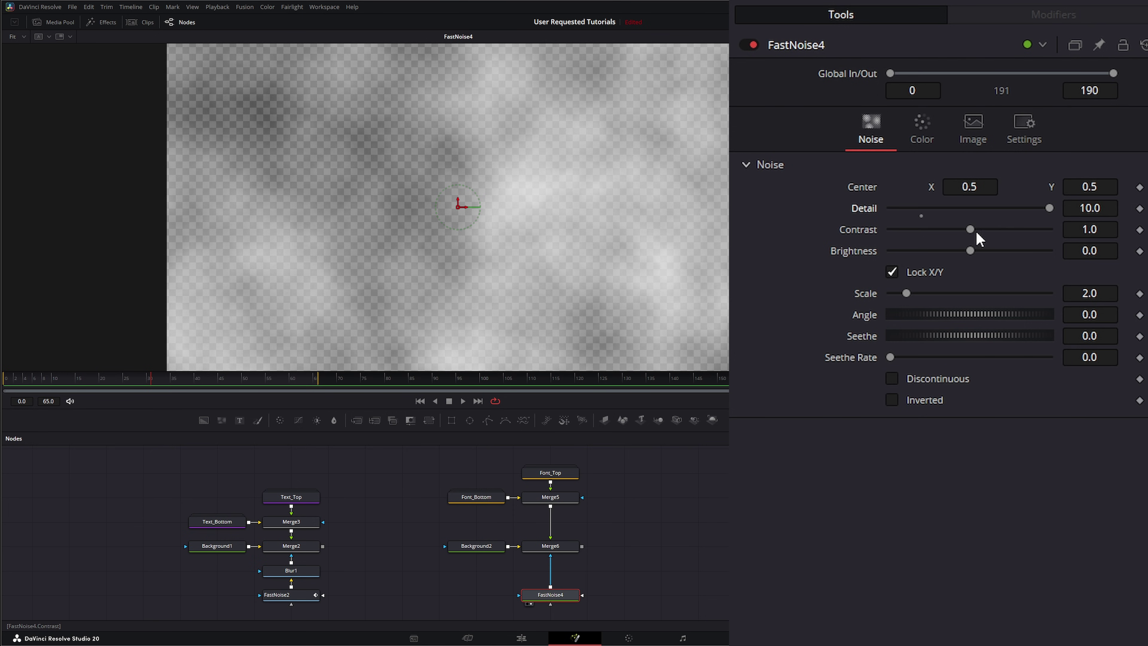
pyautogui.moveTo(976, 232); pyautogui.dragTo(1049, 230)
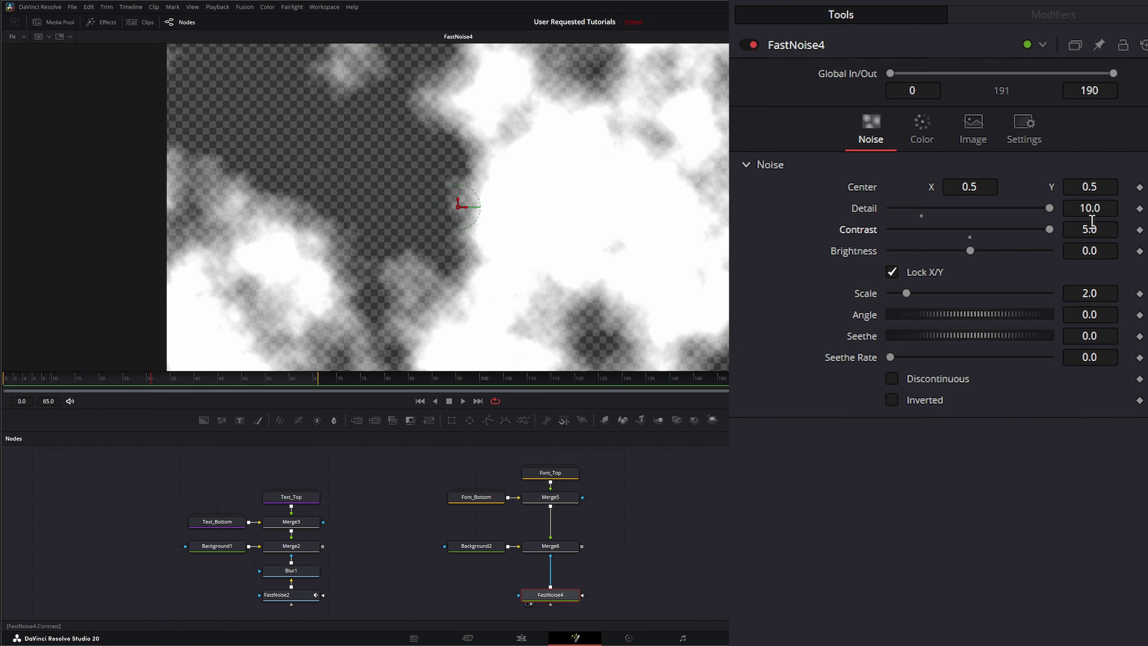
pyautogui.click(1098, 234)
pyautogui.write('29')
pyautogui.press('Tab')
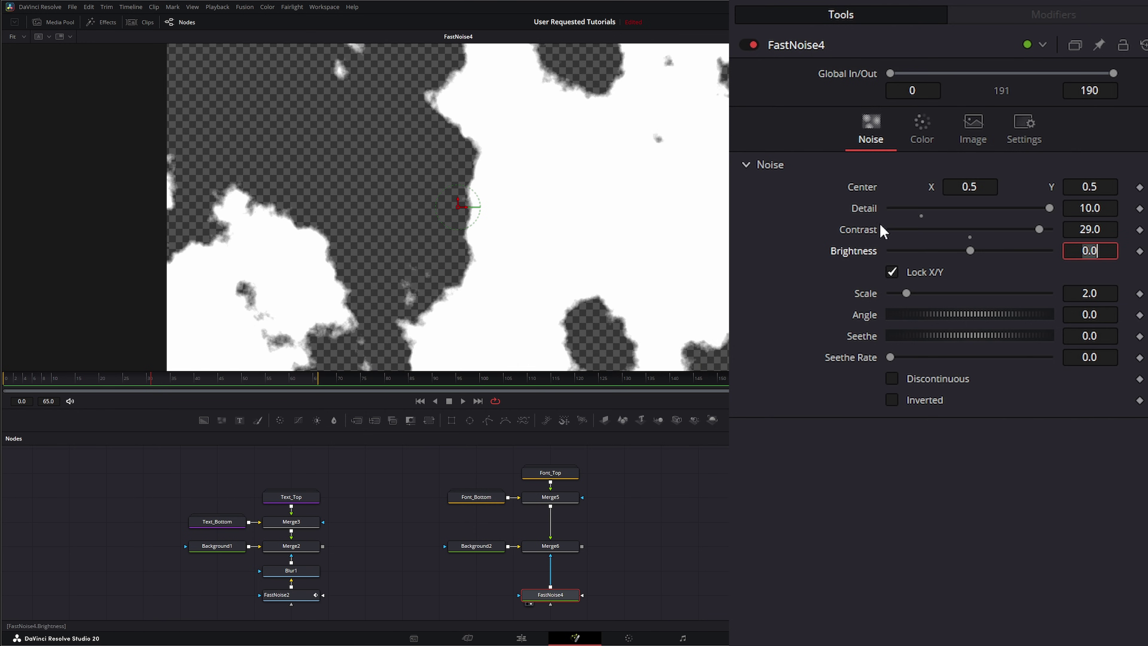
pyautogui.moveTo(969, 250); pyautogui.dragTo(1051, 250)
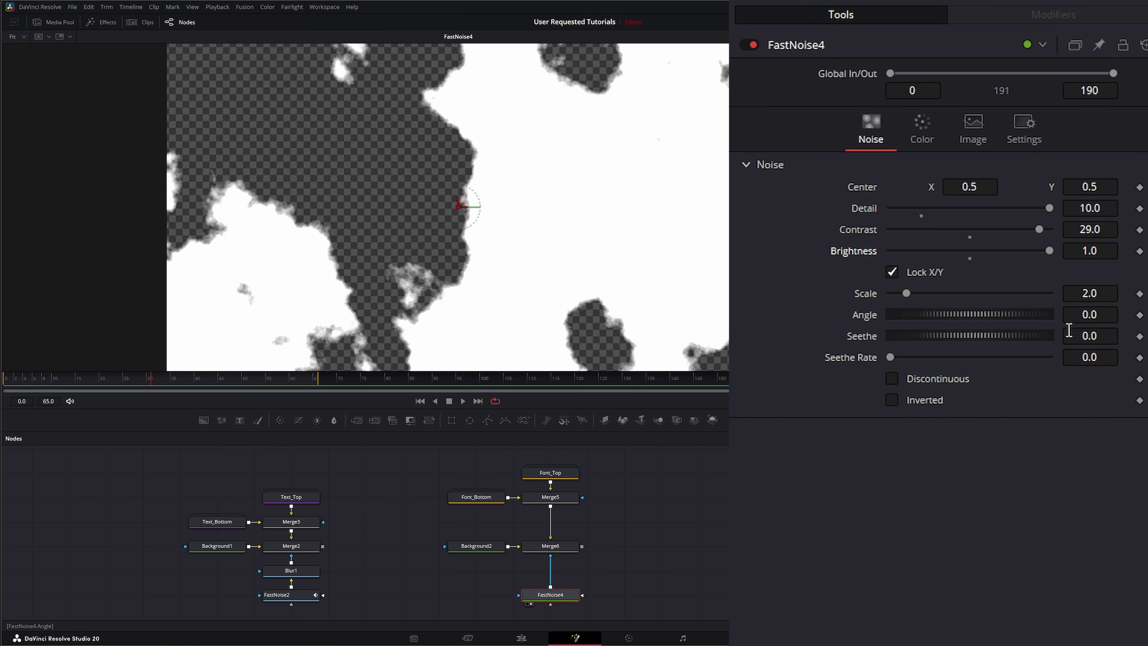
# Set FastNoise4's Scale to 18
pyautogui.click(945, 293)
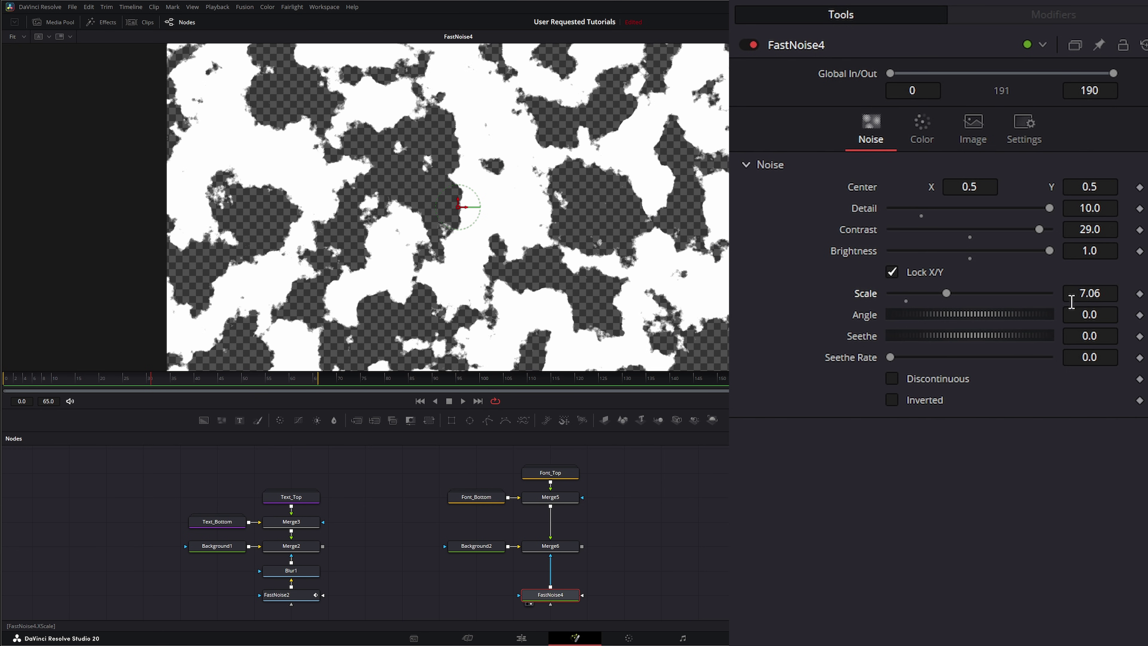
pyautogui.click(1086, 292)
pyautogui.doubleClick(1090, 293)
pyautogui.write('18')
pyautogui.press('Tab')
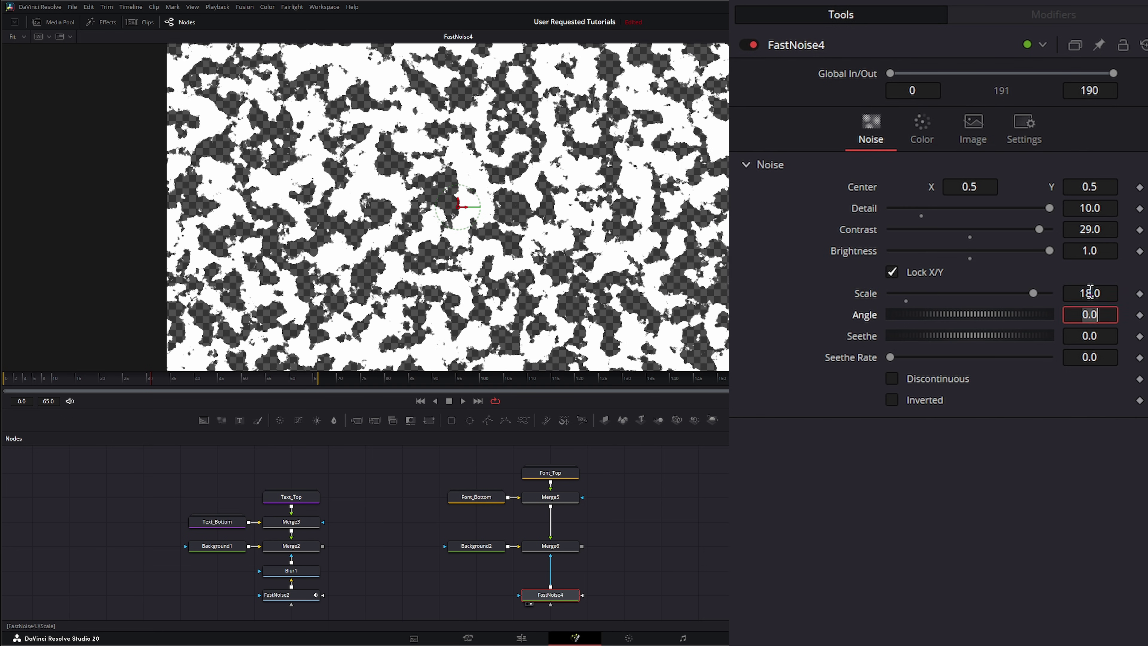
# Set FastNoise4's Seethe to about 0.217 and Seethe Rate to 0.09, and play back the moving noise
pyautogui.moveTo(926, 336); pyautogui.dragTo(971, 335)
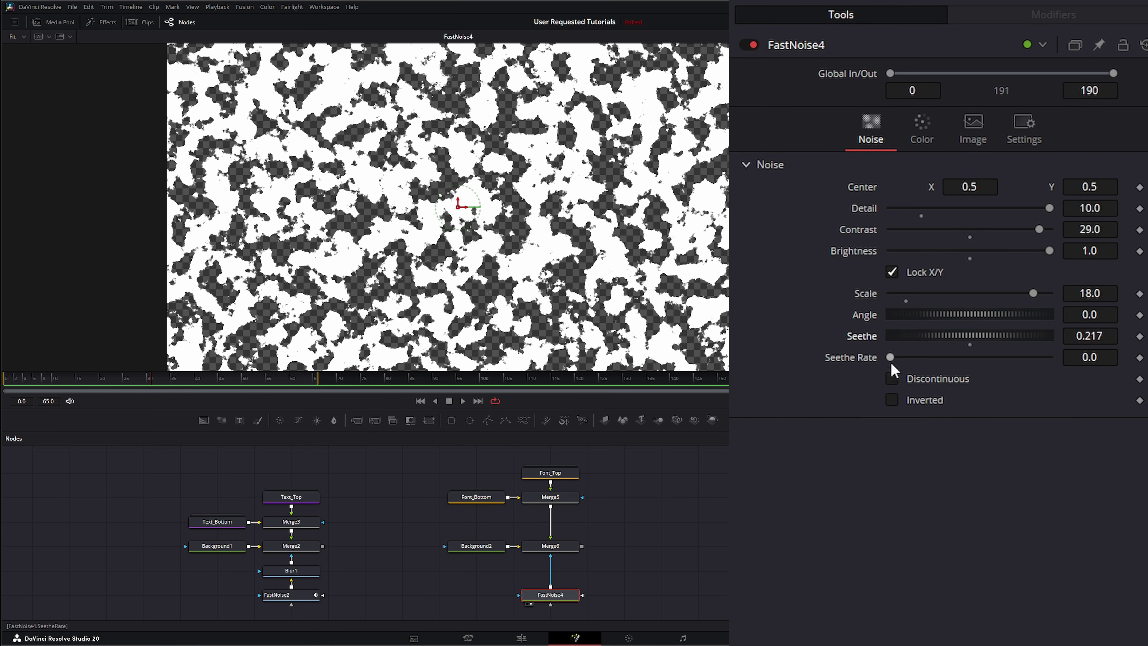
pyautogui.moveTo(891, 357); pyautogui.dragTo(911, 361)
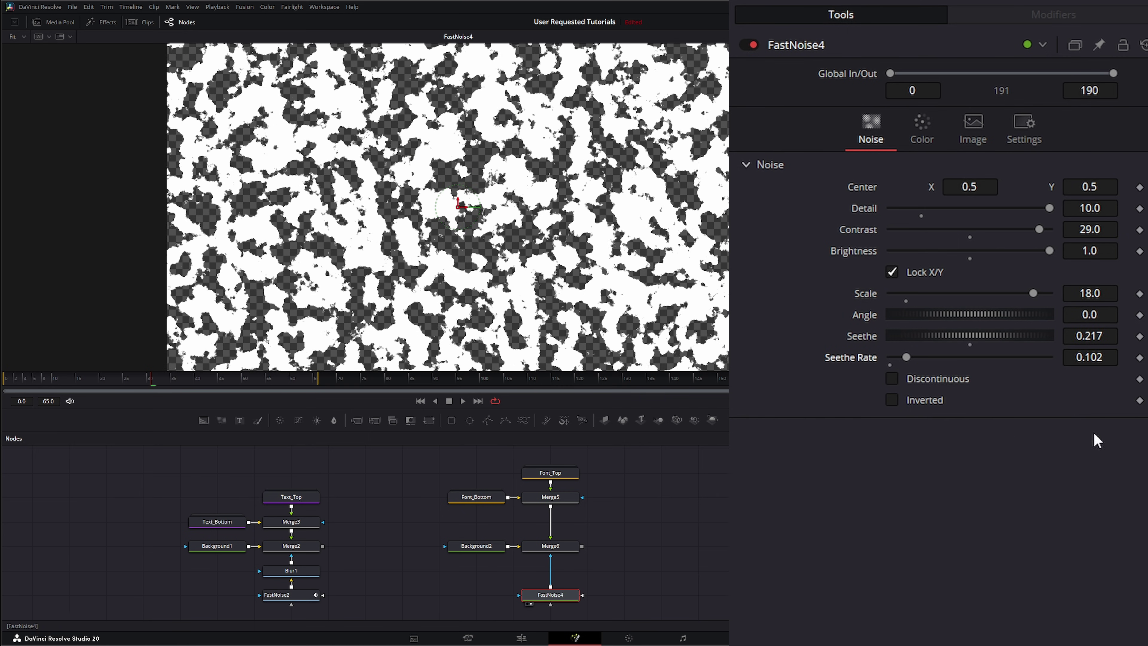
pyautogui.click(1102, 361)
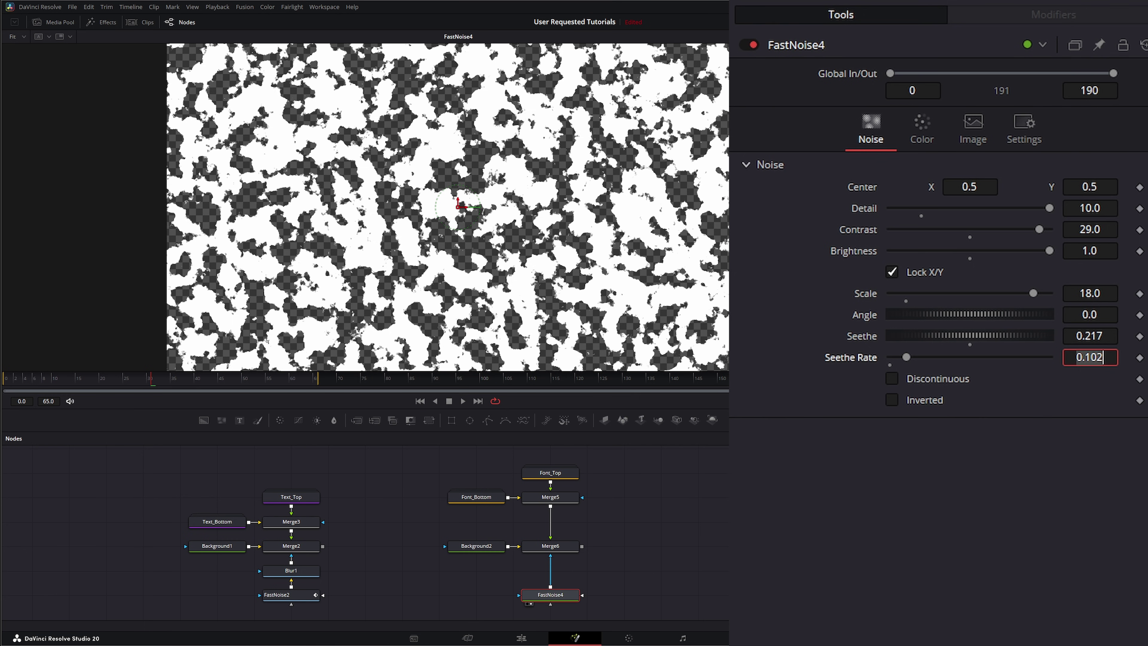
pyautogui.write('.09')
pyautogui.press('Tab')
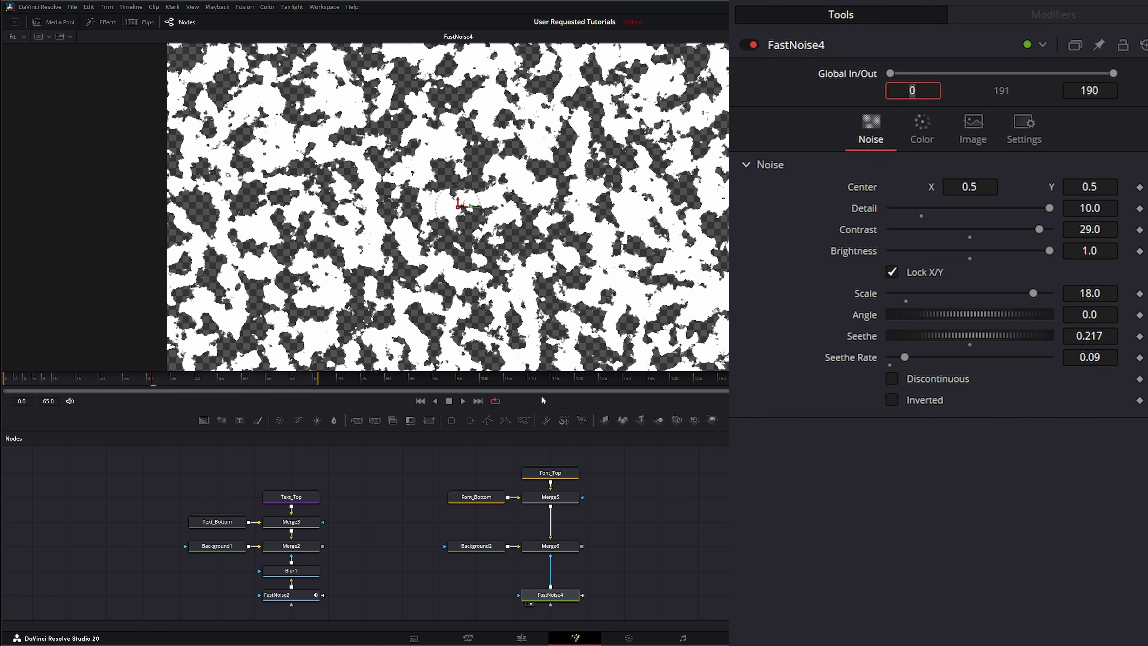
pyautogui.click(464, 400)
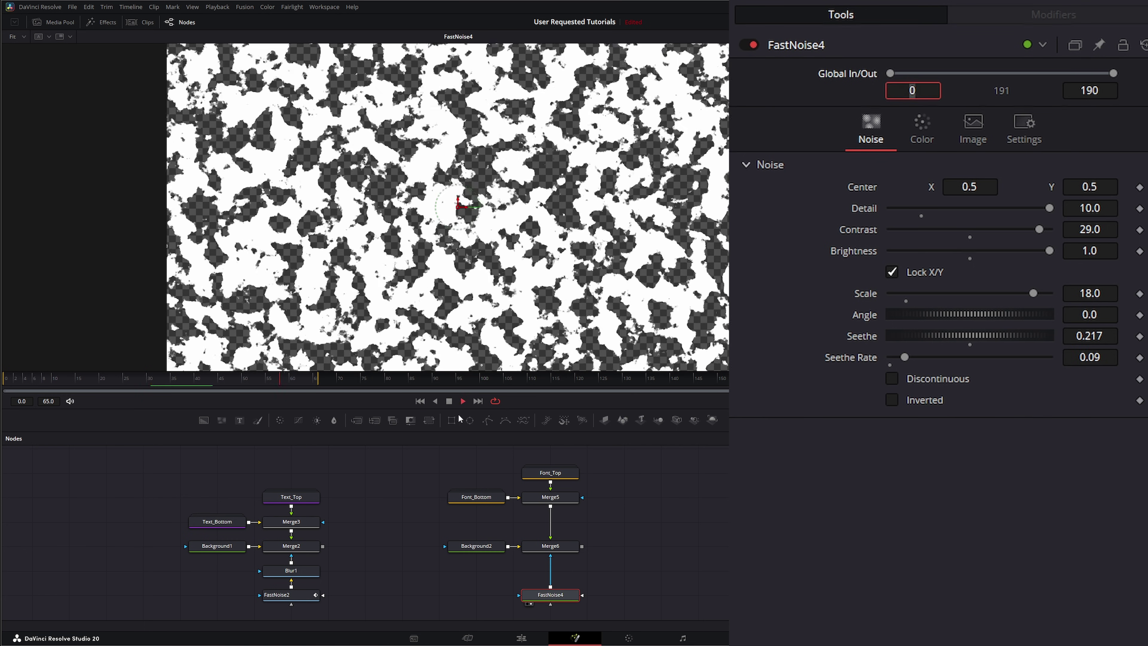
pyautogui.click(448, 400)
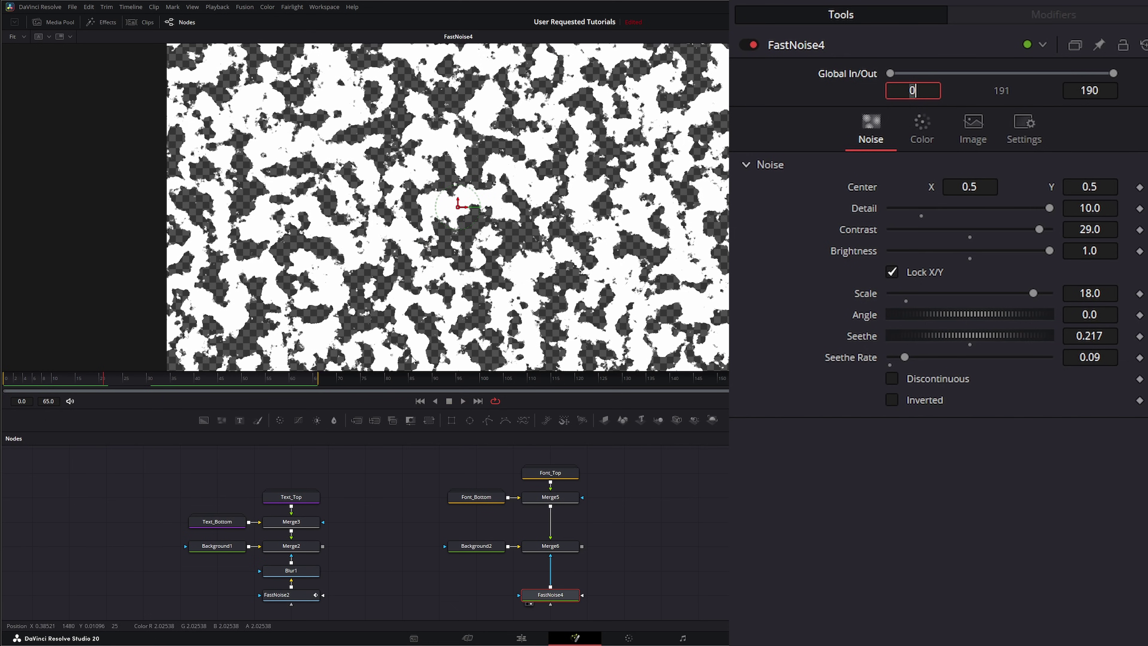
# Insert a Blur node after FastNoise4 and set its Blur Size to about 5.9 while viewing the blurred noise
pyautogui.click(552, 596)
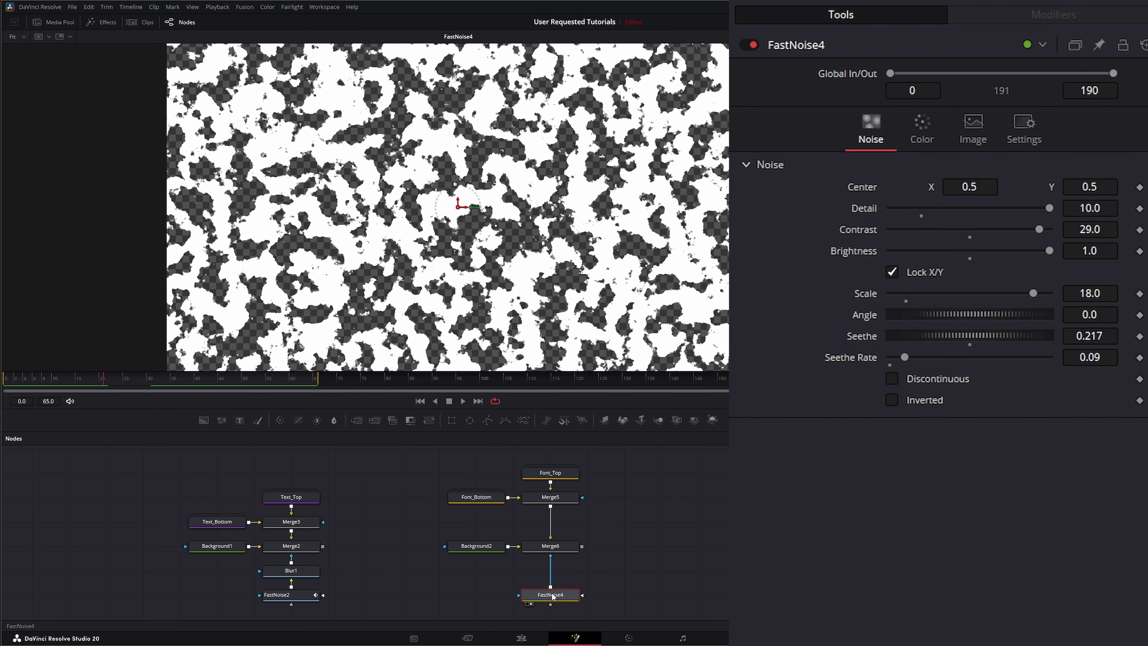
pyautogui.click(335, 420)
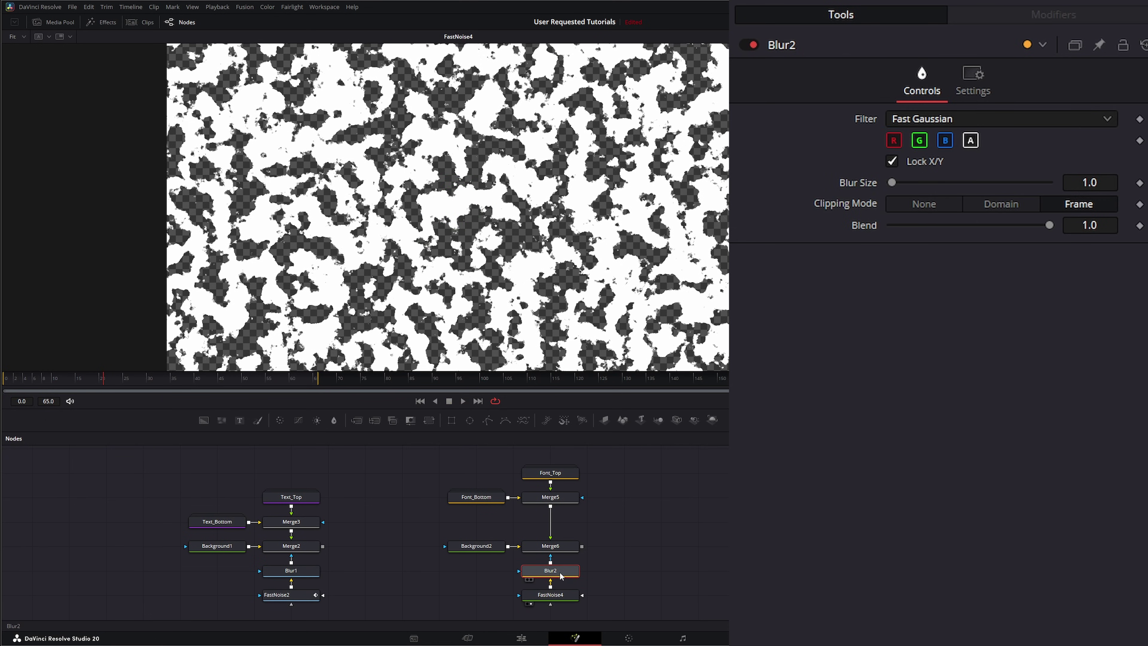
pyautogui.press('1')
pyautogui.moveTo(893, 182); pyautogui.dragTo(901, 182)
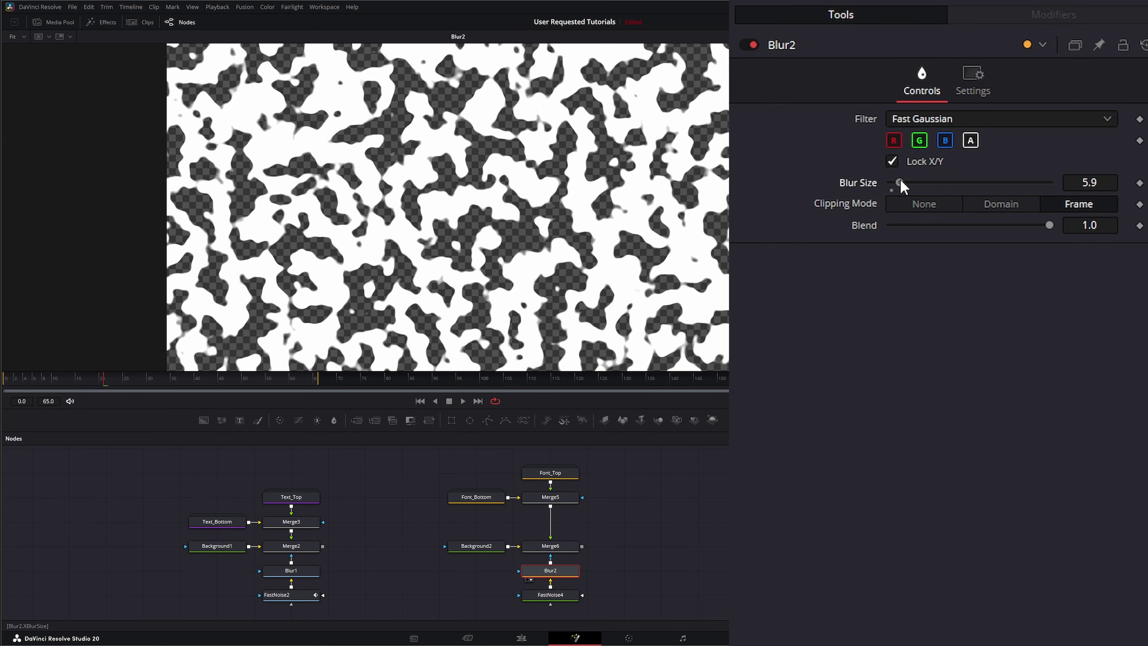
# View Merge6 and play back the text masked by the blurred noise
pyautogui.click(550, 546)
pyautogui.press('1')
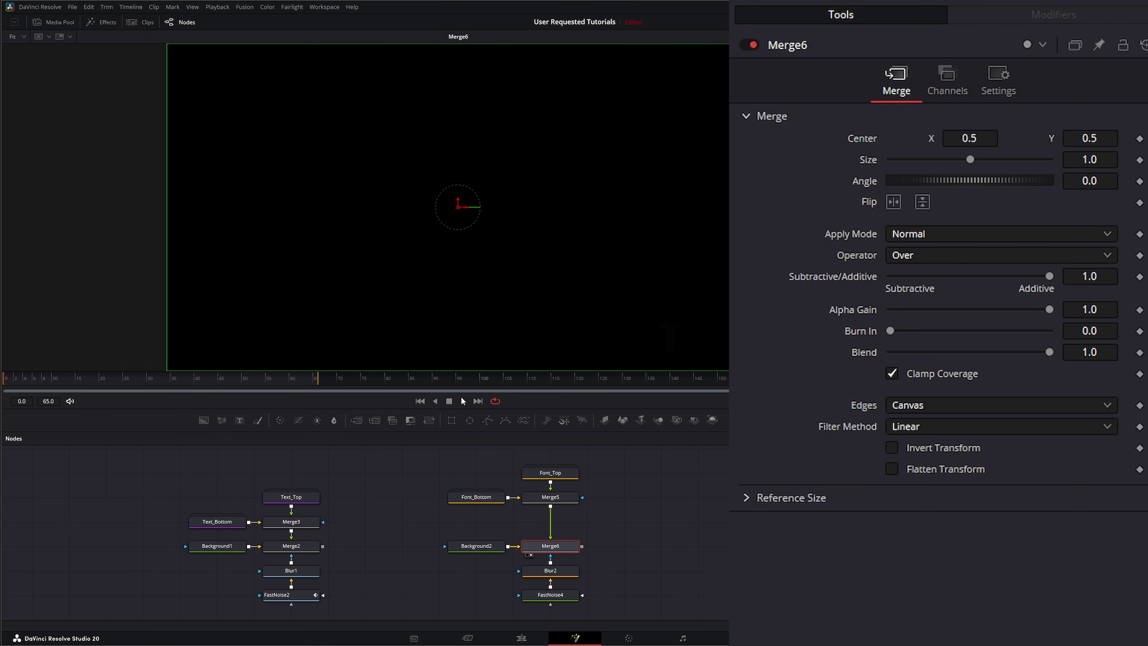
pyautogui.click(463, 401)
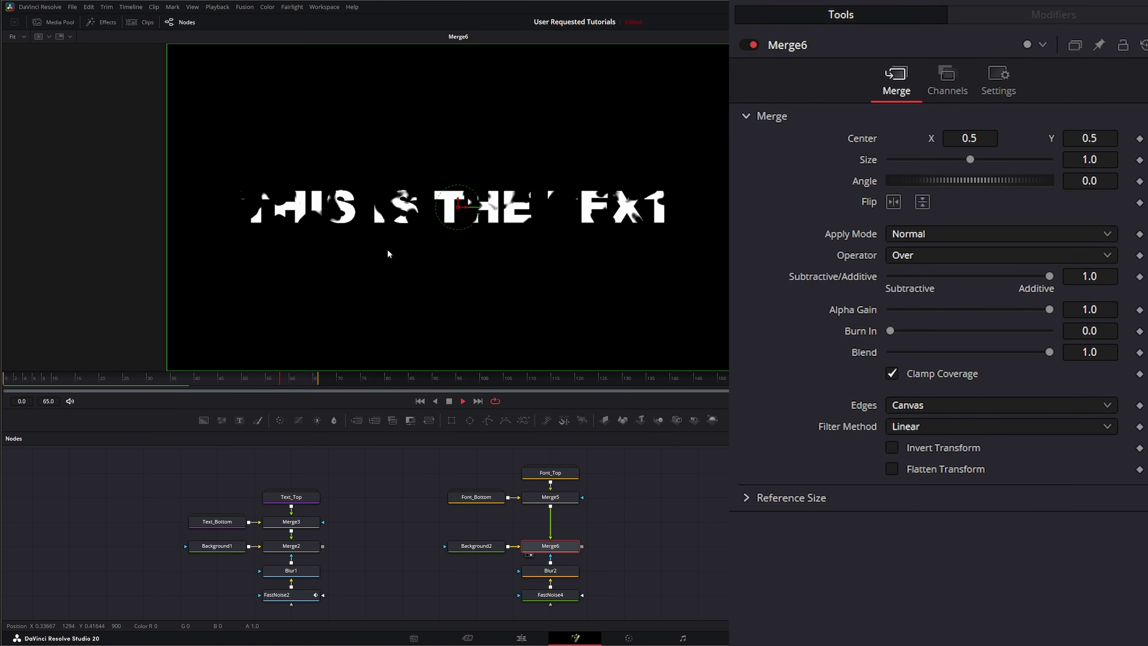
pyautogui.click(450, 401)
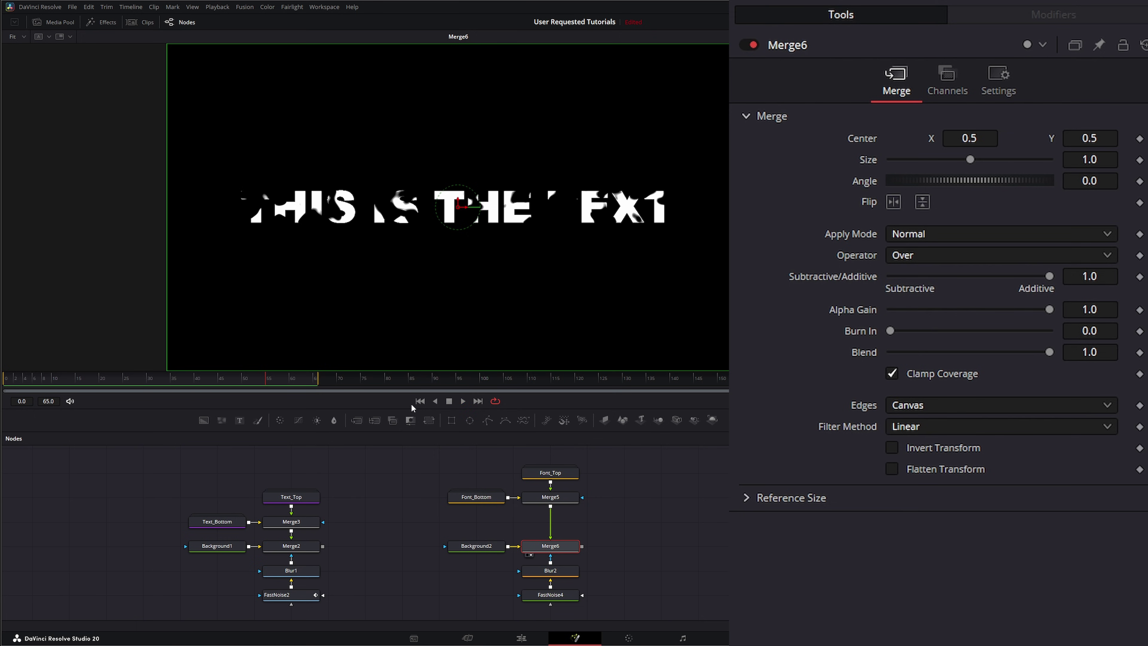
# Keyframe FastNoise4's Color 1 Alpha at 0.0 at about frame 35
pyautogui.click(575, 593)
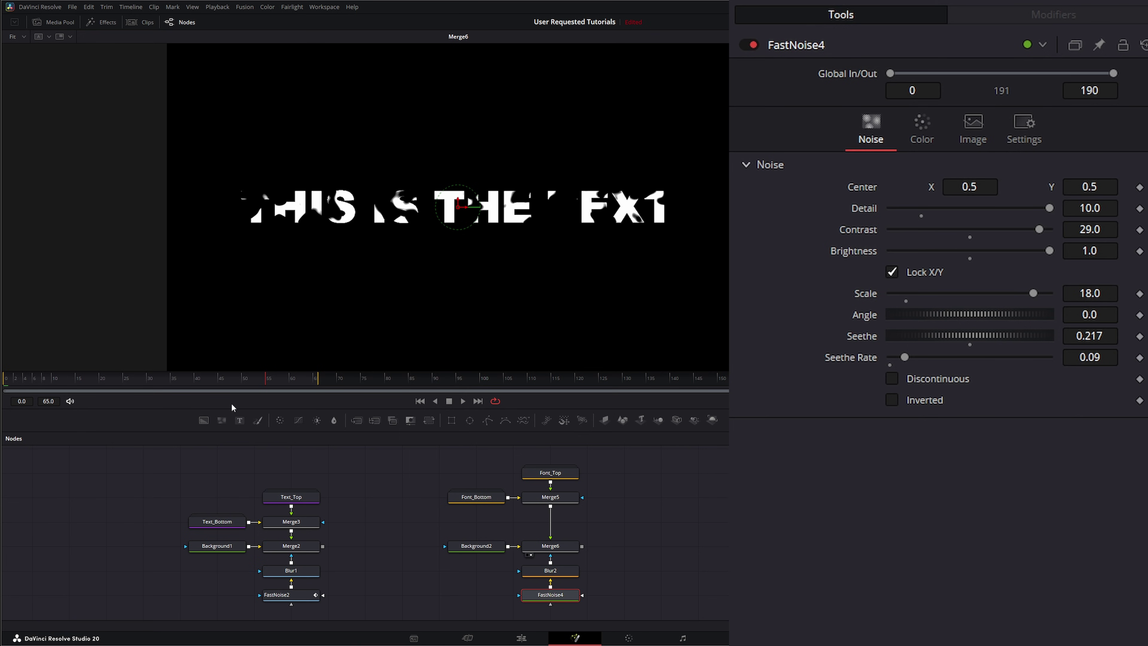
pyautogui.click(922, 126)
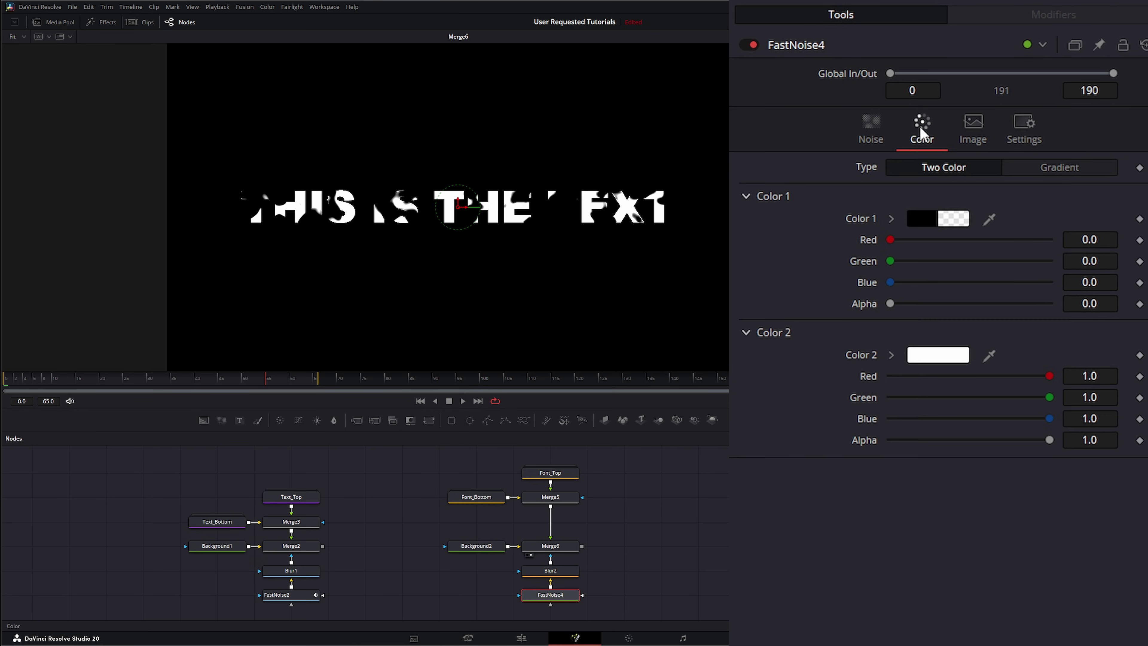
pyautogui.moveTo(265, 383); pyautogui.dragTo(170, 386)
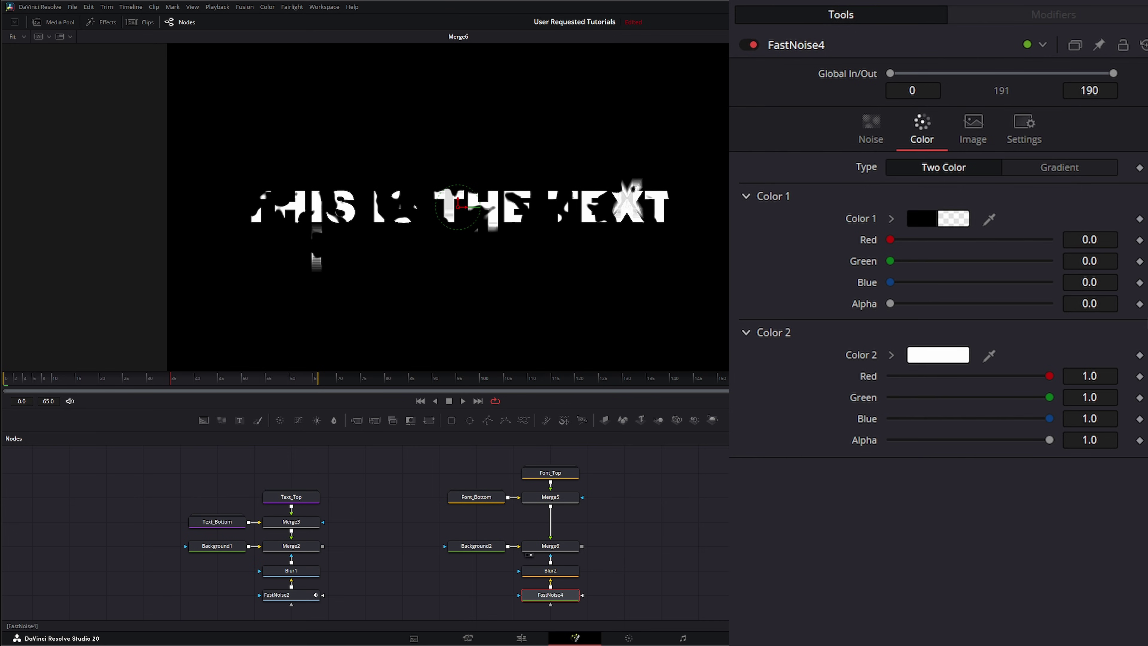
pyautogui.click(1139, 304)
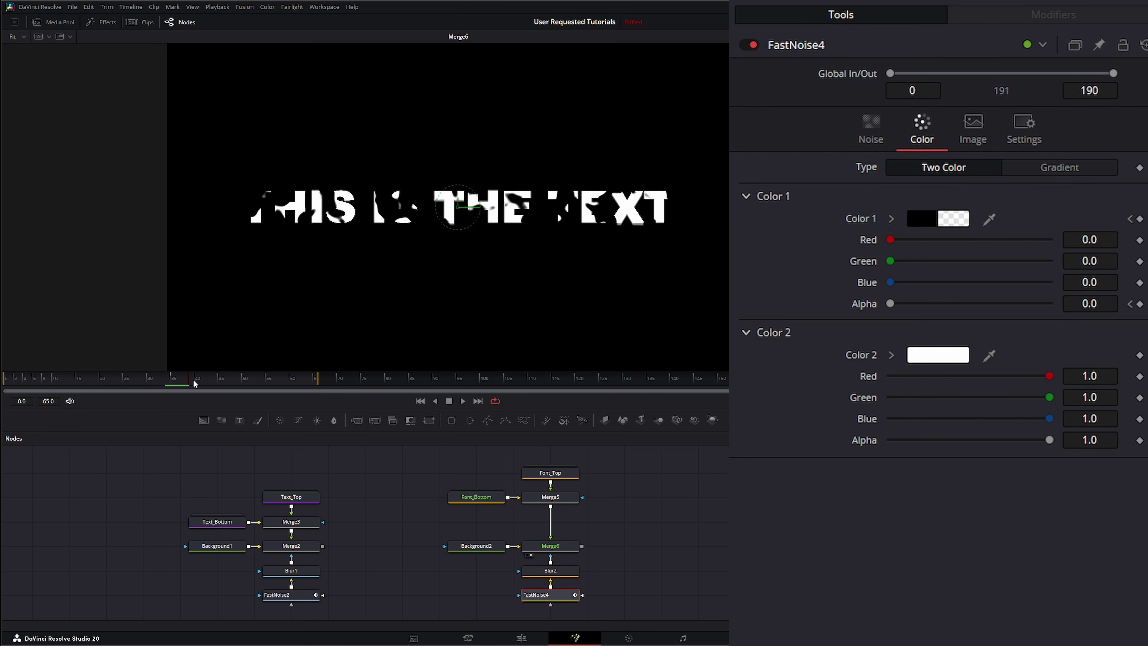
# Keyframe FastNoise4's Color 1 Alpha at 1.0 at about frame 43 and play back the reveal
pyautogui.moveTo(171, 383); pyautogui.dragTo(209, 384)
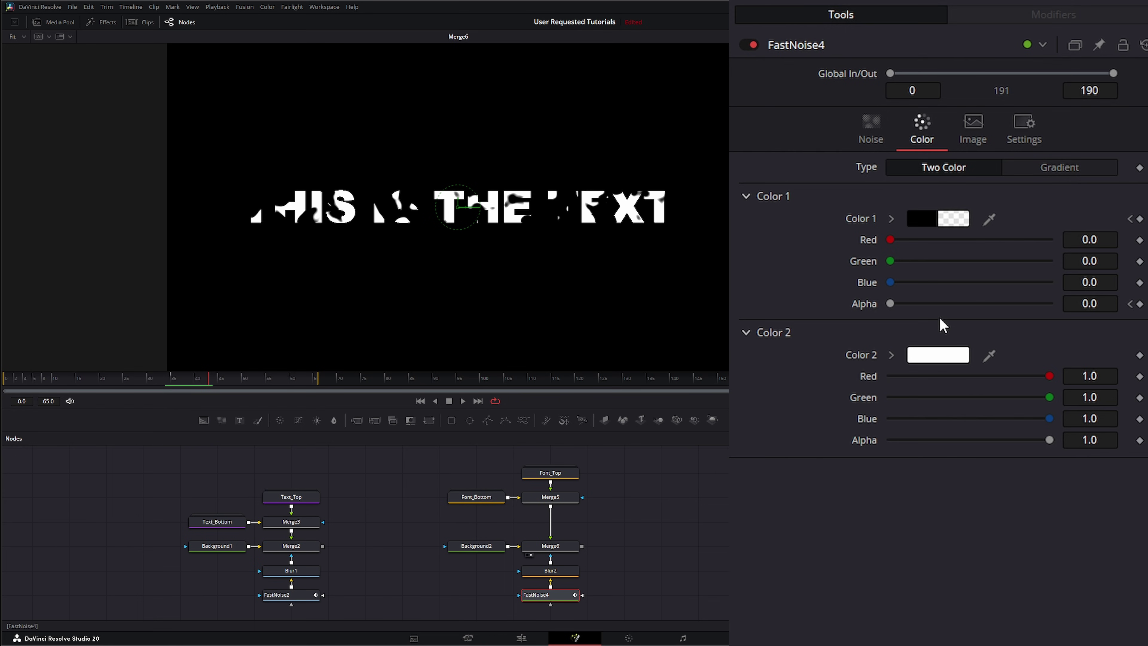
pyautogui.moveTo(890, 304); pyautogui.dragTo(1123, 317)
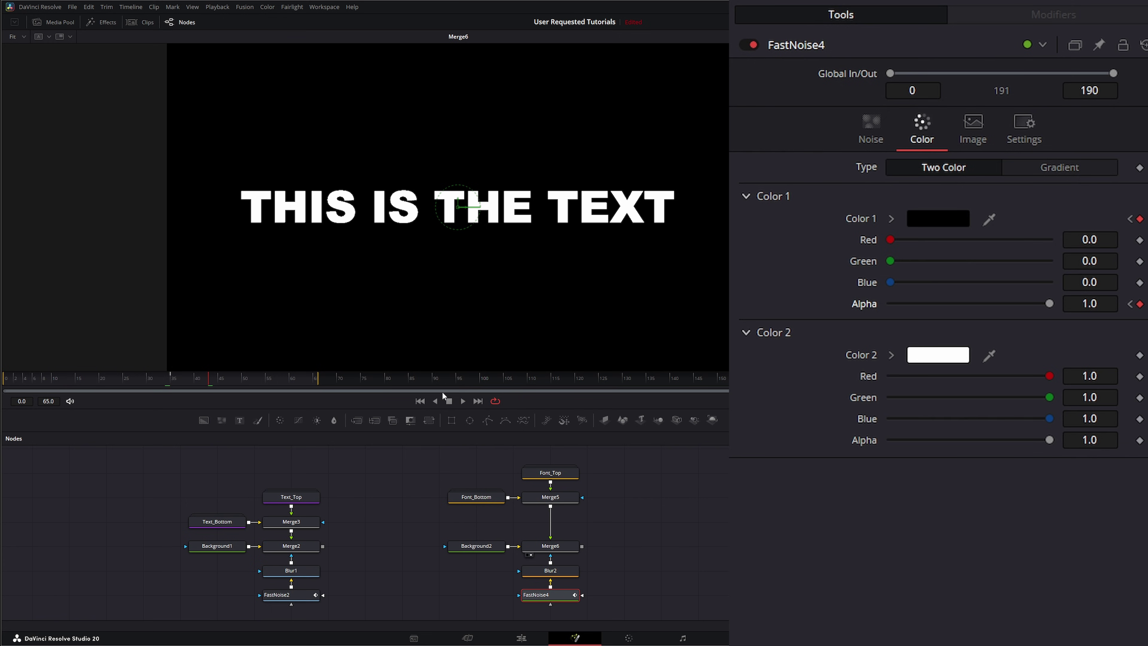
pyautogui.press('space')
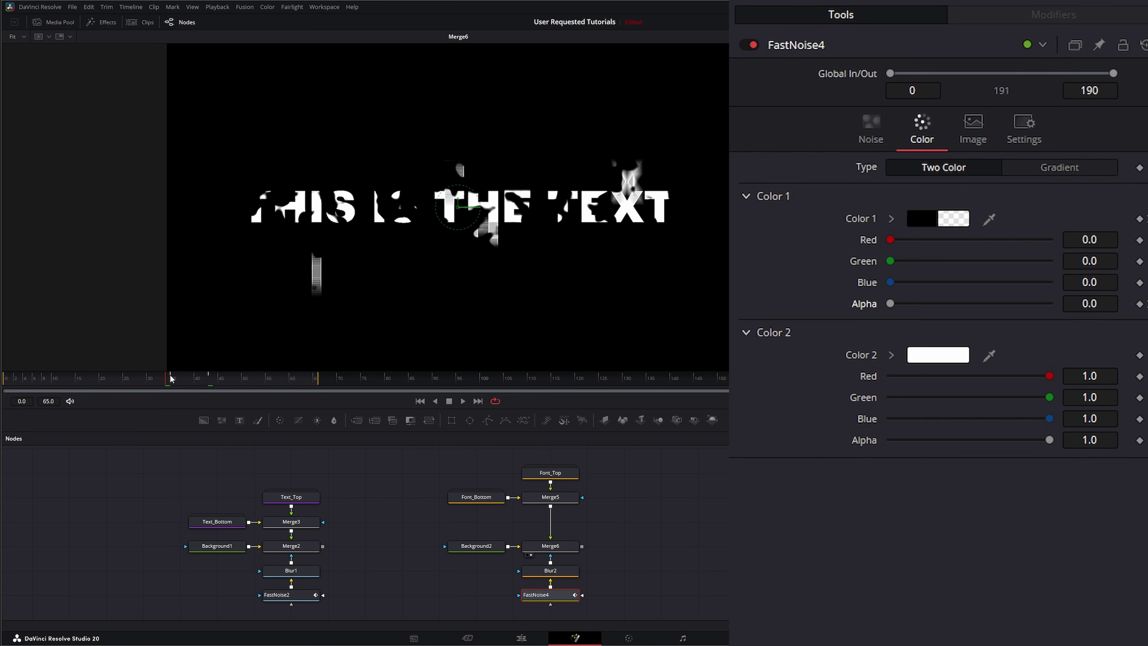
# Remove the Color 1 Alpha keyframe near frame 43, keyframe Alpha at 1.0 at about frame 55, and play back the result
pyautogui.click(211, 378)
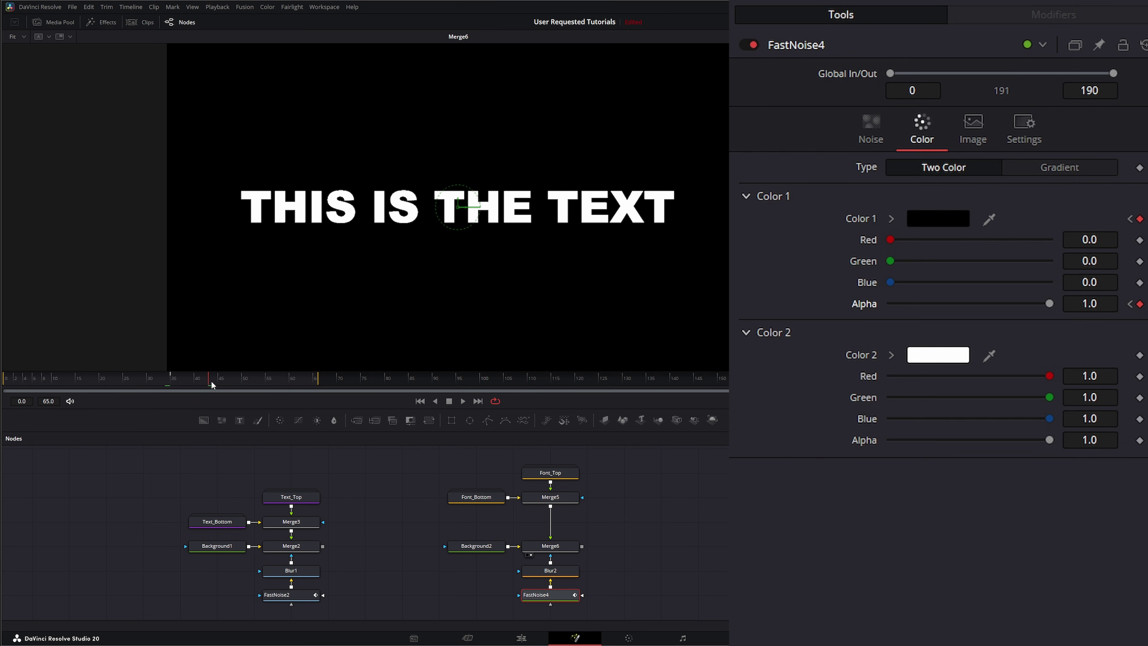
pyautogui.click(1139, 304)
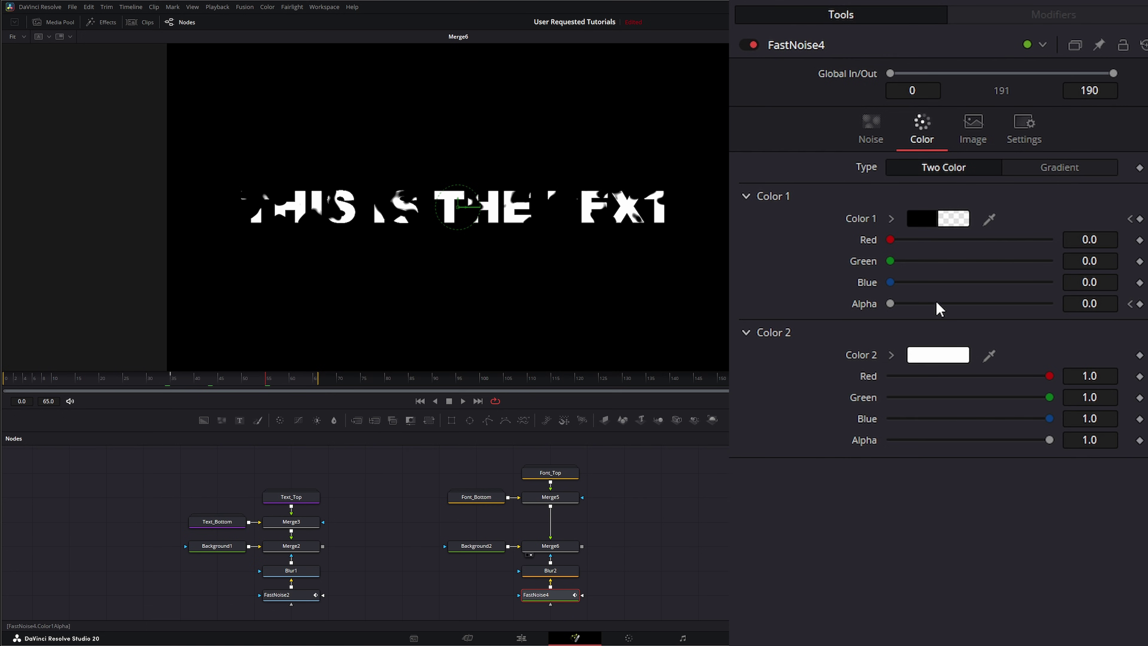
pyautogui.moveTo(905, 313); pyautogui.dragTo(1079, 314)
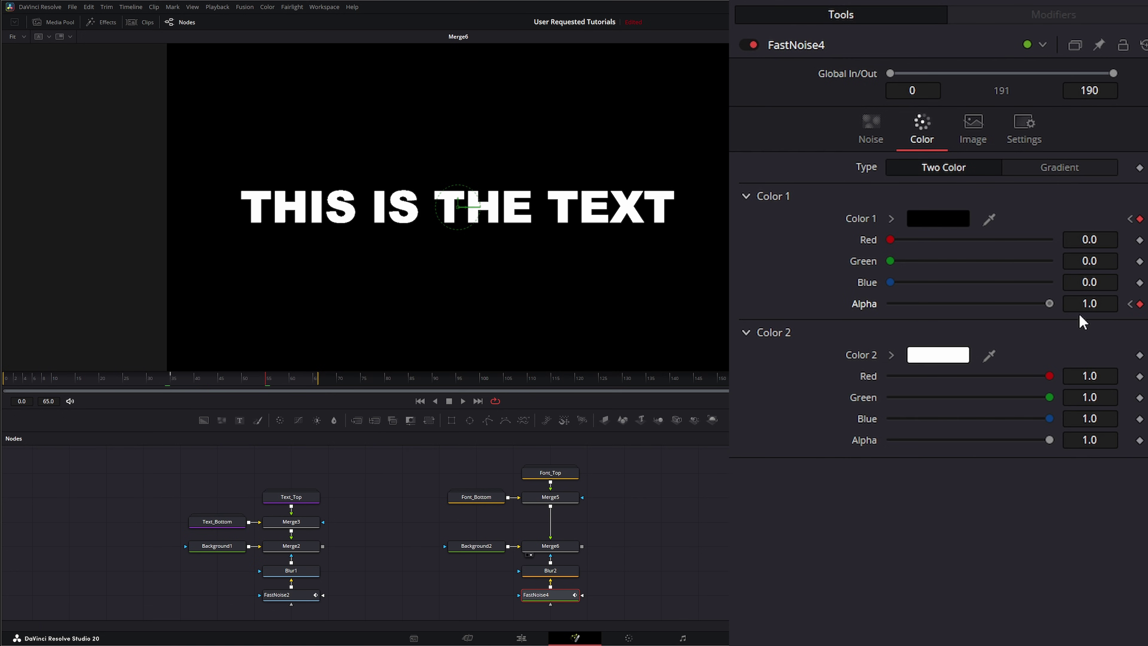
pyautogui.click(462, 400)
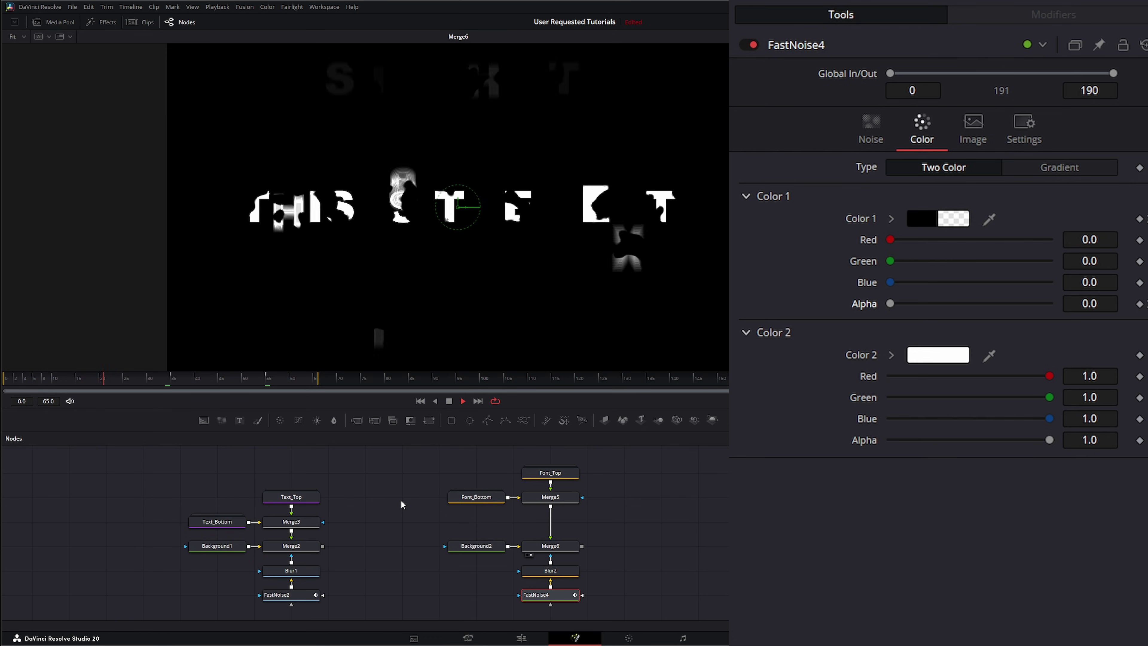